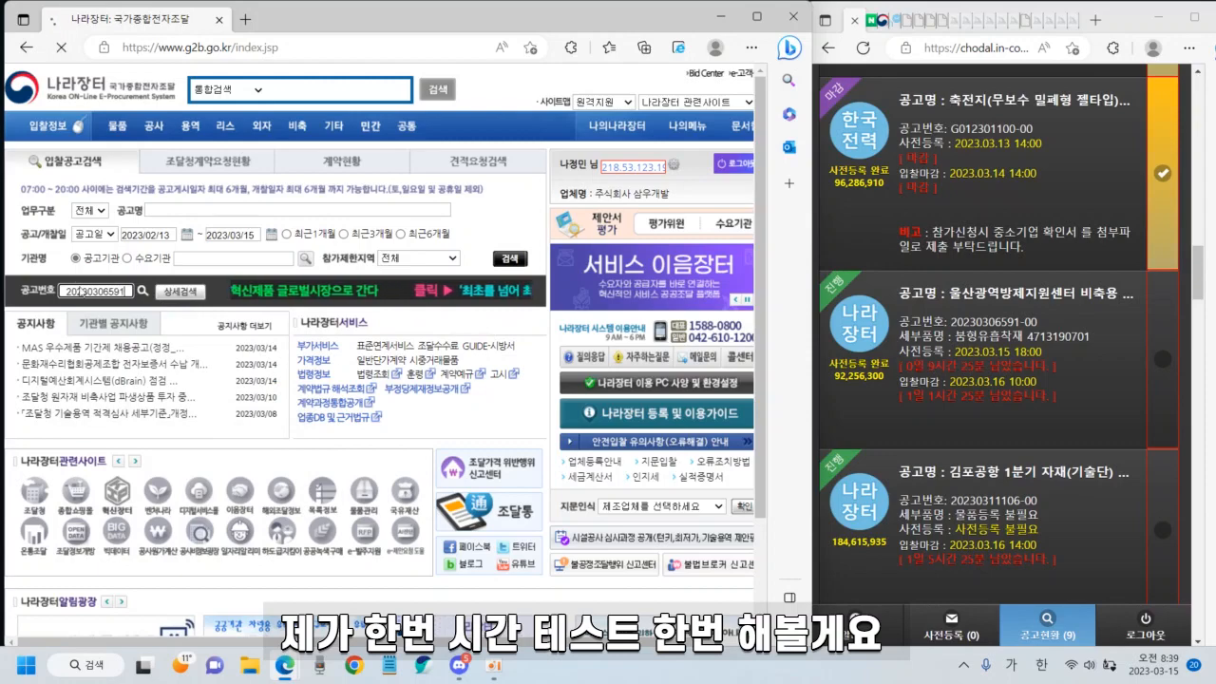
key(Return)
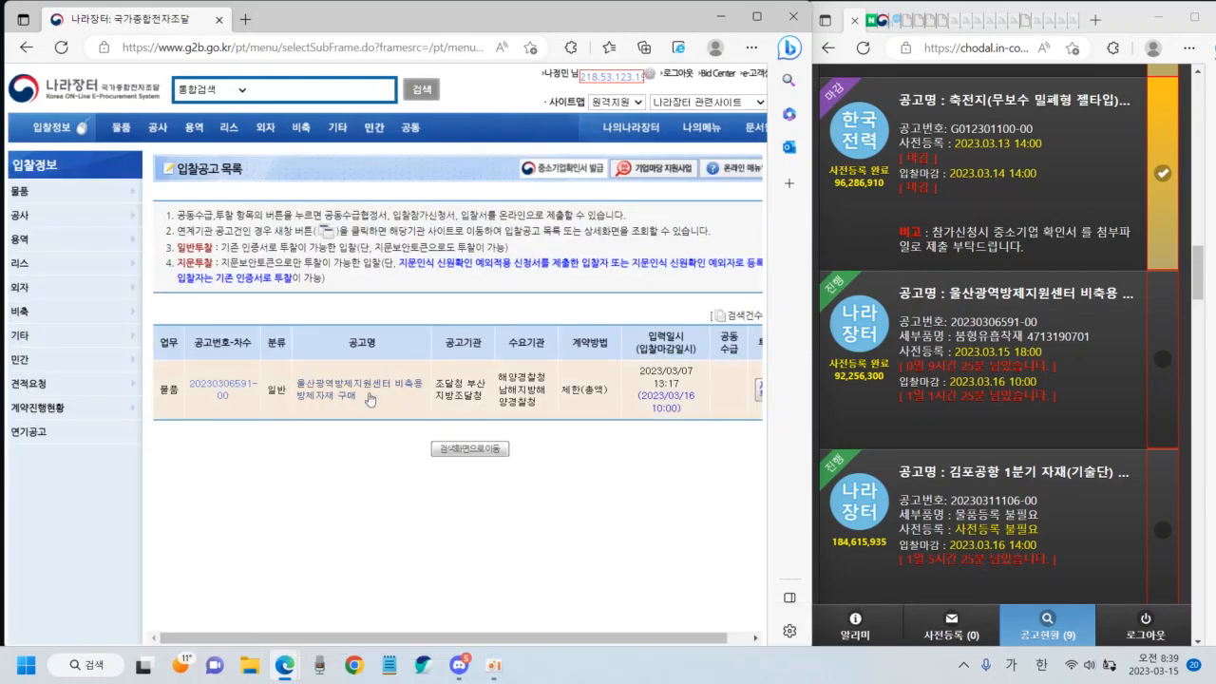
click(738, 641)
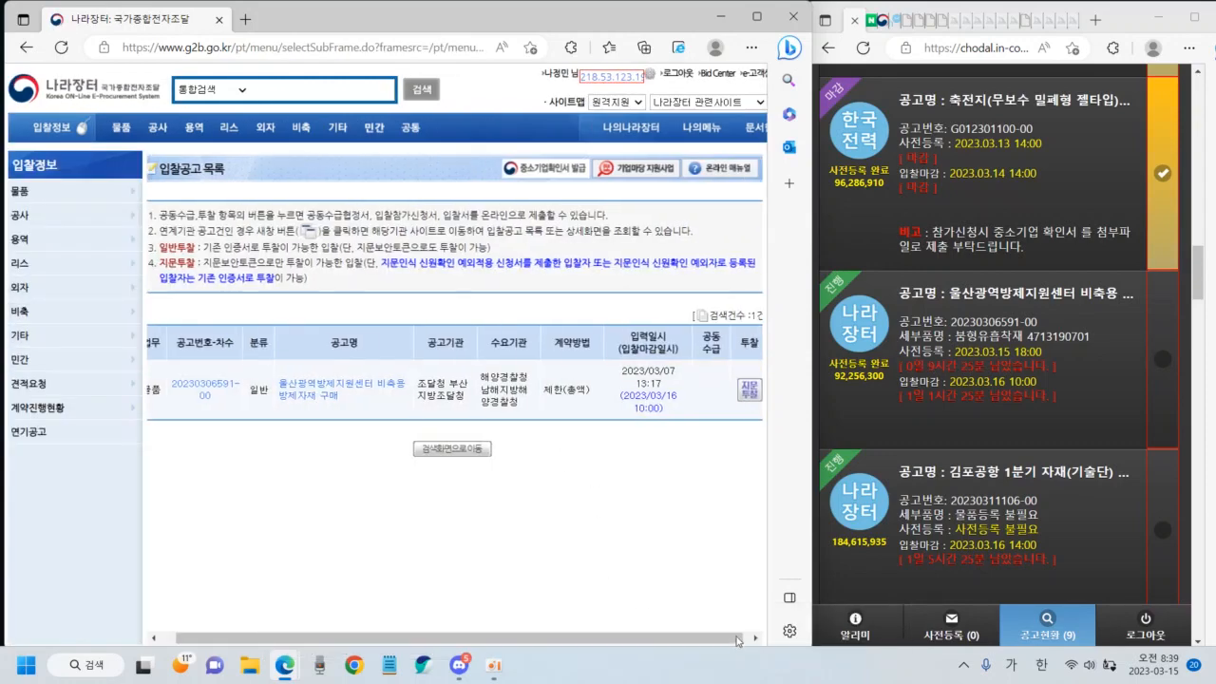
click(748, 390)
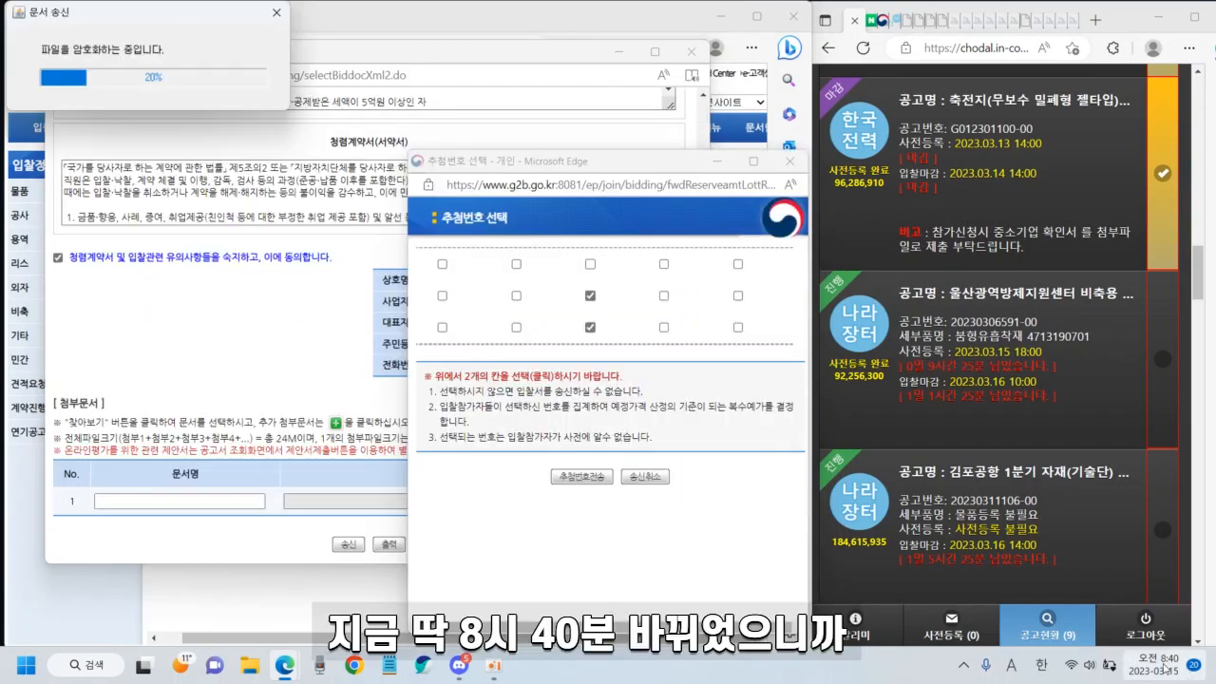
mouse_move(1161, 667)
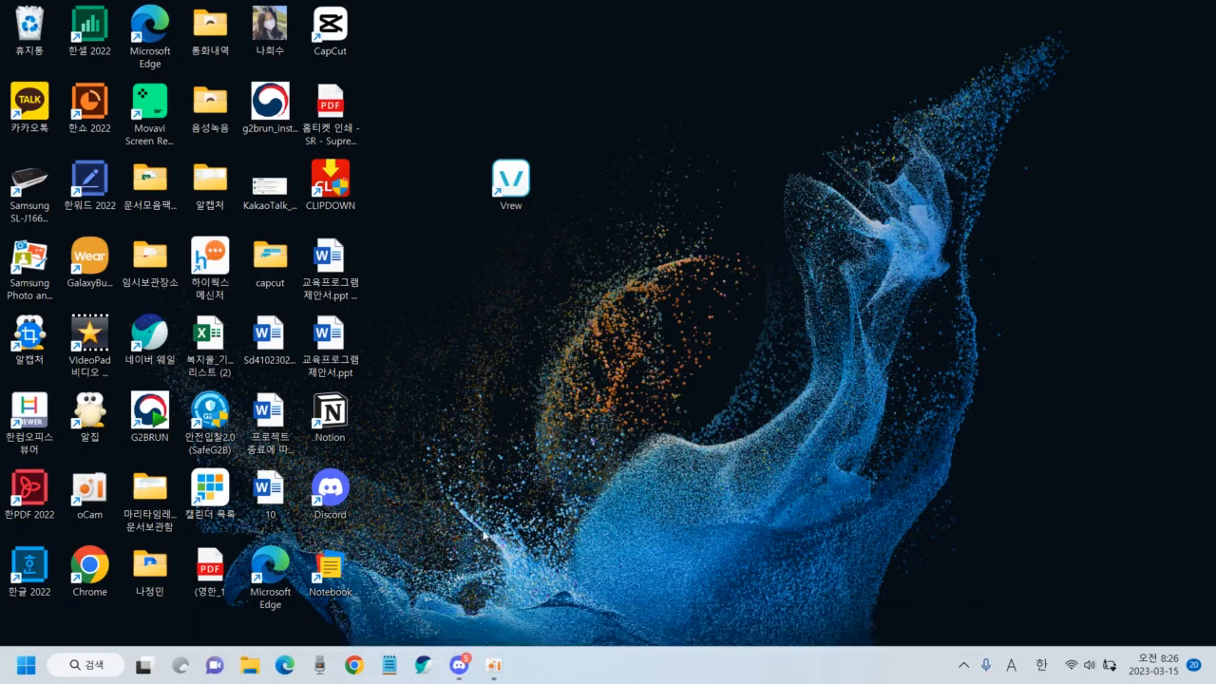
- Switch to Edge, open the Incon procurement messenger login, dismiss the bidding FAQ notice and log in with the saved account
click(285, 667)
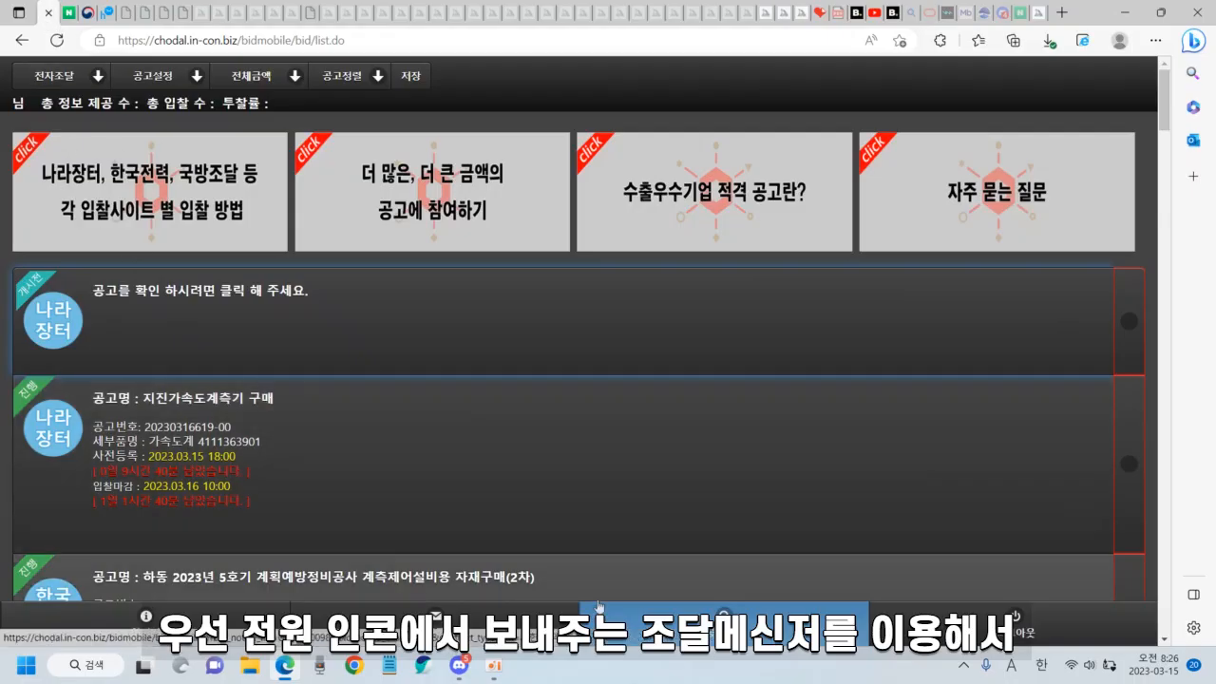
click(456, 628)
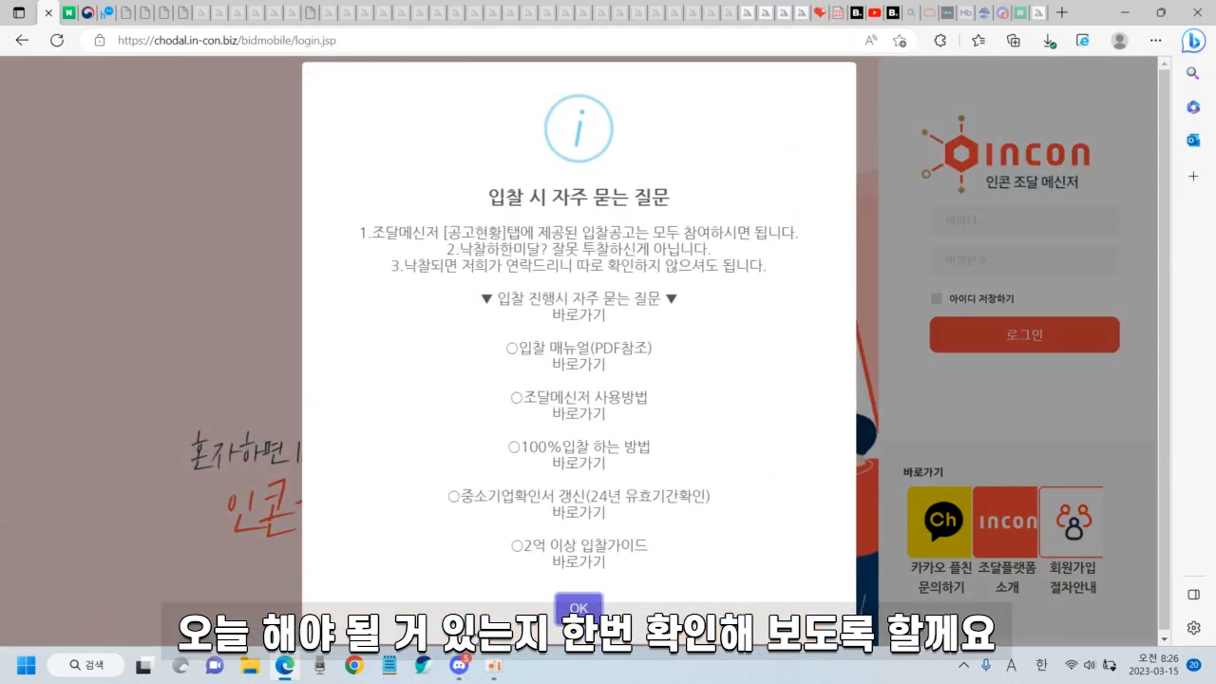
click(579, 608)
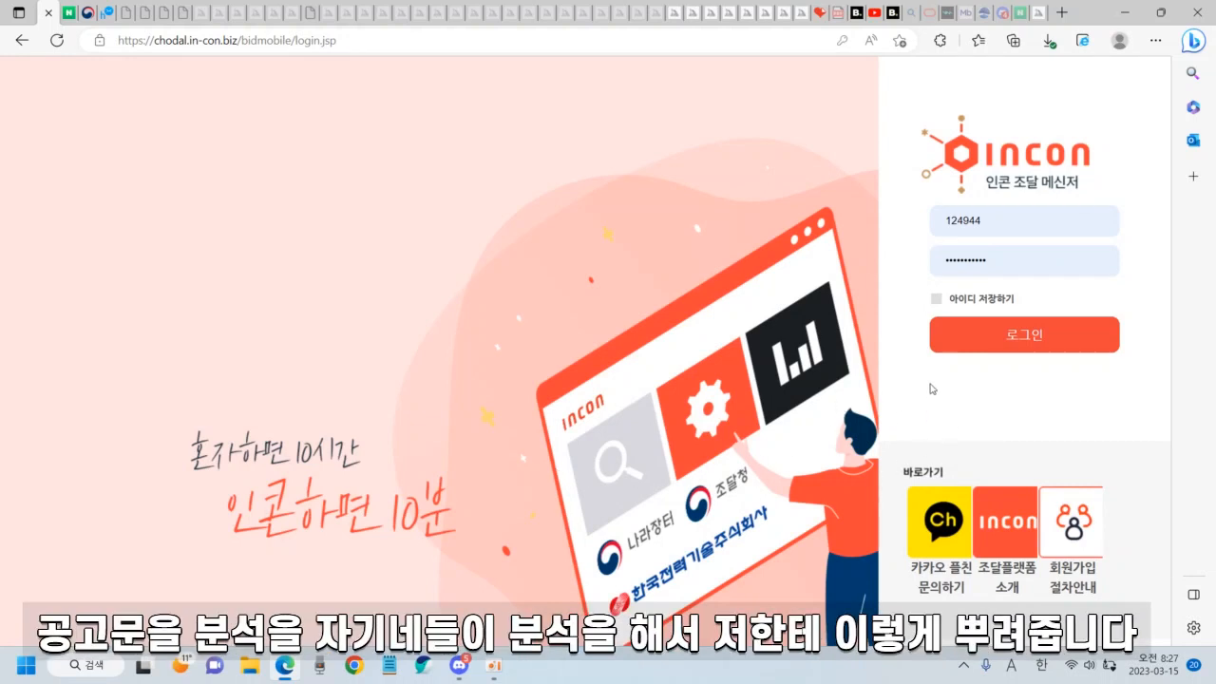
click(1023, 342)
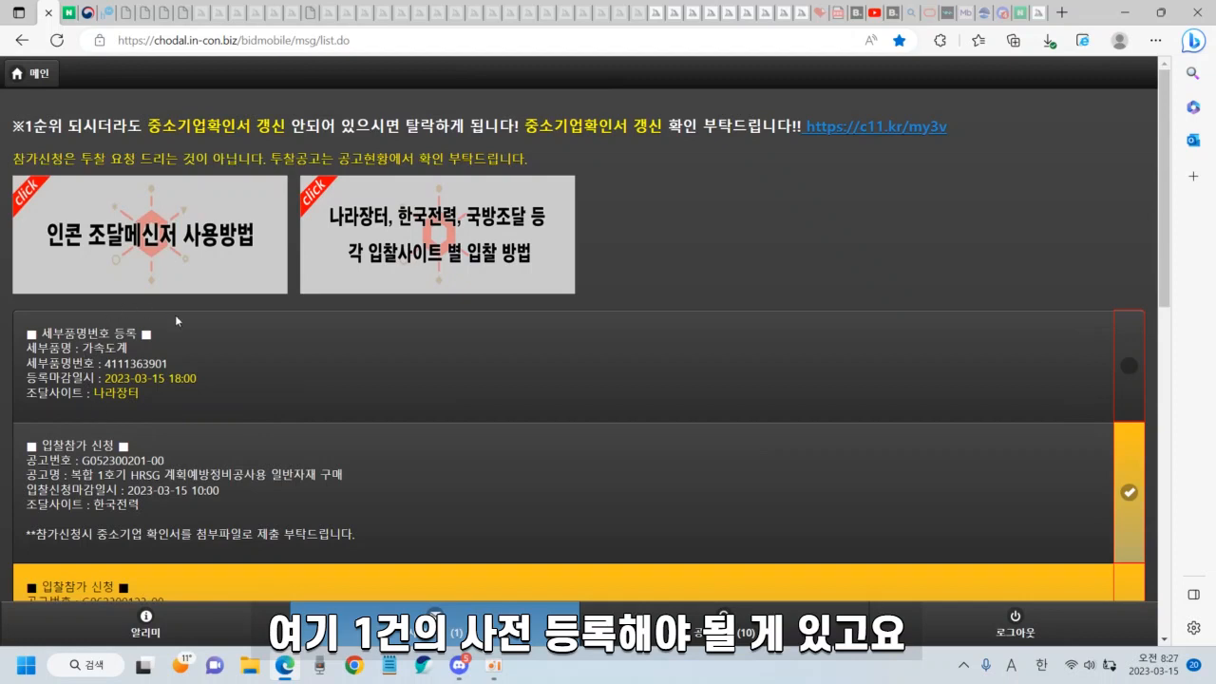
- Open the bid notice status list (공고현황) and examine all notices for open ones that still need a bid
click(699, 627)
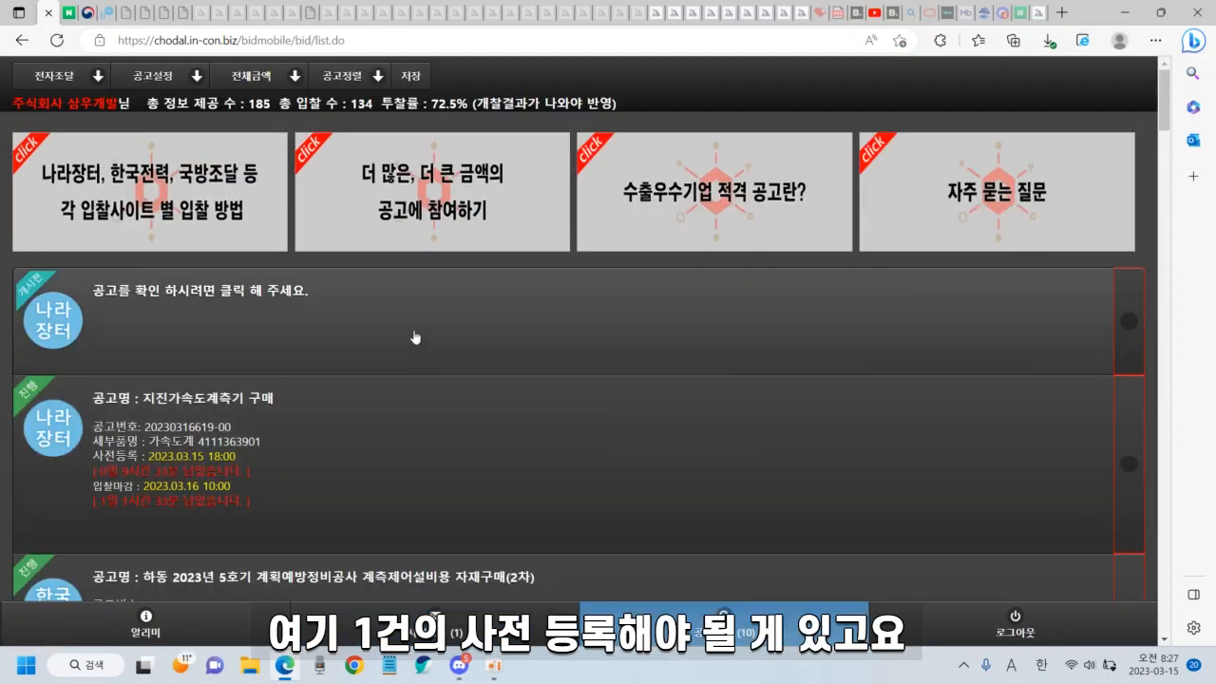
scroll(266, 339, down, 1)
scroll(261, 323, down, 2)
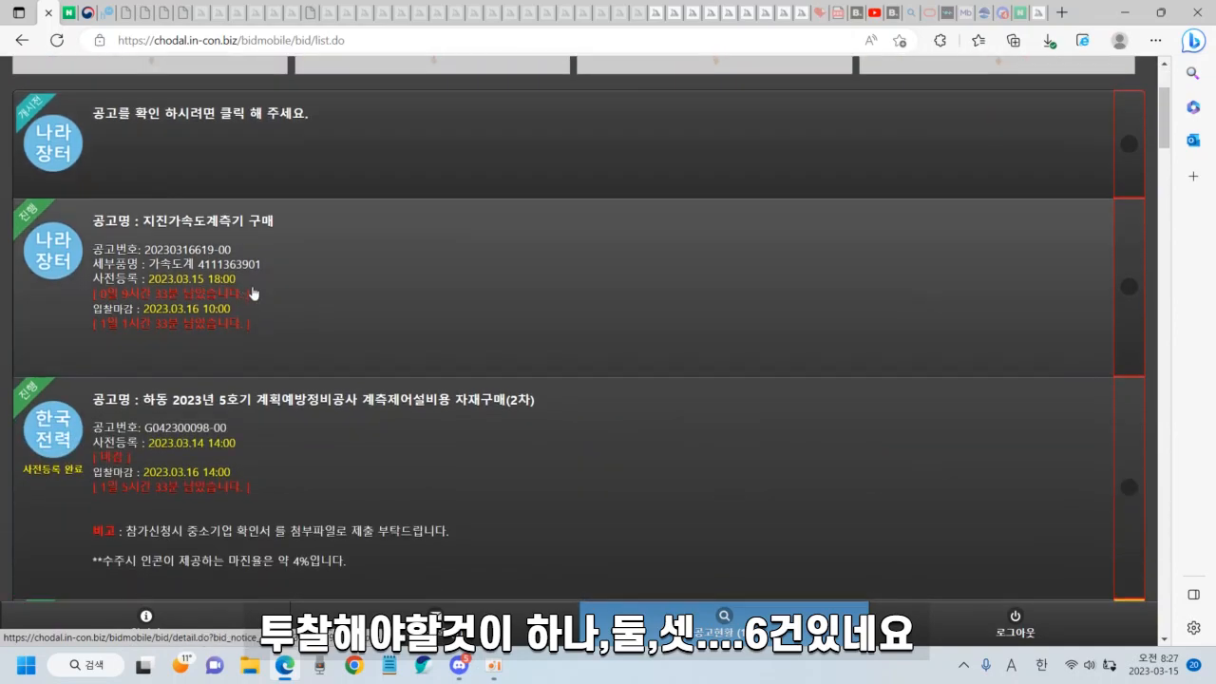
scroll(223, 268, down, 2)
scroll(228, 271, down, 10)
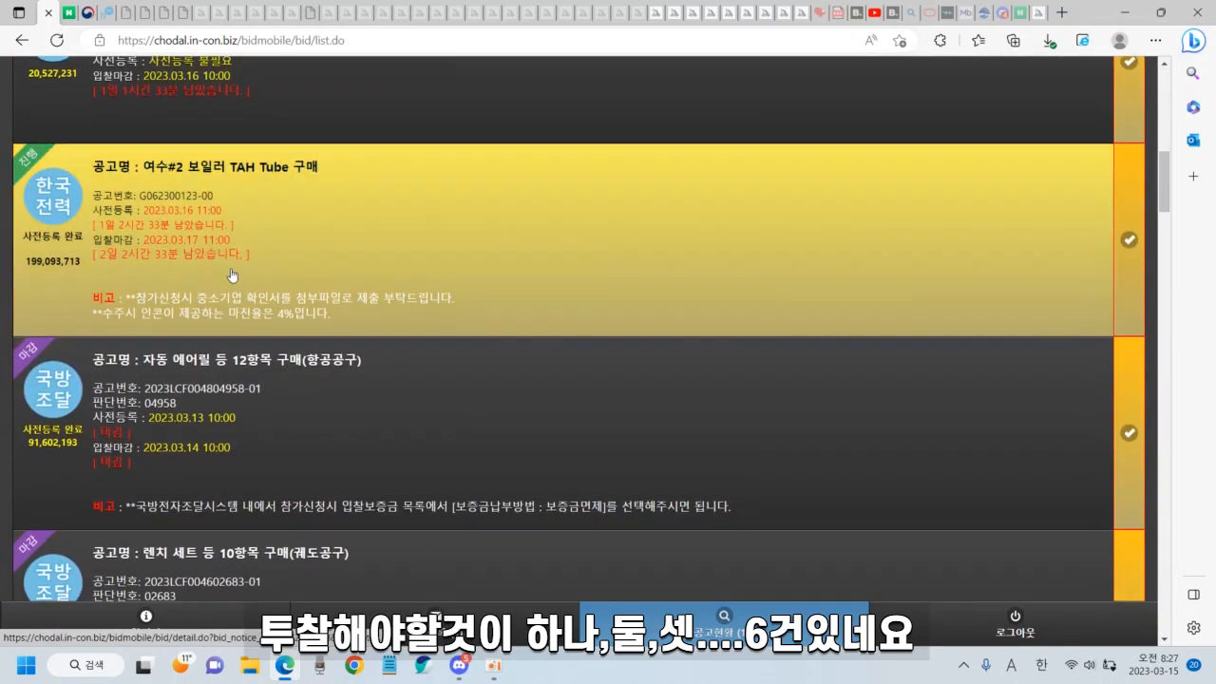
scroll(235, 272, down, 2)
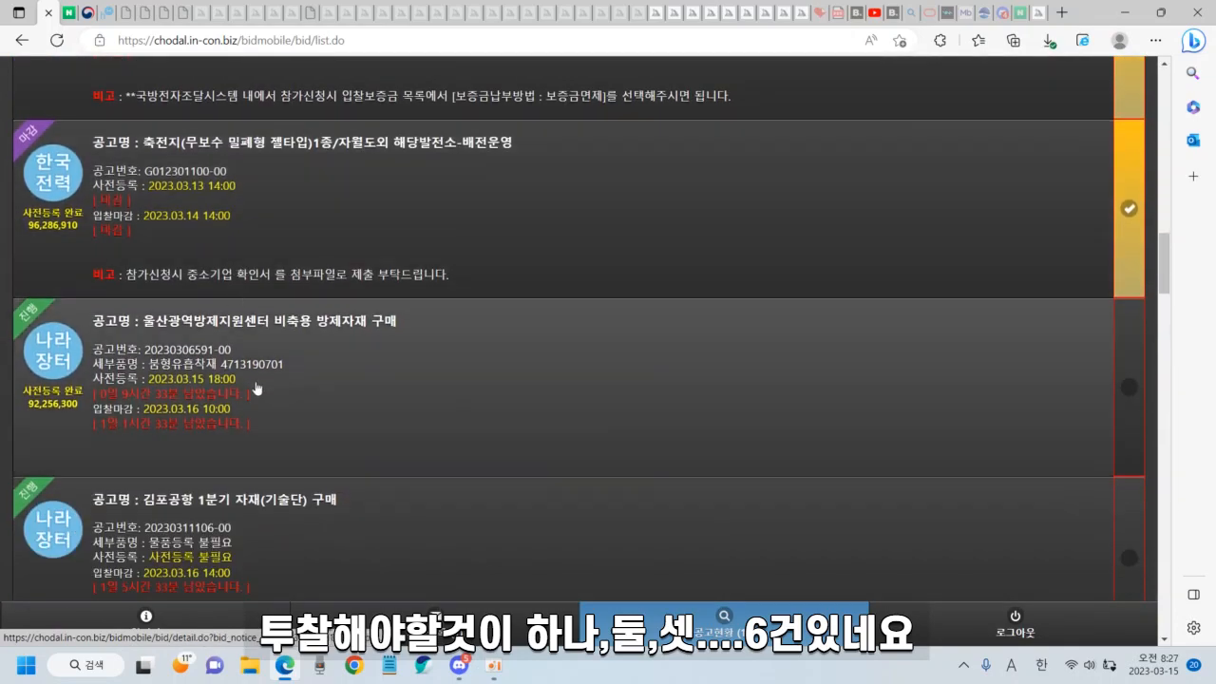
scroll(260, 380, down, 2)
scroll(260, 384, down, 2)
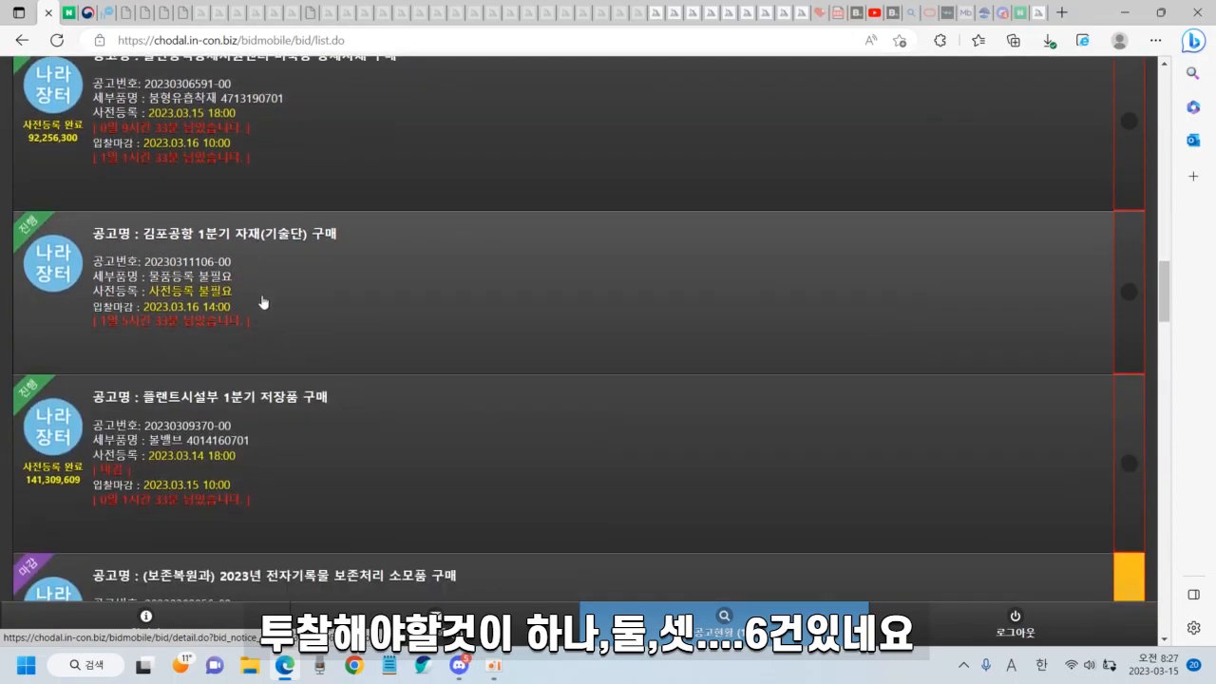
scroll(326, 396, down, 7)
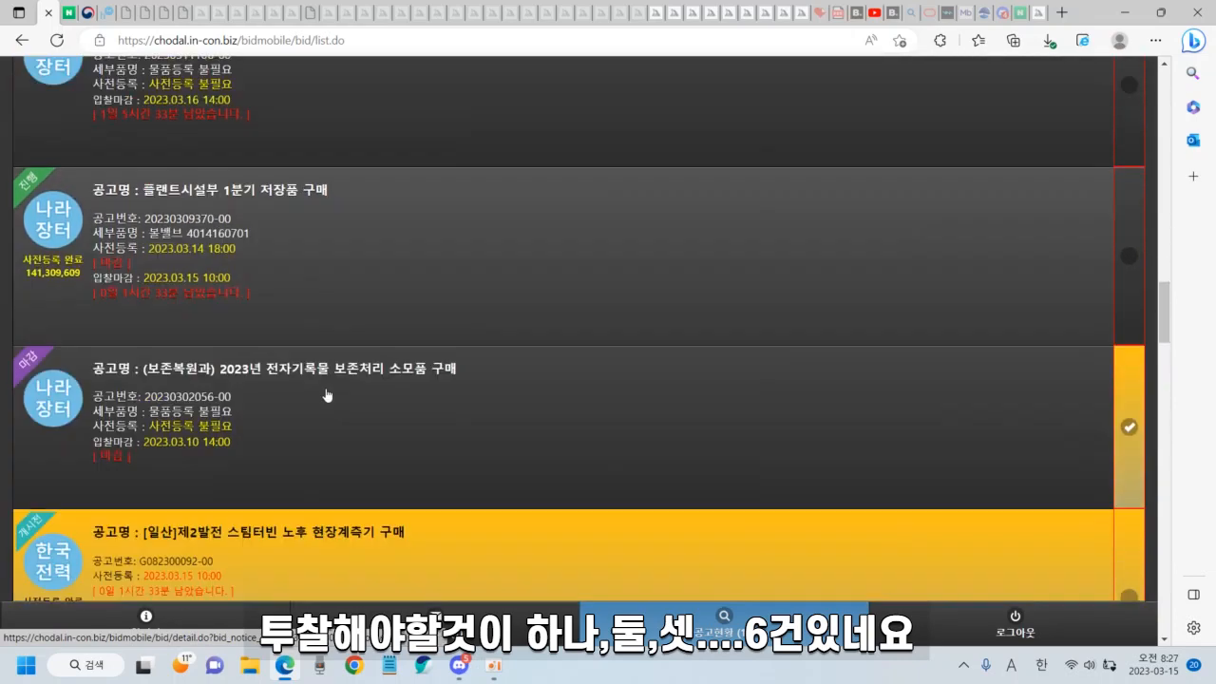
scroll(369, 363, down, 1)
scroll(368, 366, up, 2)
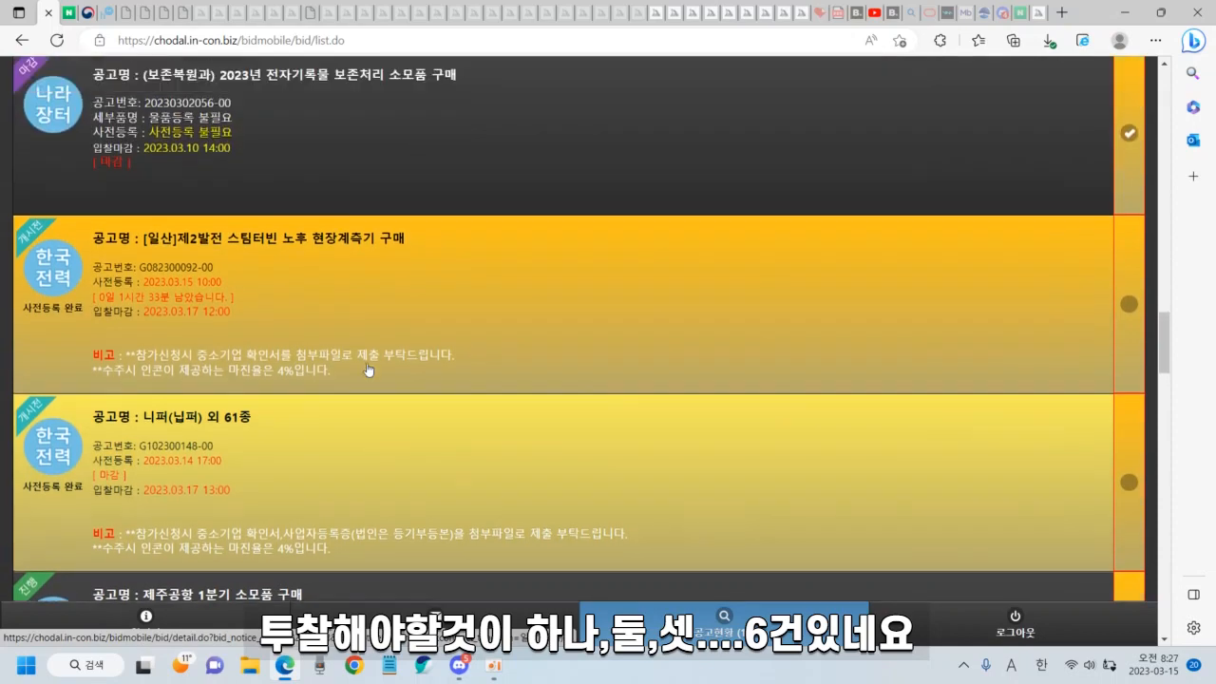
scroll(368, 375, down, 4)
scroll(368, 379, up, 3)
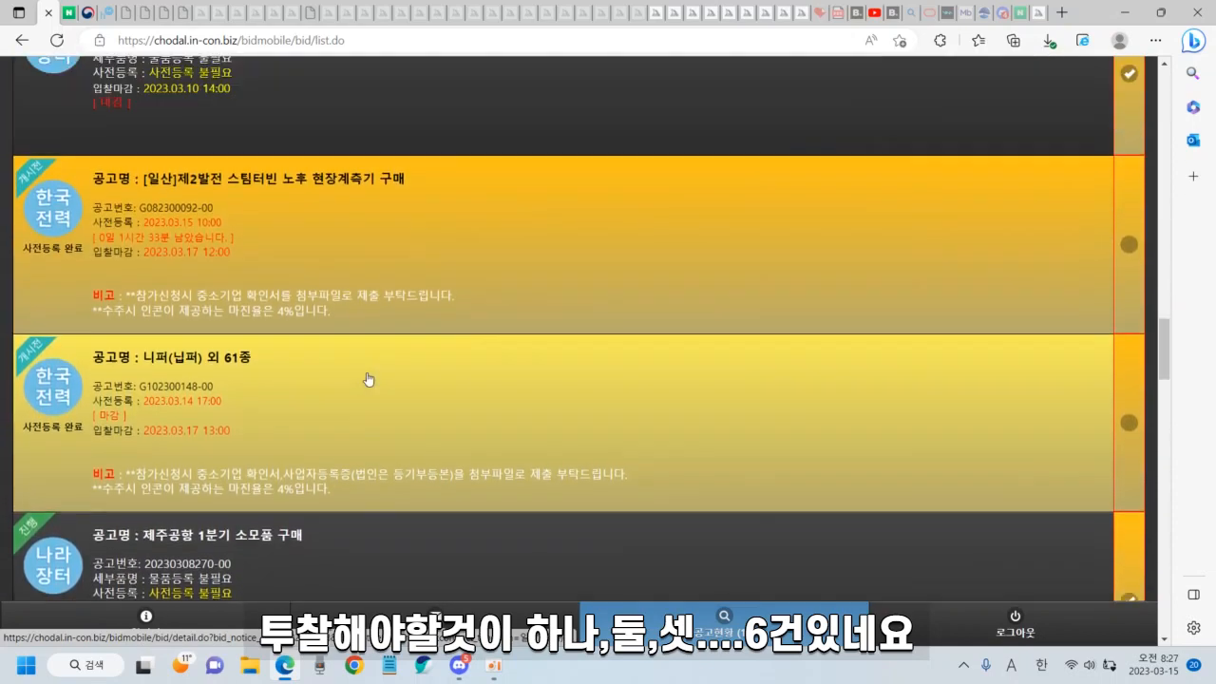
scroll(367, 379, down, 6)
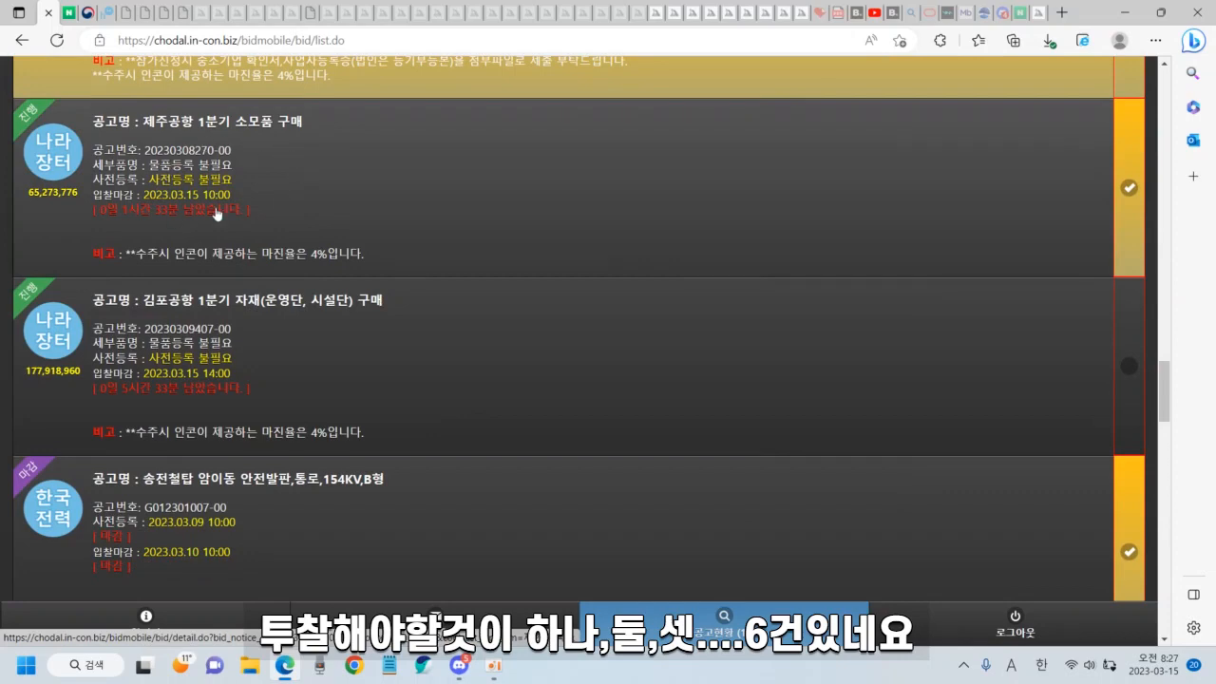
scroll(371, 366, down, 8)
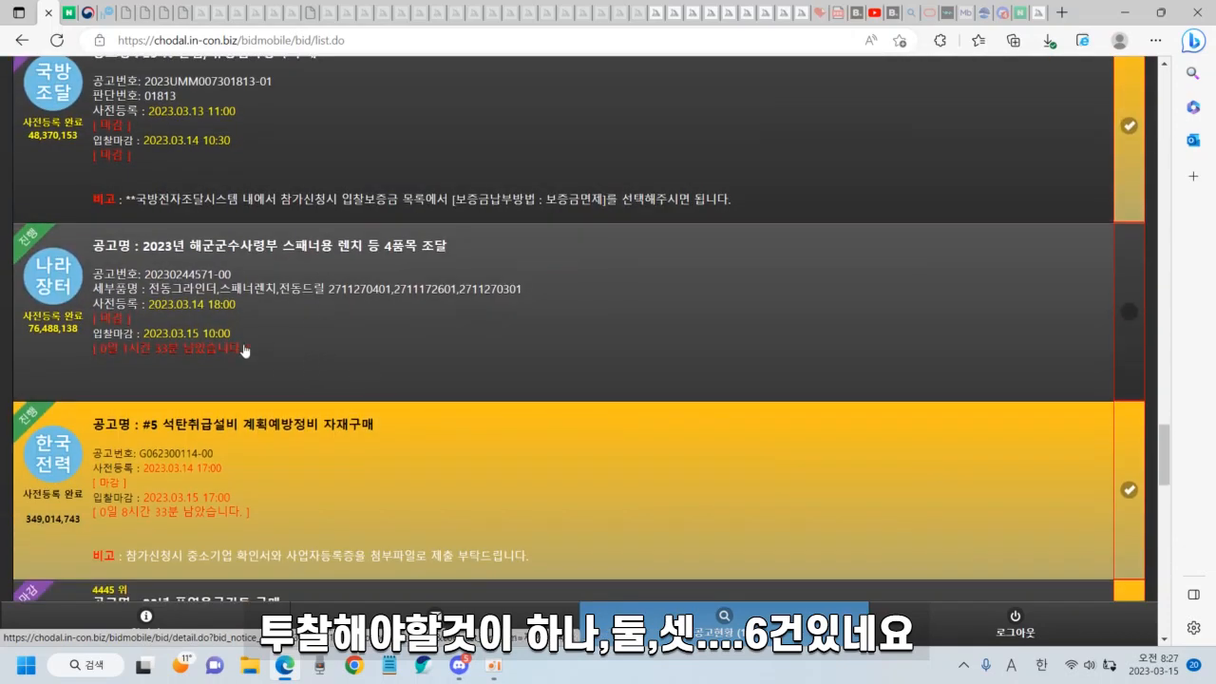
scroll(560, 323, down, 4)
scroll(557, 325, up, 2)
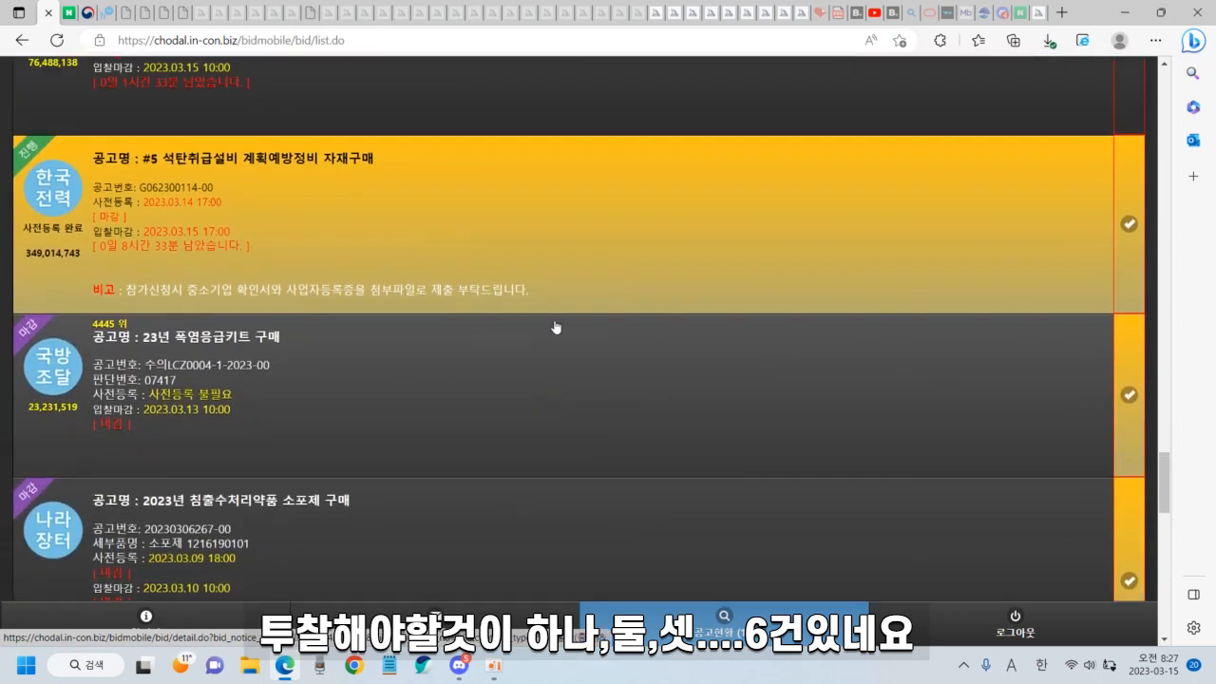
scroll(556, 328, down, 5)
scroll(557, 331, down, 8)
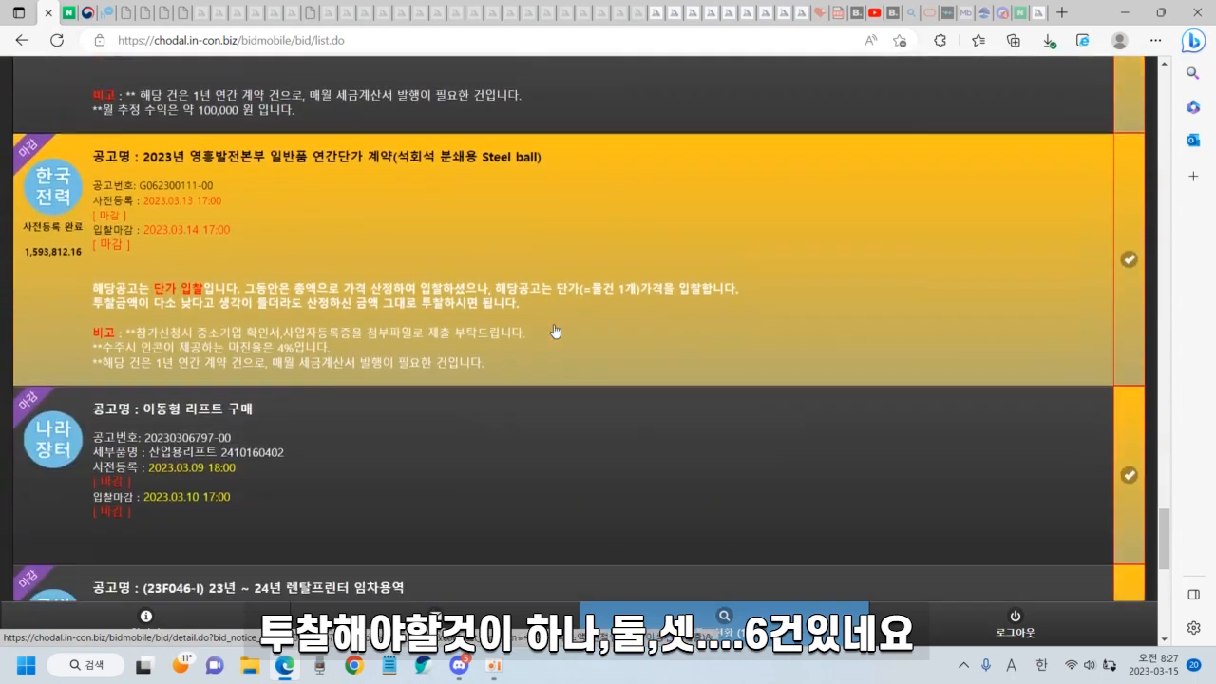
scroll(556, 331, down, 3)
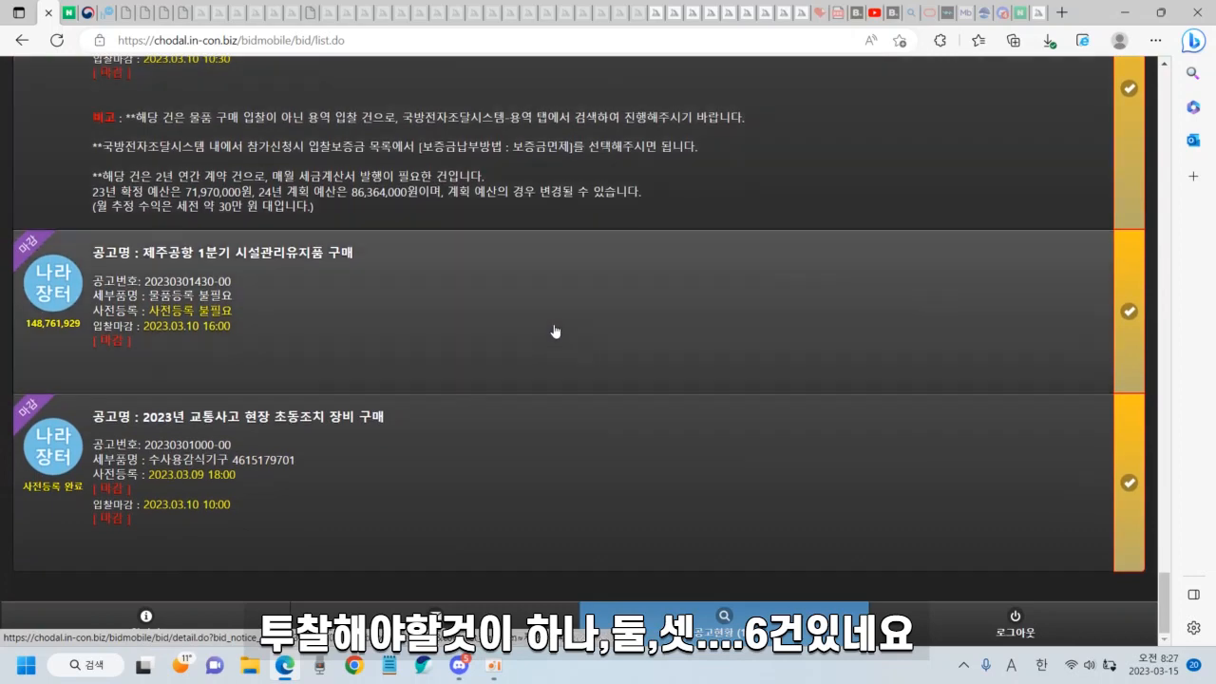
scroll(555, 332, up, 9)
scroll(556, 333, up, 18)
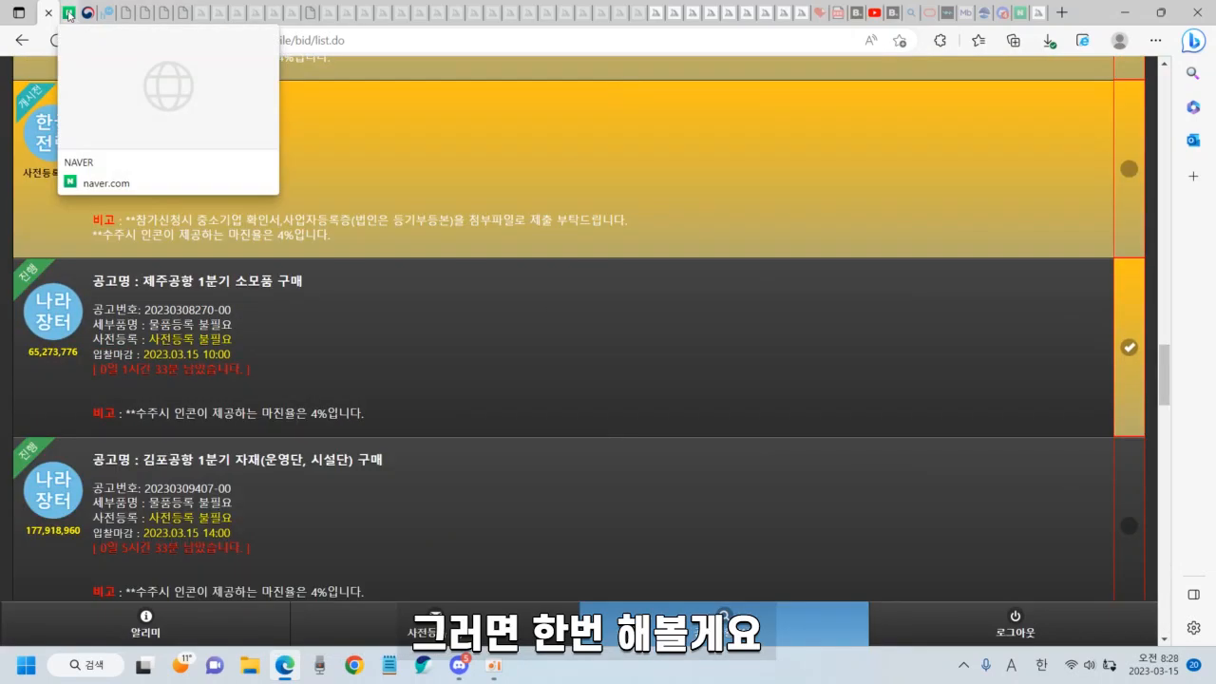
- Switch to the already open Naver home page
click(69, 13)
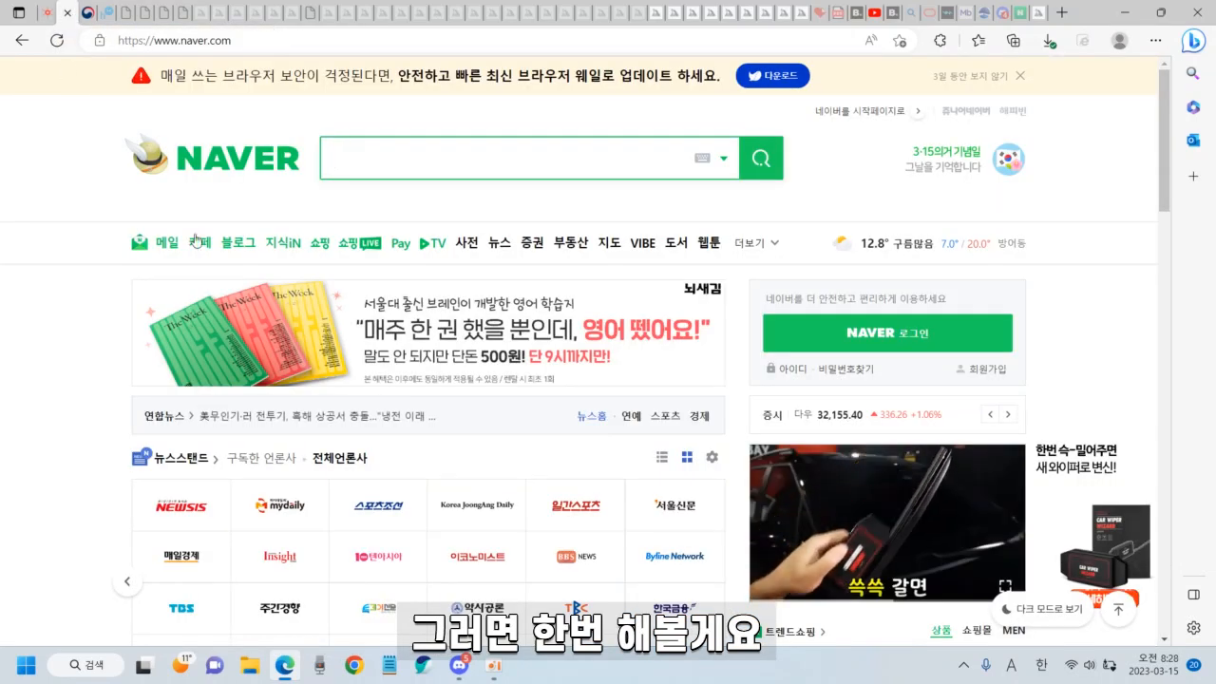
text(s)
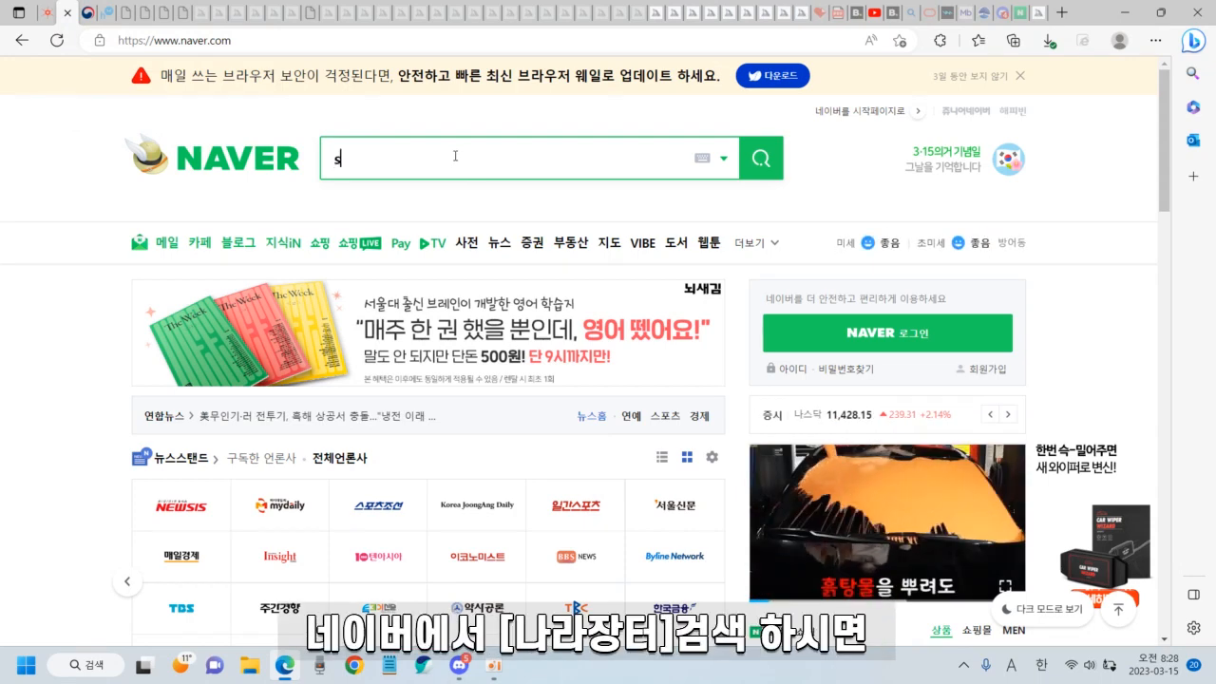
text(kgh)
key(BackSpace)
key(BackSpace)
key(BackSpace)
key(BackSpace)
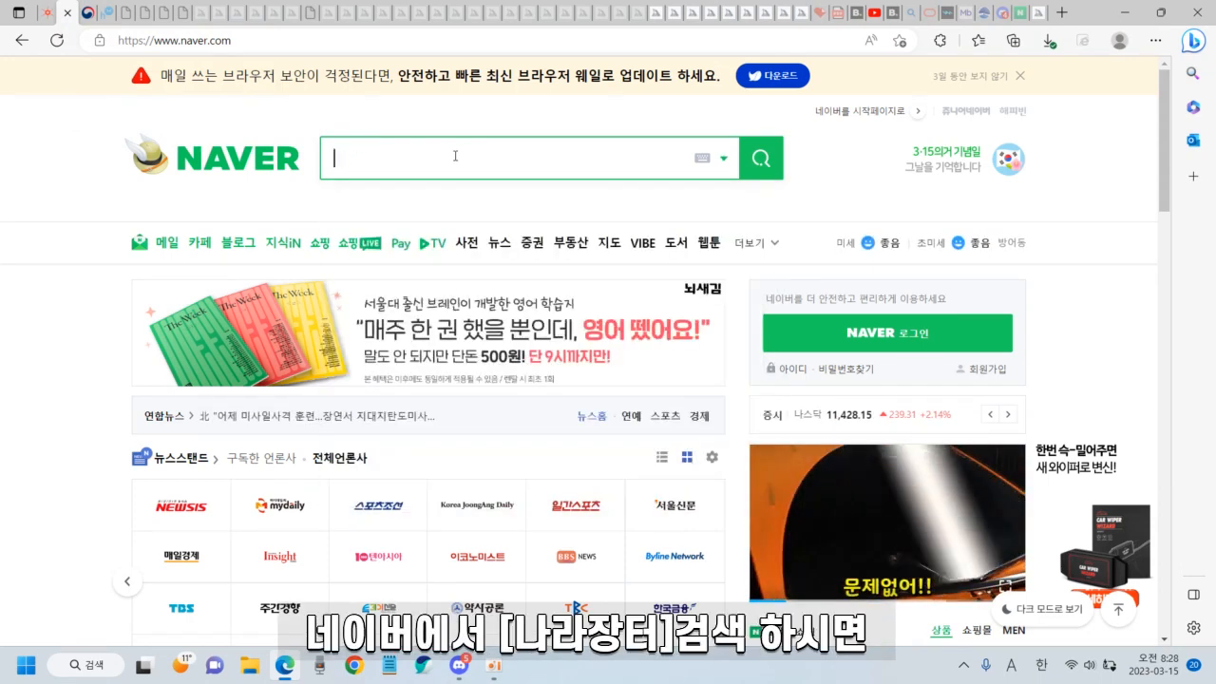
key(Hangul)
text(나라장)
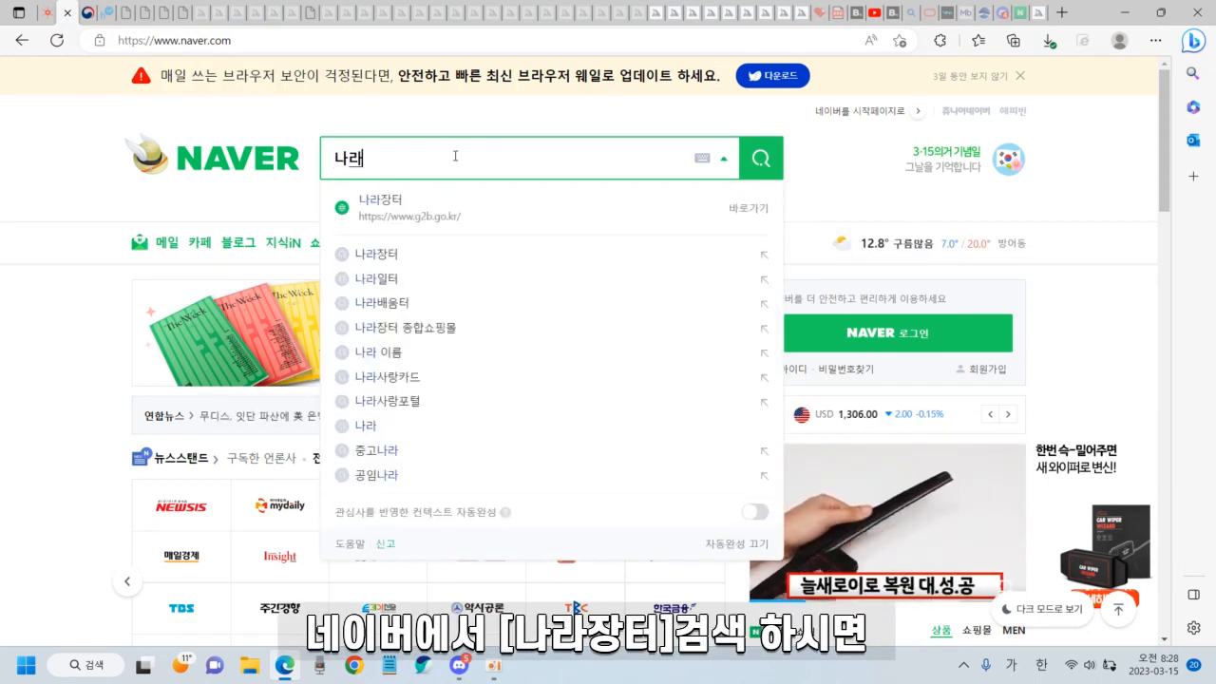
text(테)
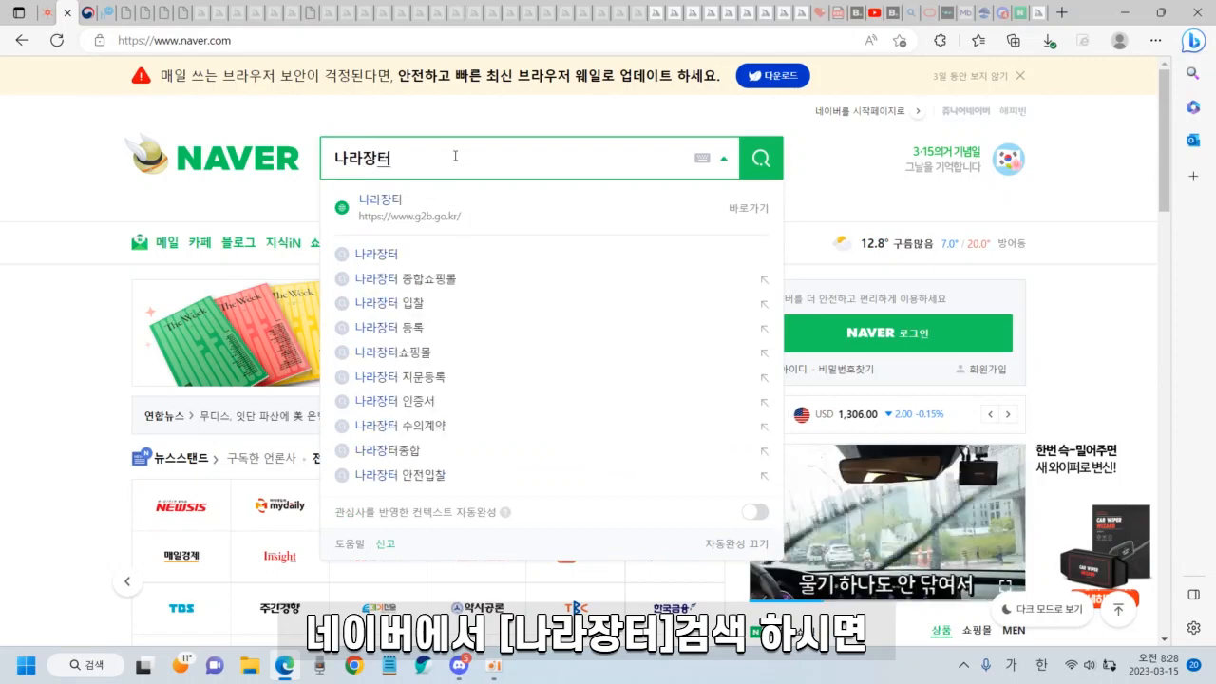
click(390, 214)
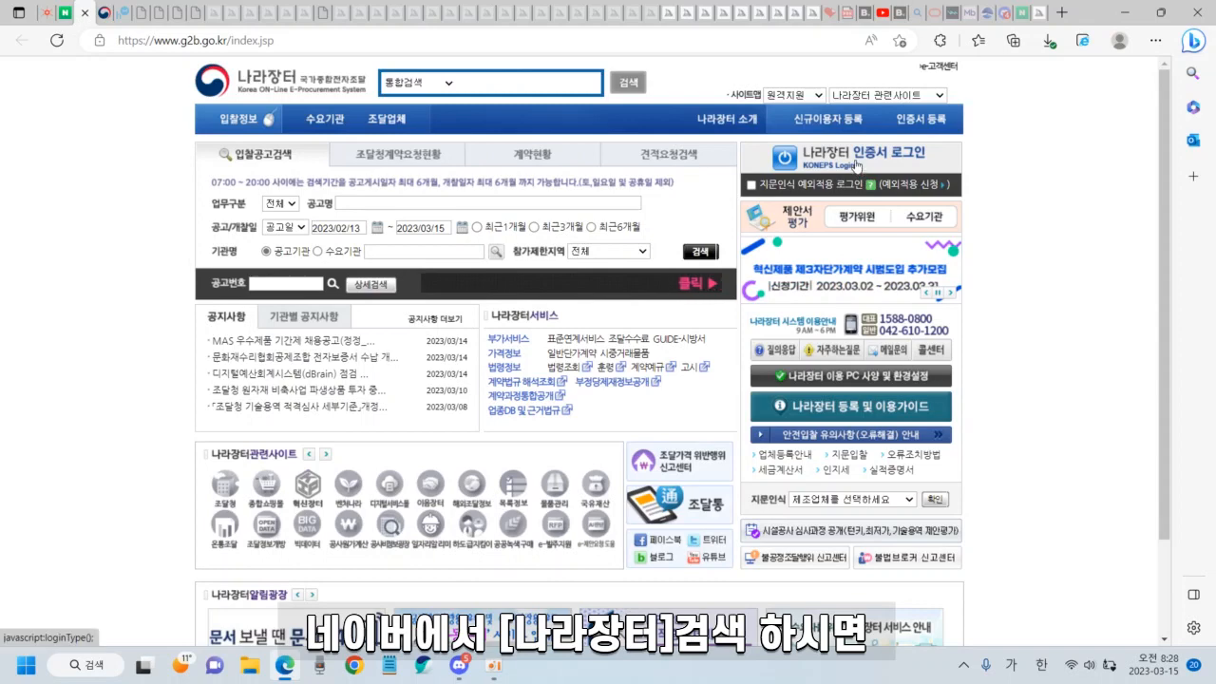
- Go to the 나라장터 certificate login page, close the security module installation notice and start the certificate login
click(855, 162)
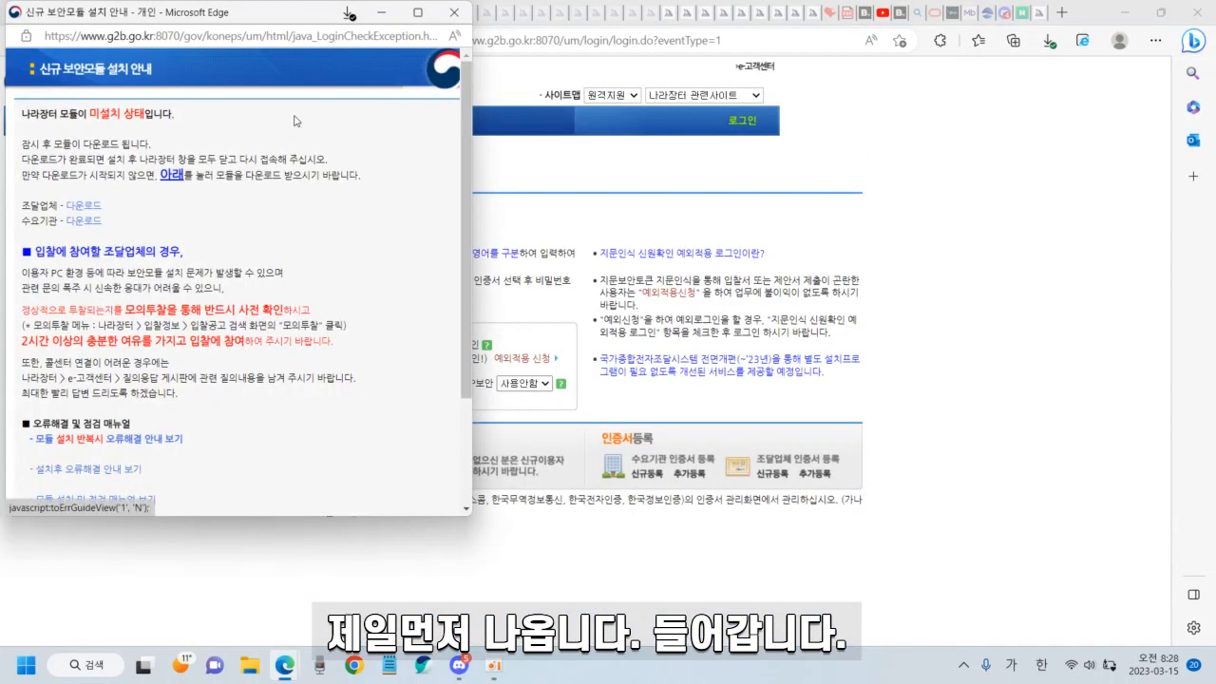
click(454, 12)
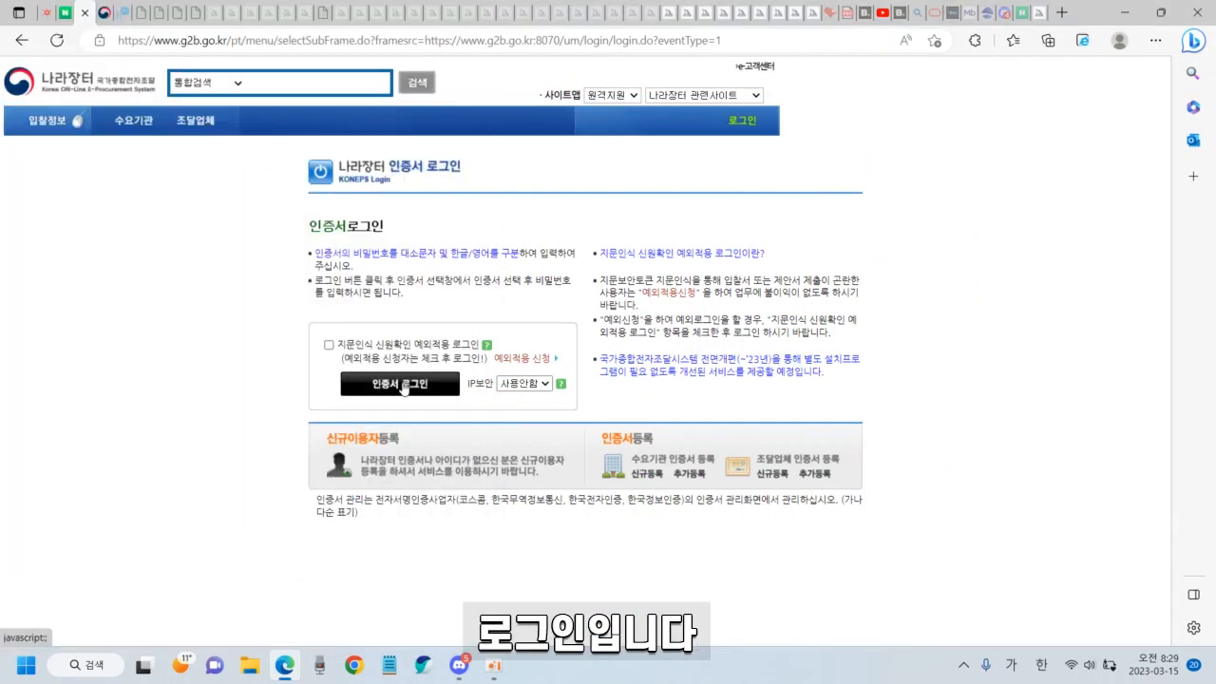
click(403, 385)
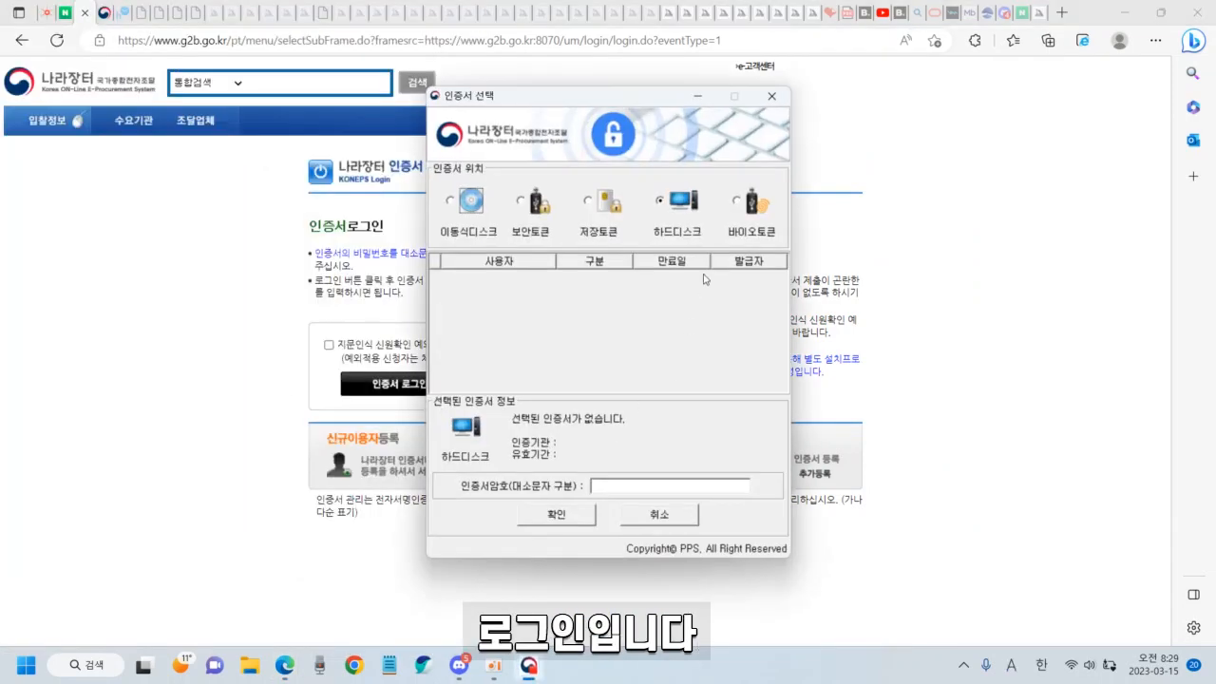
- Choose the bio token as certificate location with the BIO-SEAL model, enter the token password and proceed with fingerprint verification
click(745, 211)
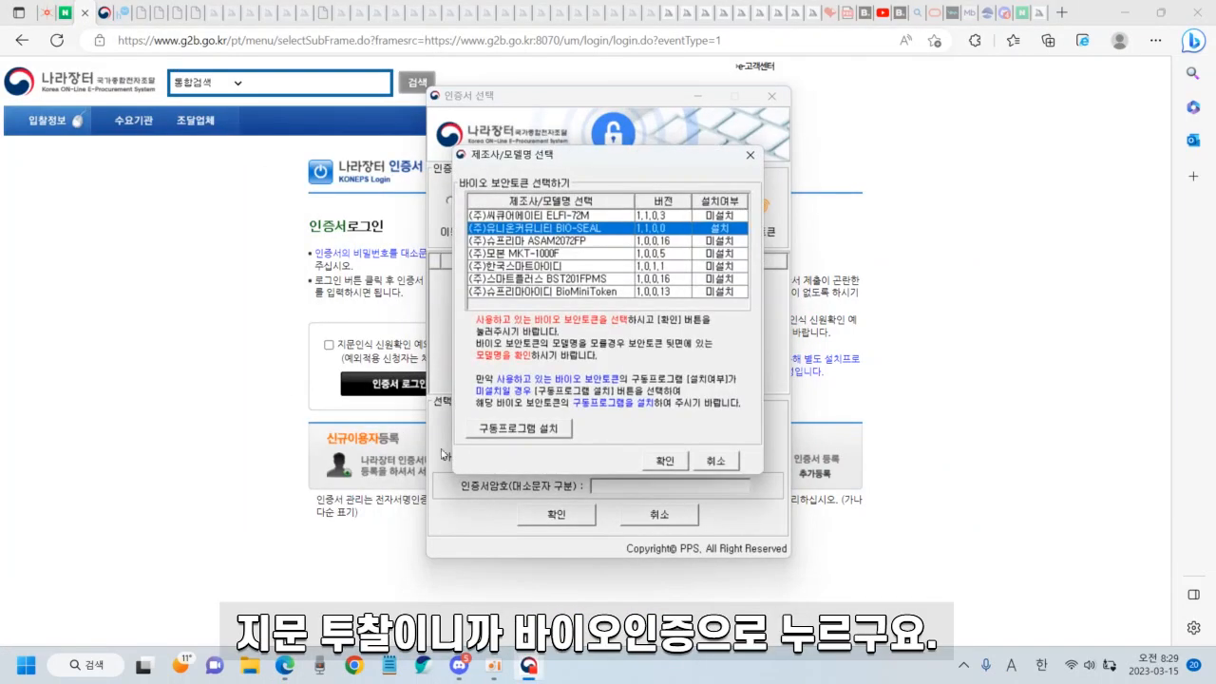
click(660, 461)
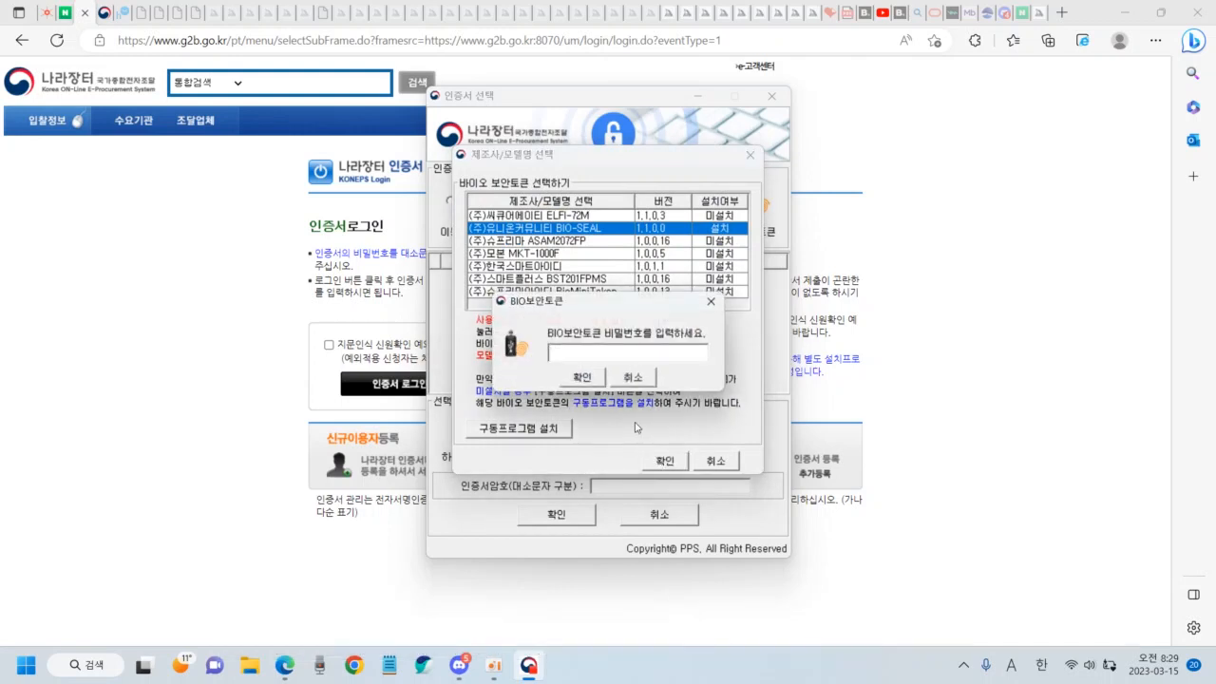
text(********)
click(589, 382)
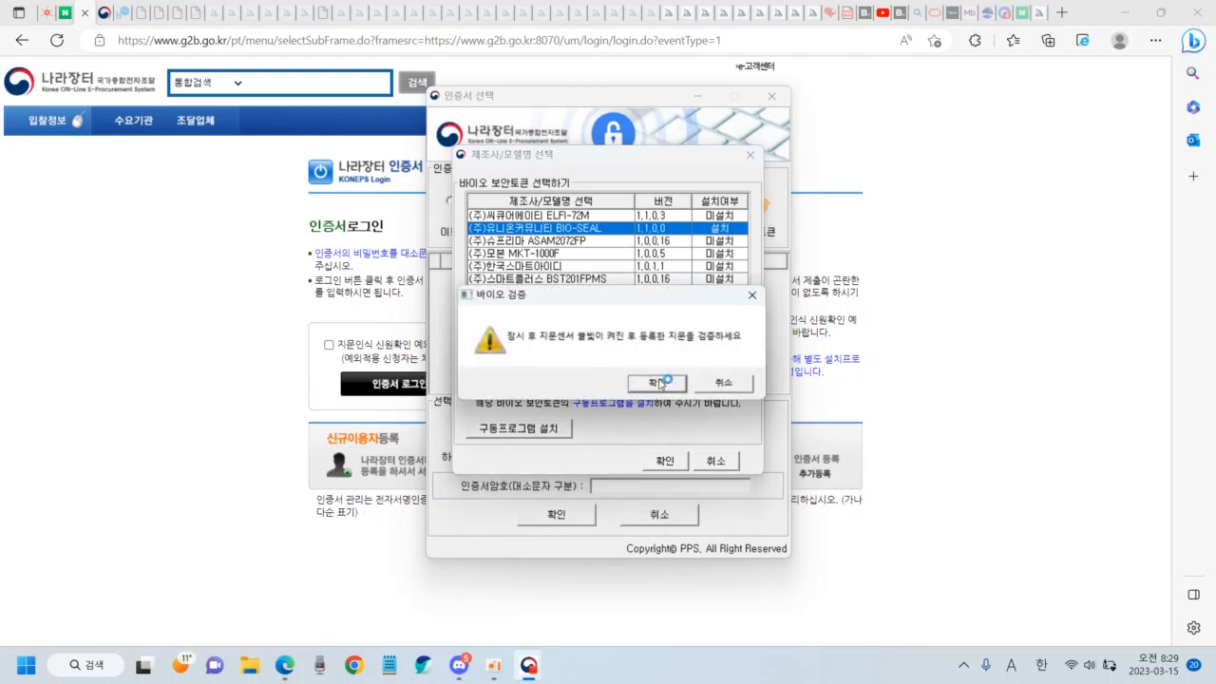
click(660, 384)
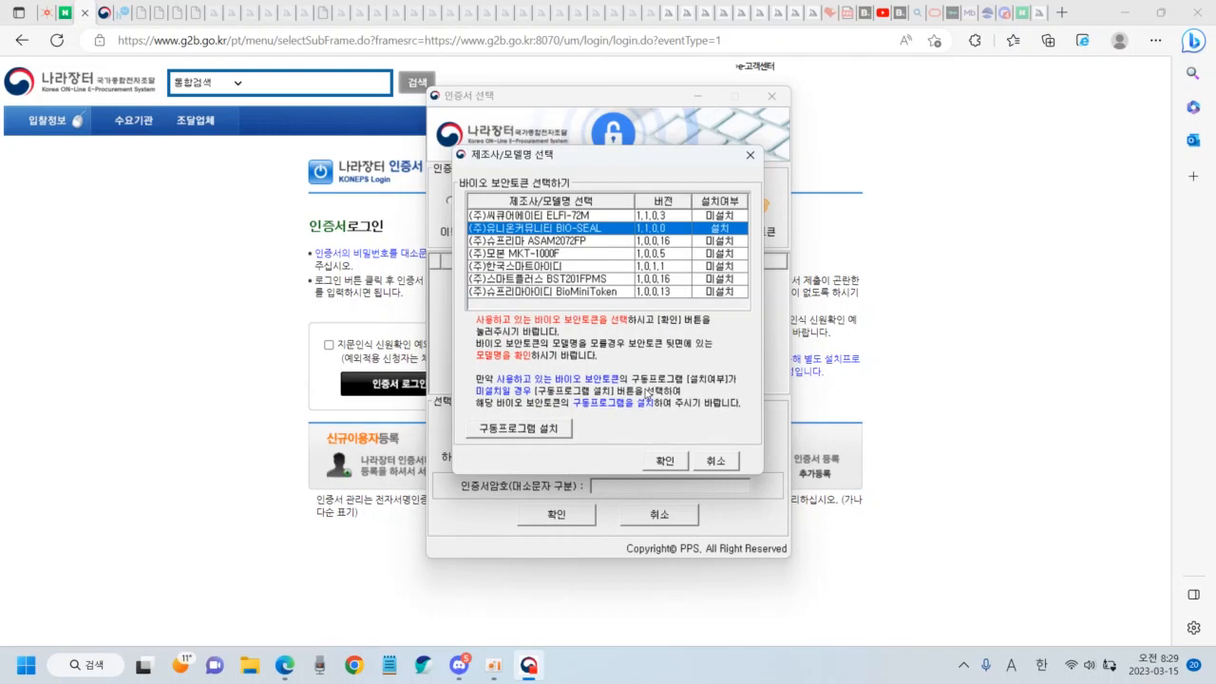
- Confirm the BIO-SEAL token model and log in to 나라장터 with the company's business certificate
key(Return)
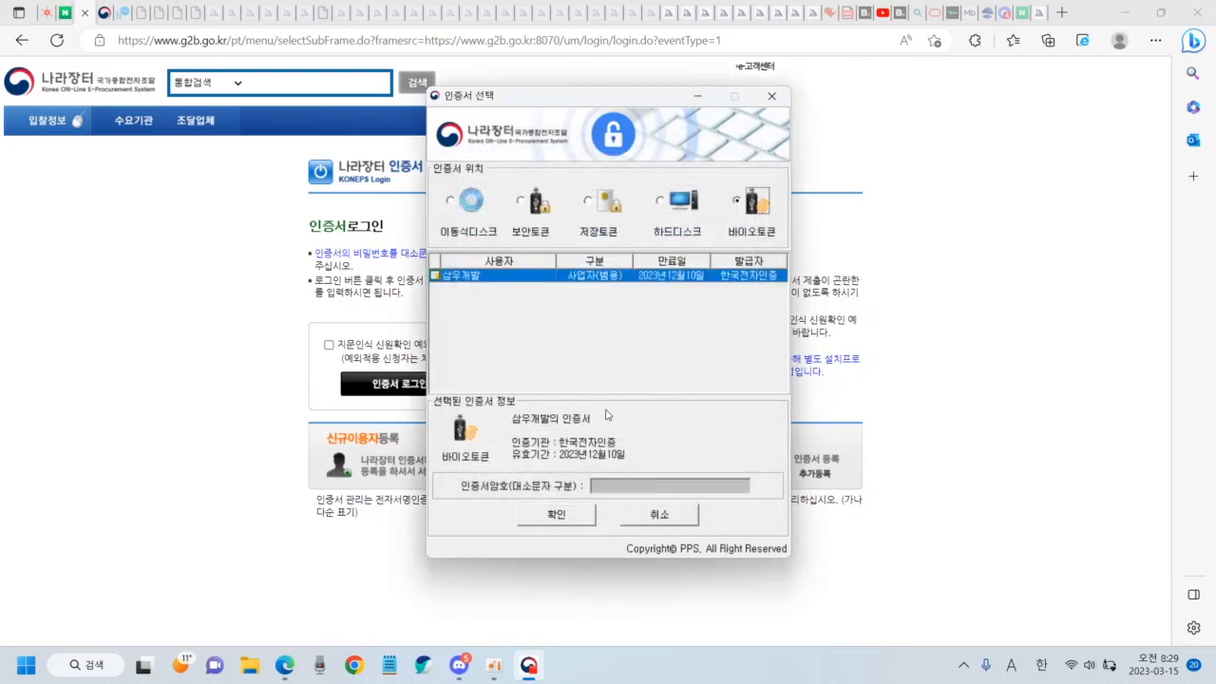
click(547, 516)
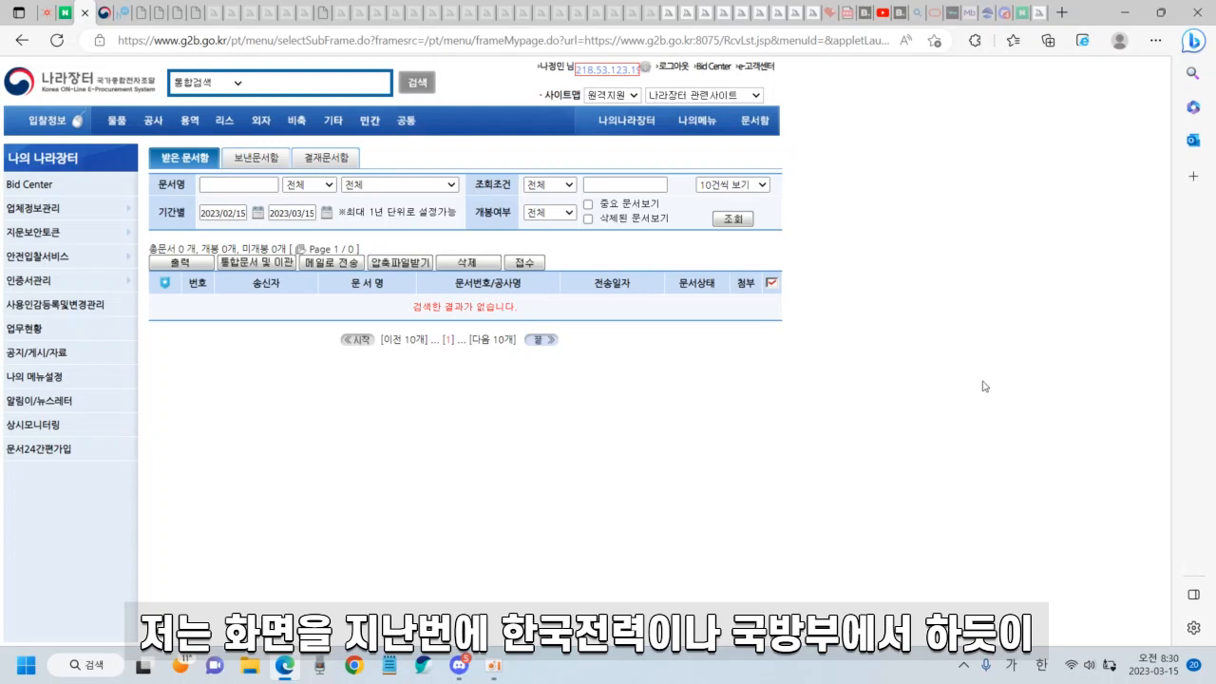
- Arrange two browser windows side by side, with 나라장터 in a separate, widened window and the Incon messenger in a narrow one beside it
mouse_move(1159, 17)
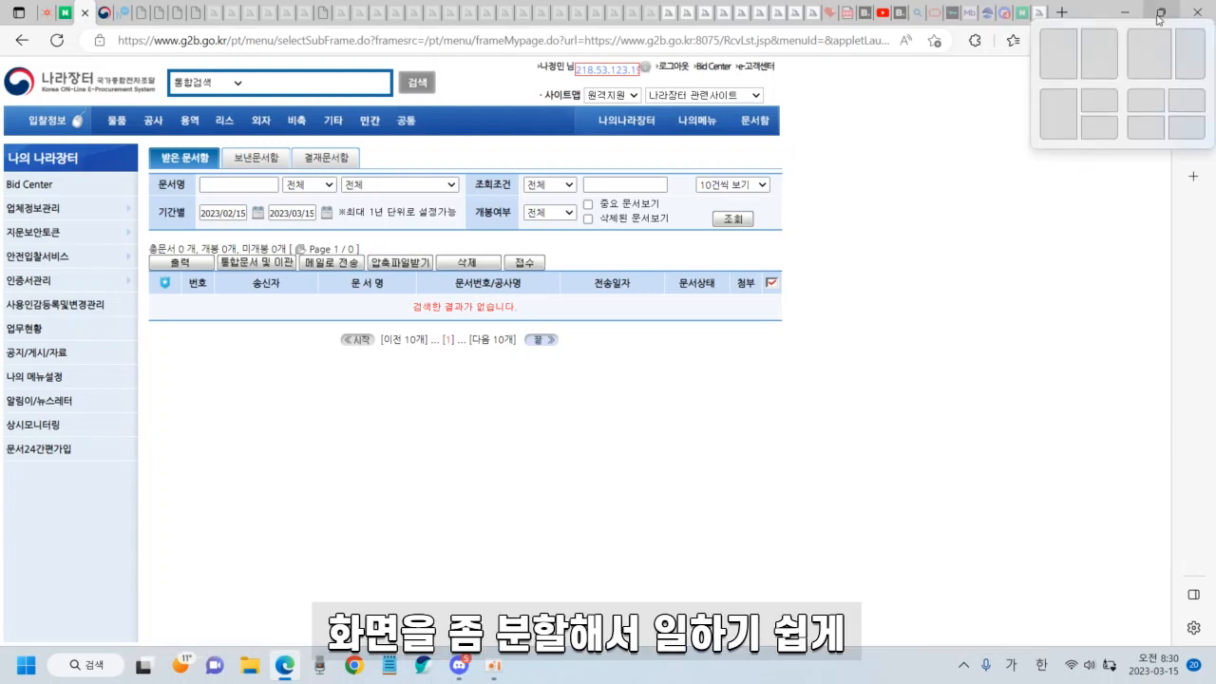
click(1189, 53)
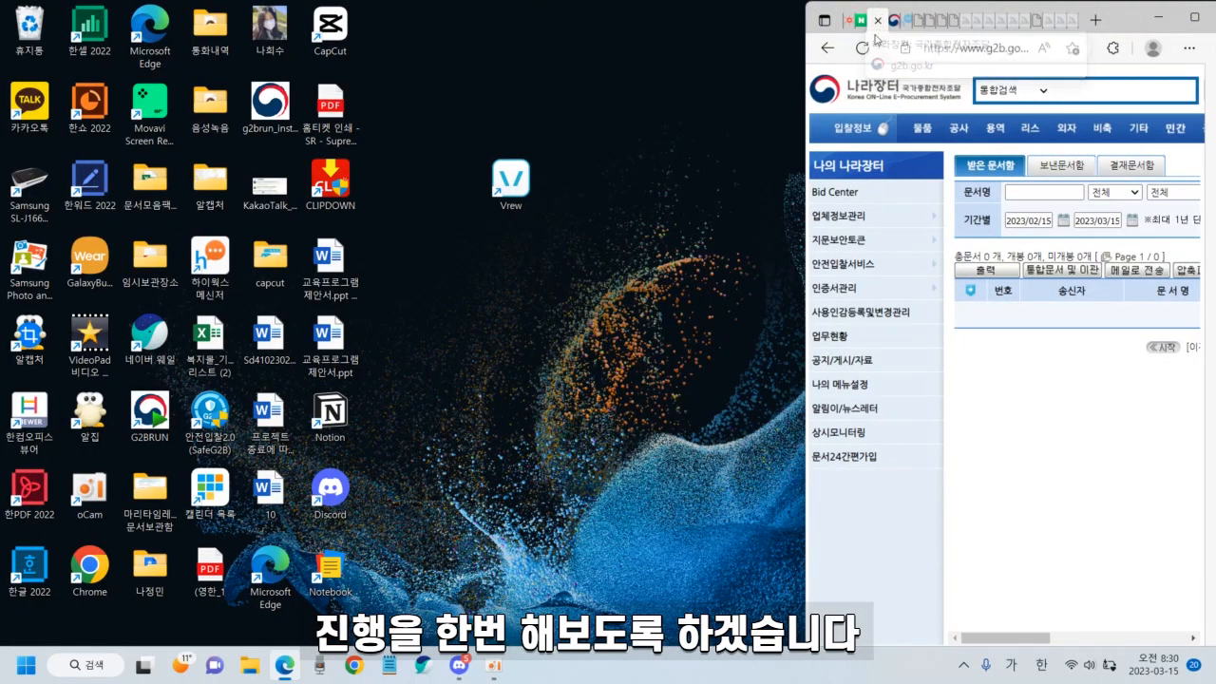
drag(871, 26, 47, 21)
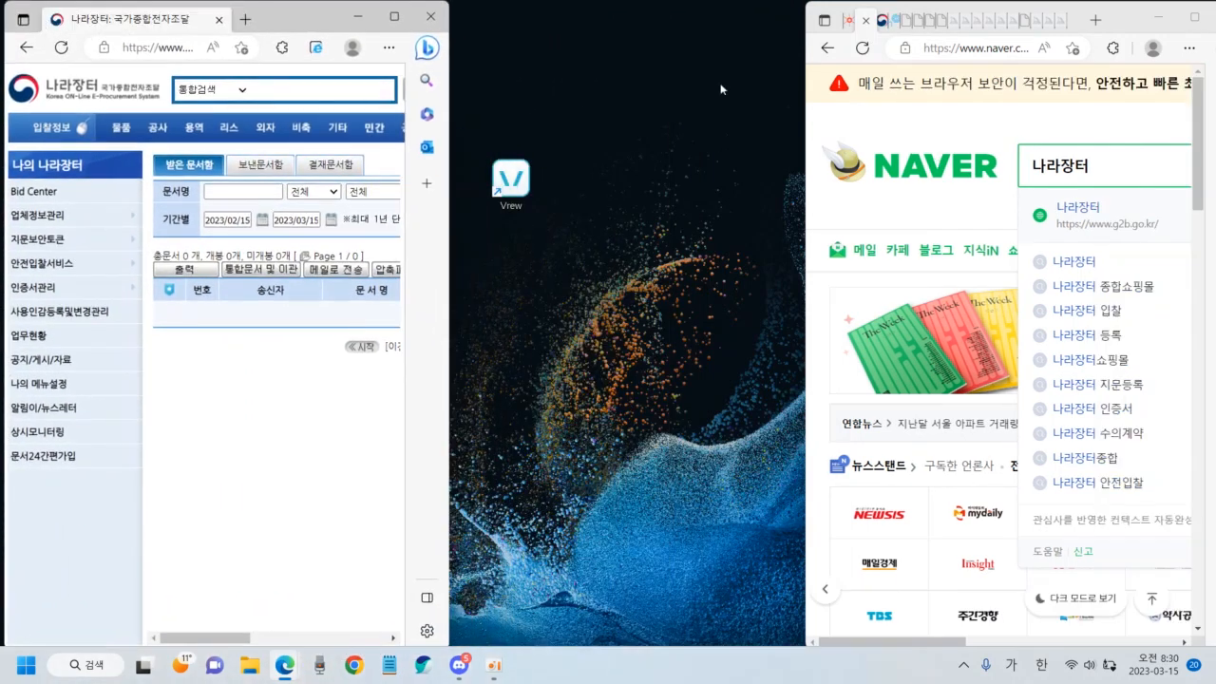
click(852, 24)
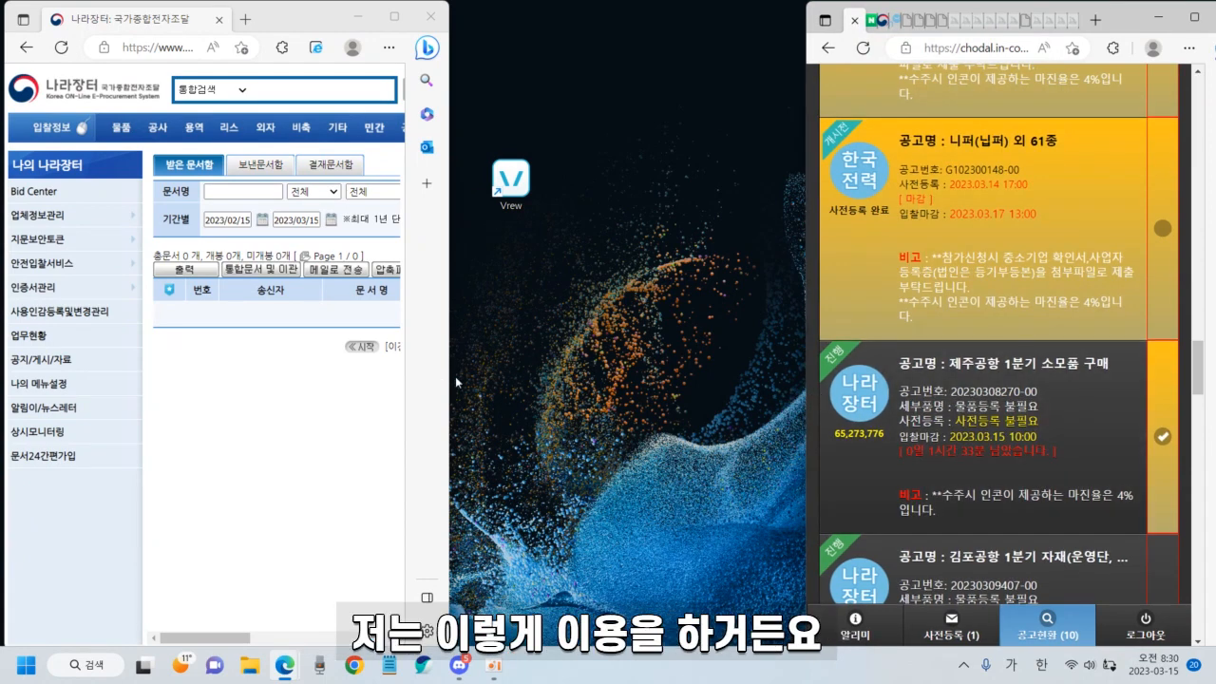
drag(450, 391, 812, 409)
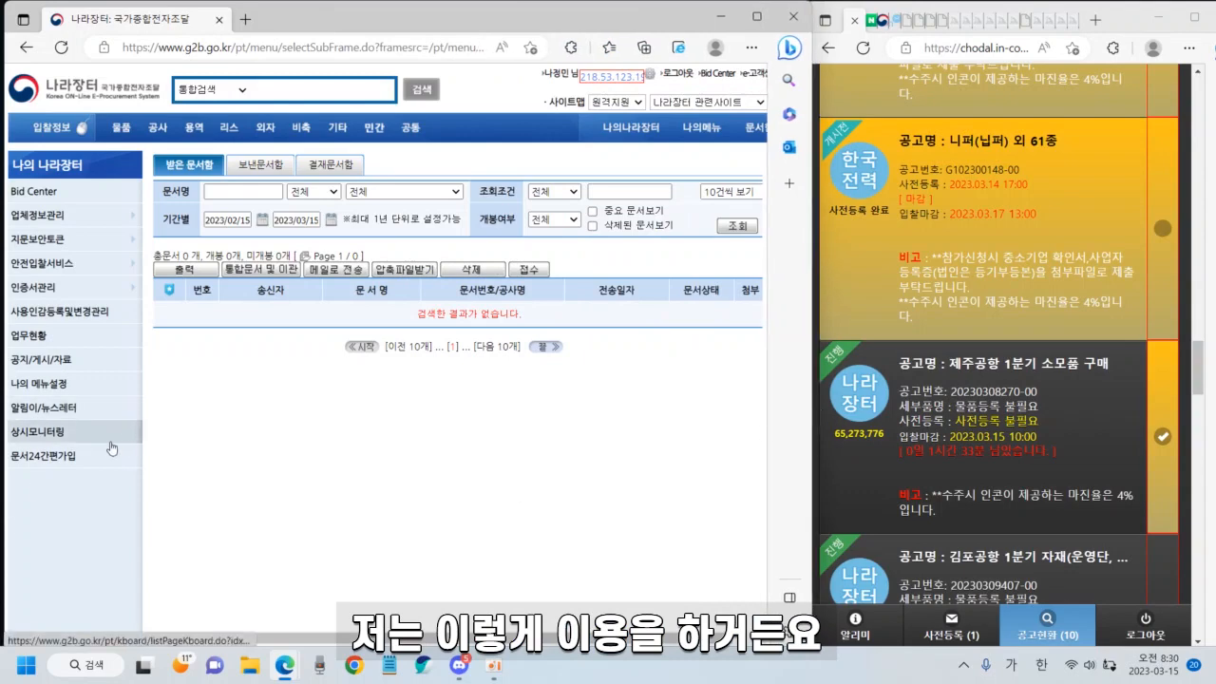
- Show the Incon messenger's 사전등록 list, check the detailed item number entries and dismiss the Facebook notification
click(962, 632)
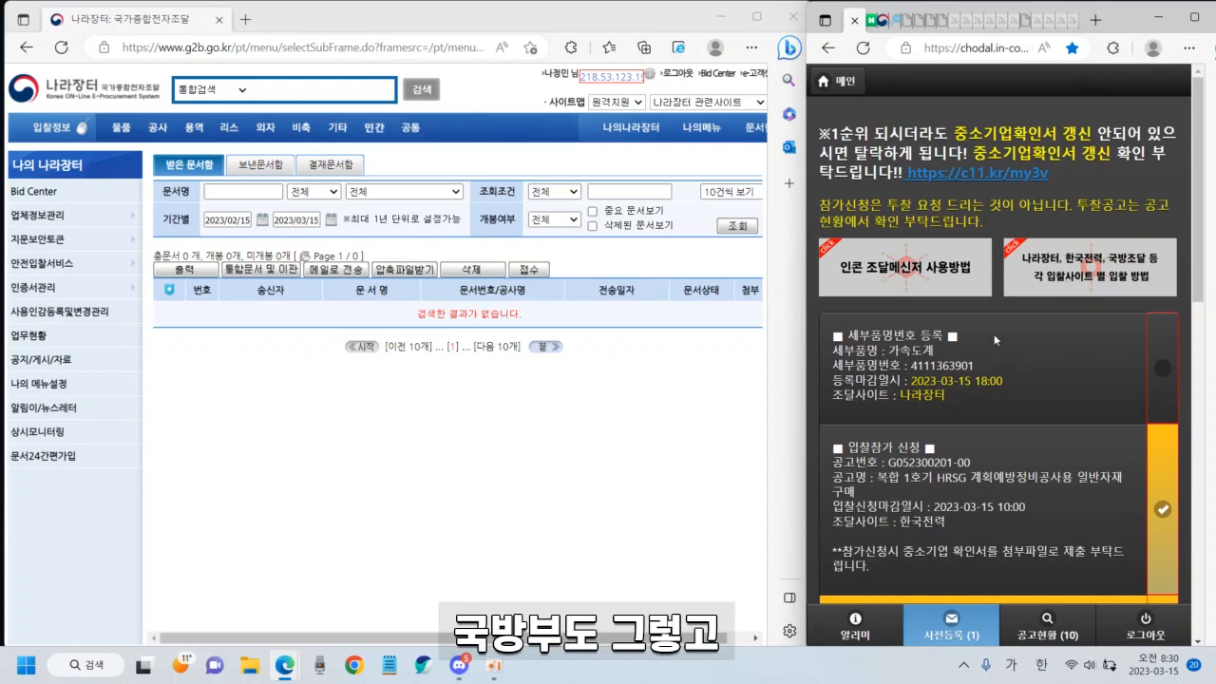
scroll(994, 334, down, 1)
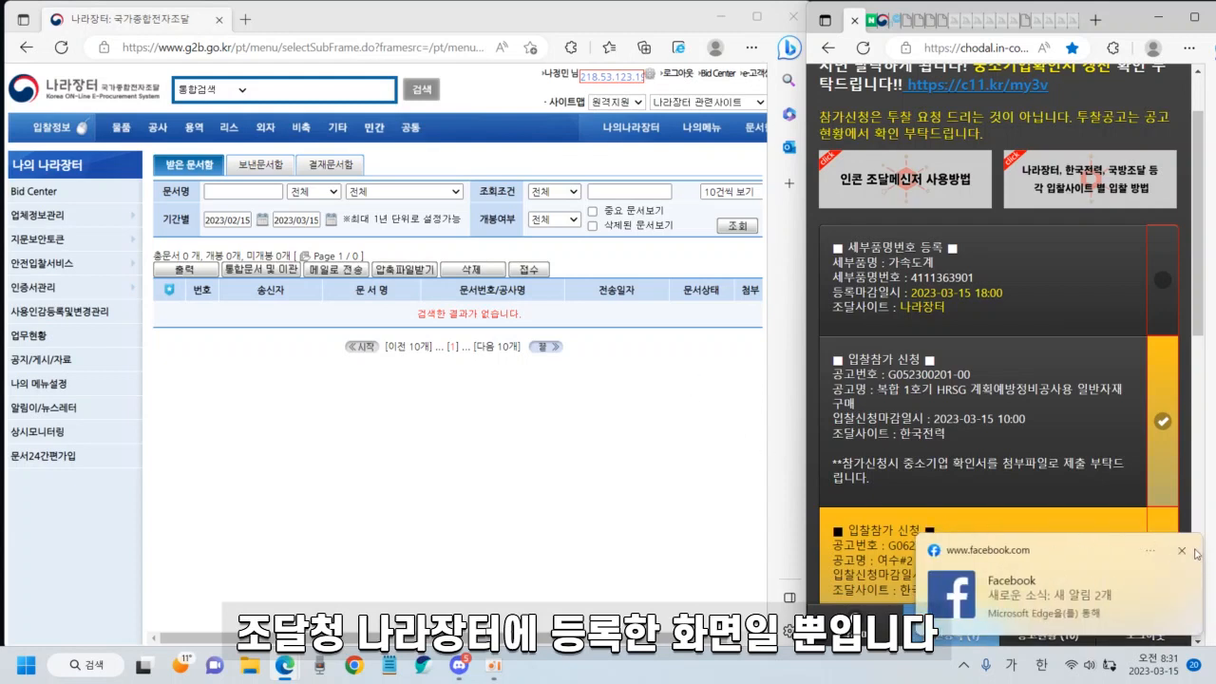
click(1180, 551)
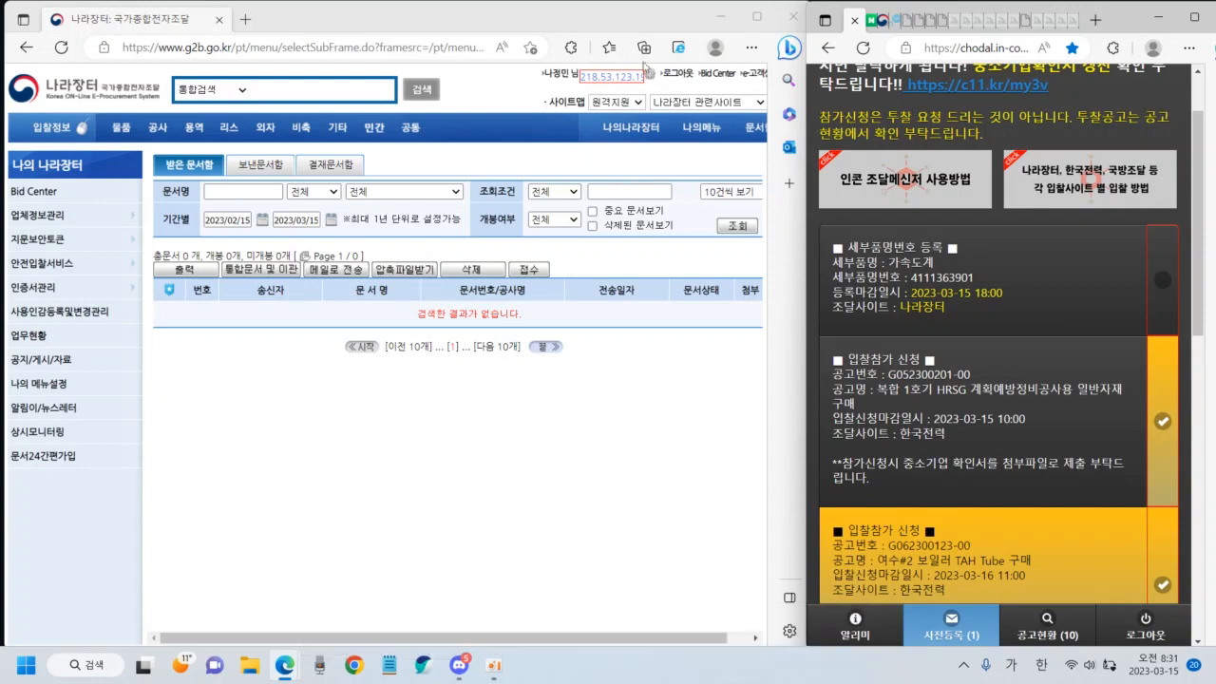
- Go to the 자기정보확인관리/등록증출력 page in 나라장터, review the registered supply items and open the company information for editing
click(646, 131)
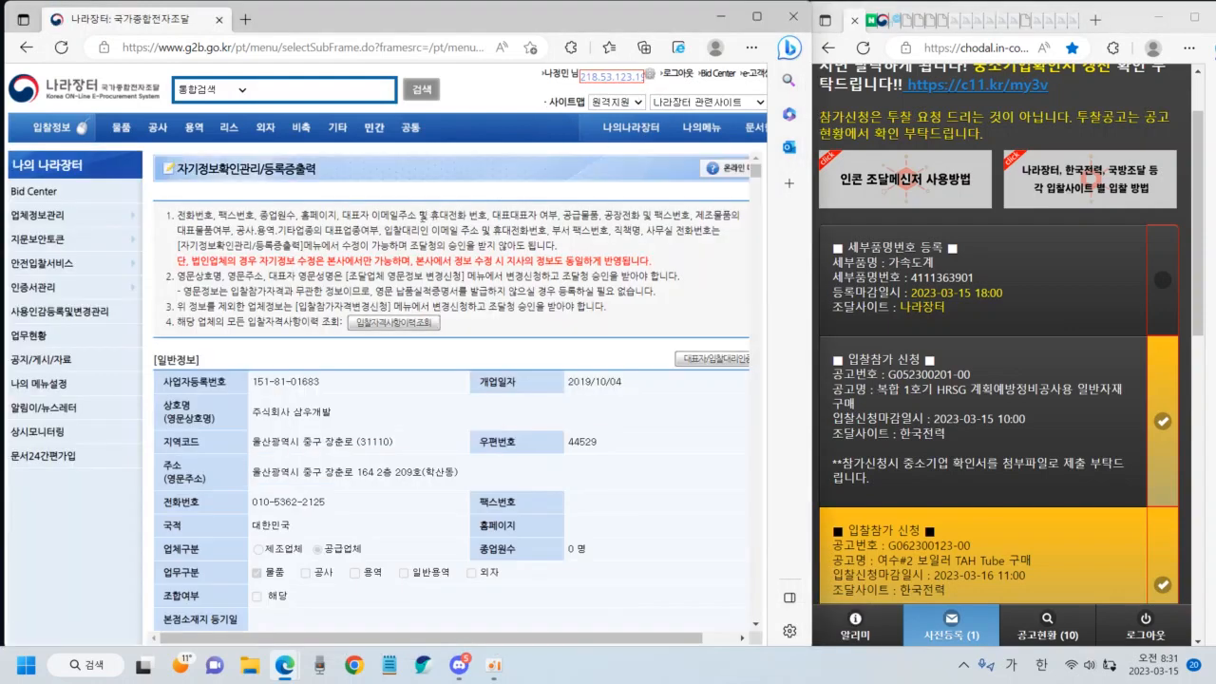
scroll(392, 288, down, 4)
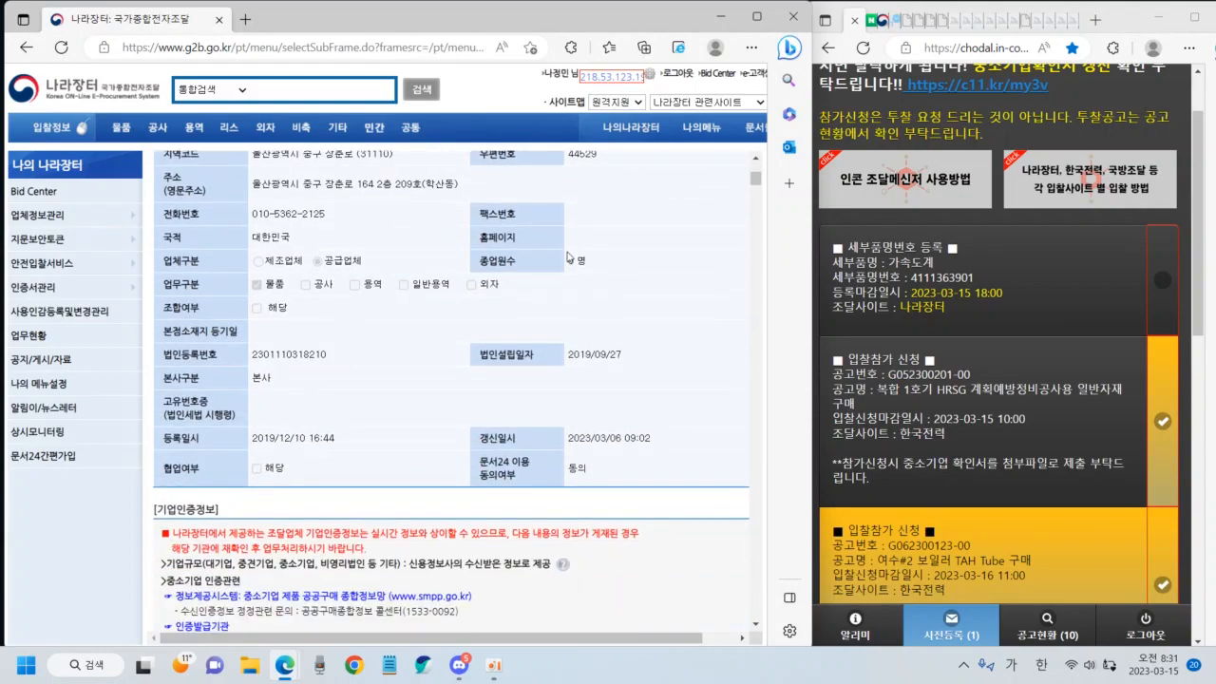
scroll(532, 259, down, 1)
scroll(532, 258, down, 7)
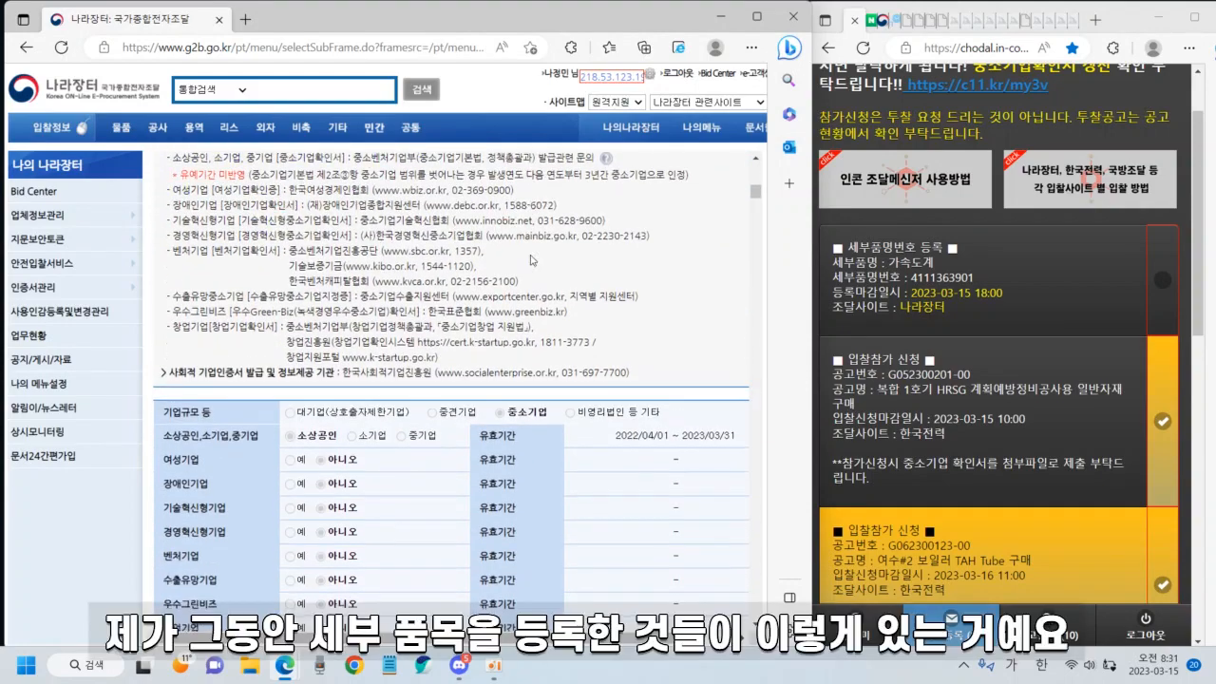
scroll(532, 263, down, 10)
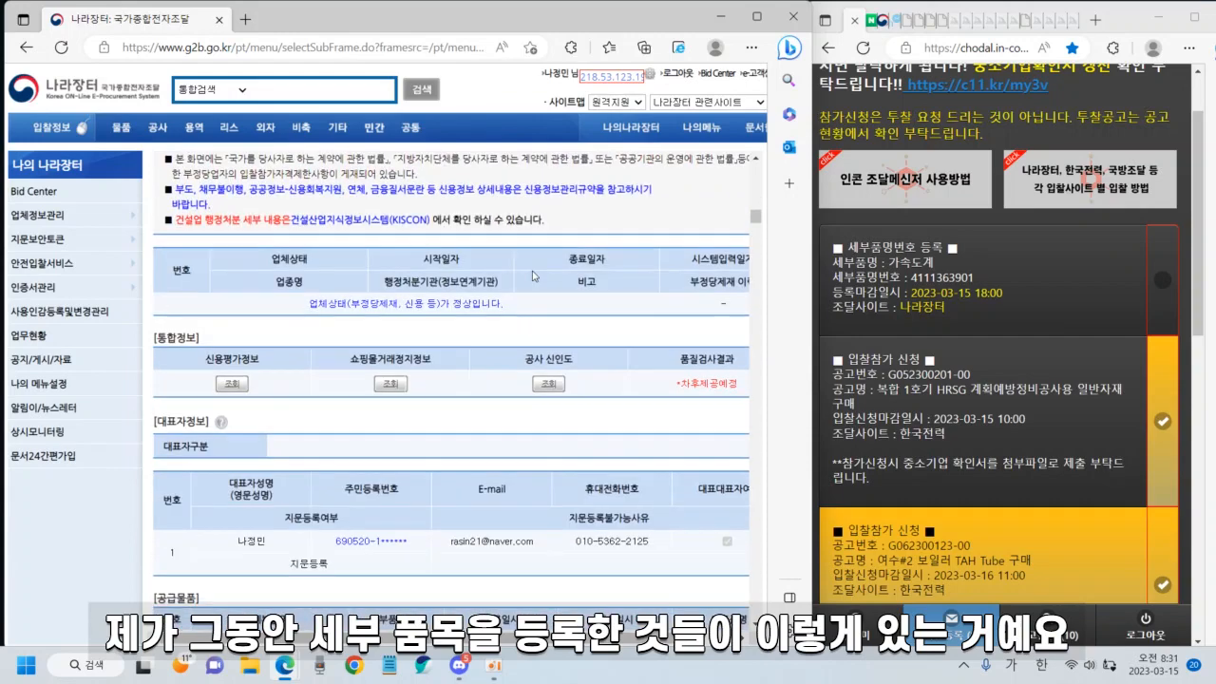
scroll(532, 275, down, 3)
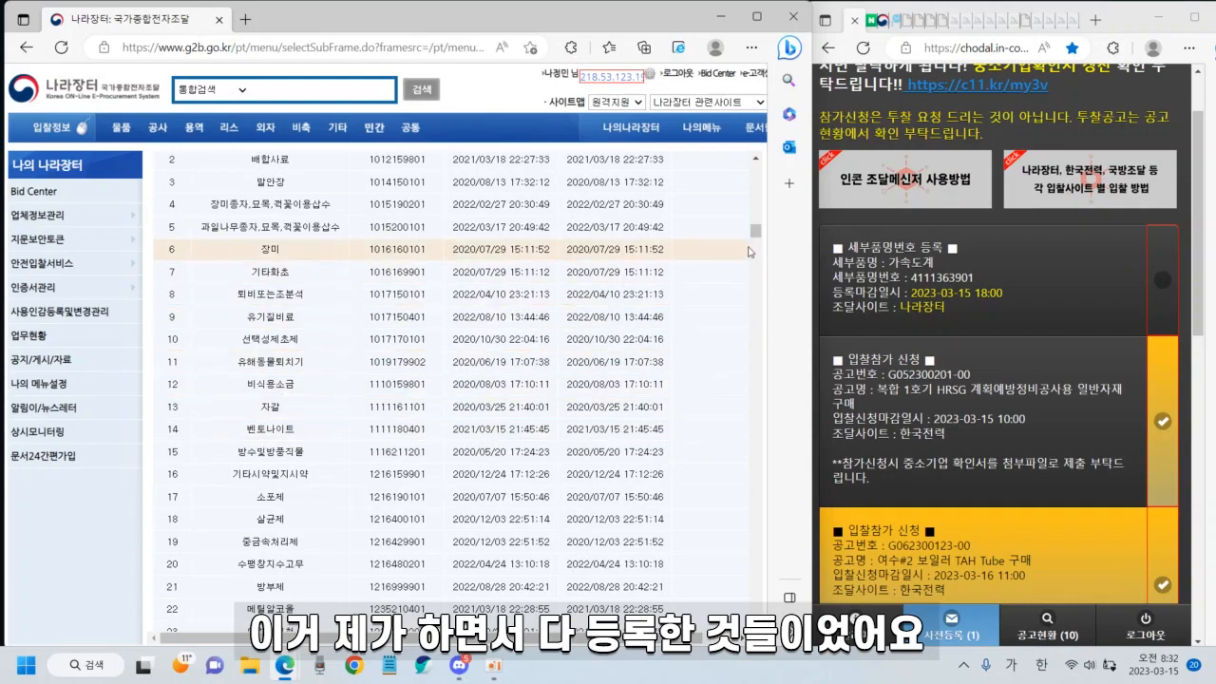
drag(756, 232, 756, 615)
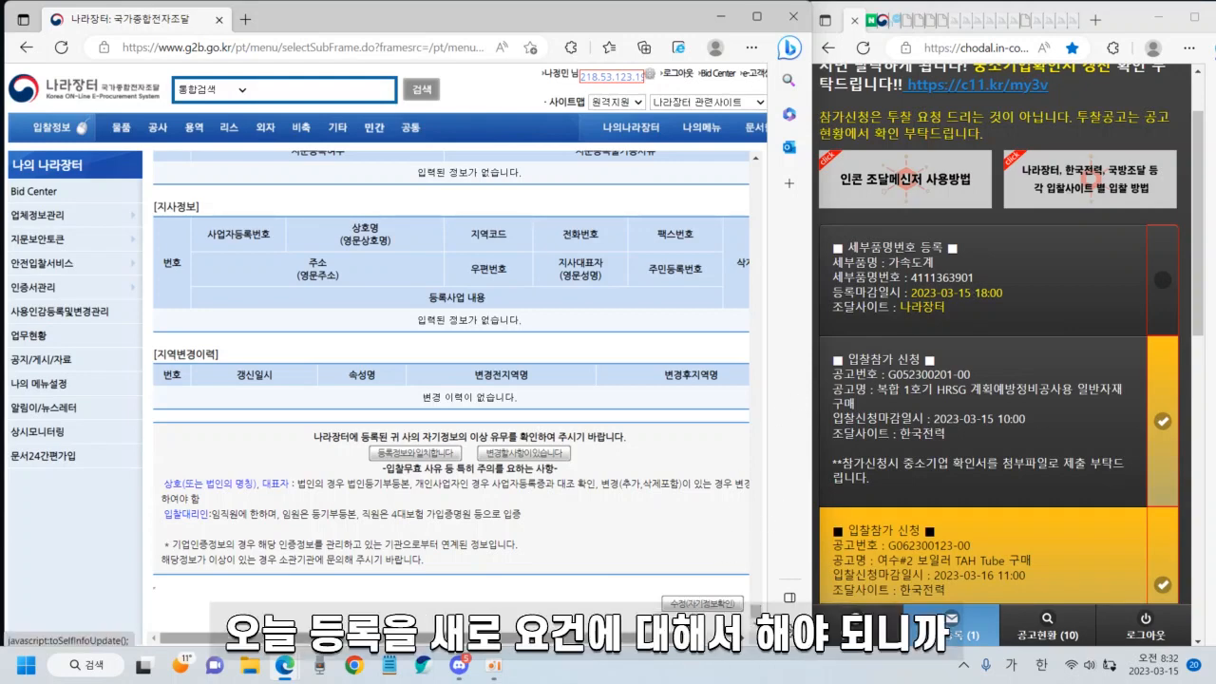
scroll(684, 604, right, 1)
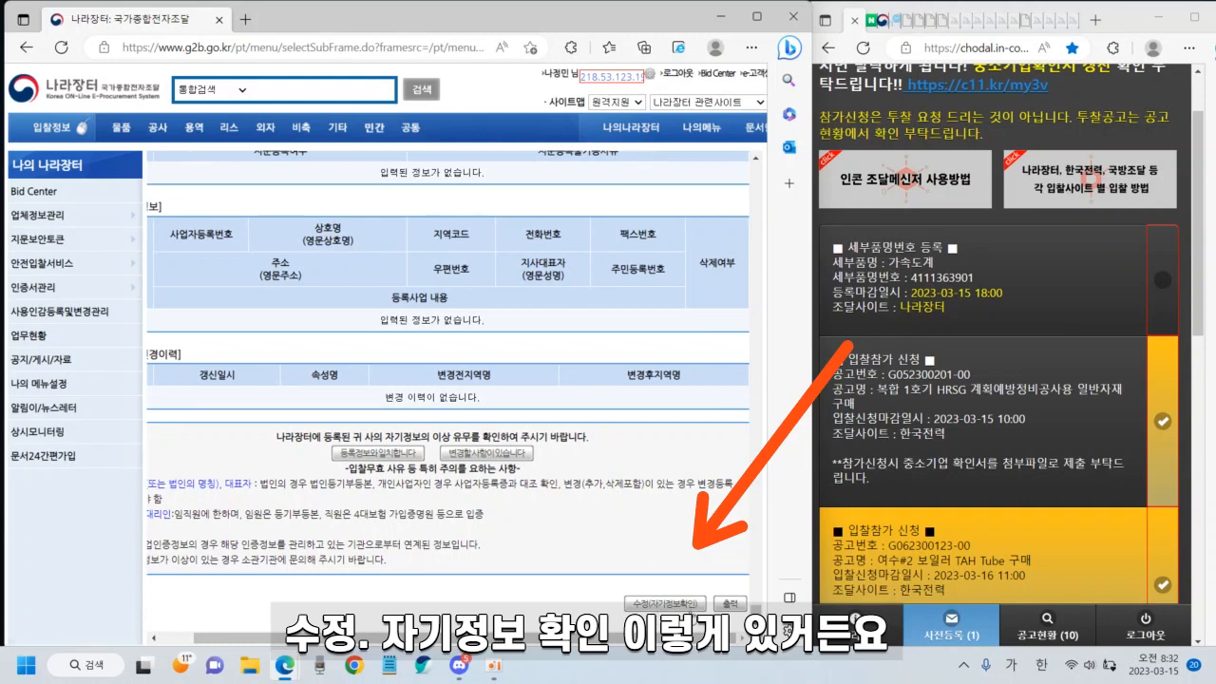
click(666, 604)
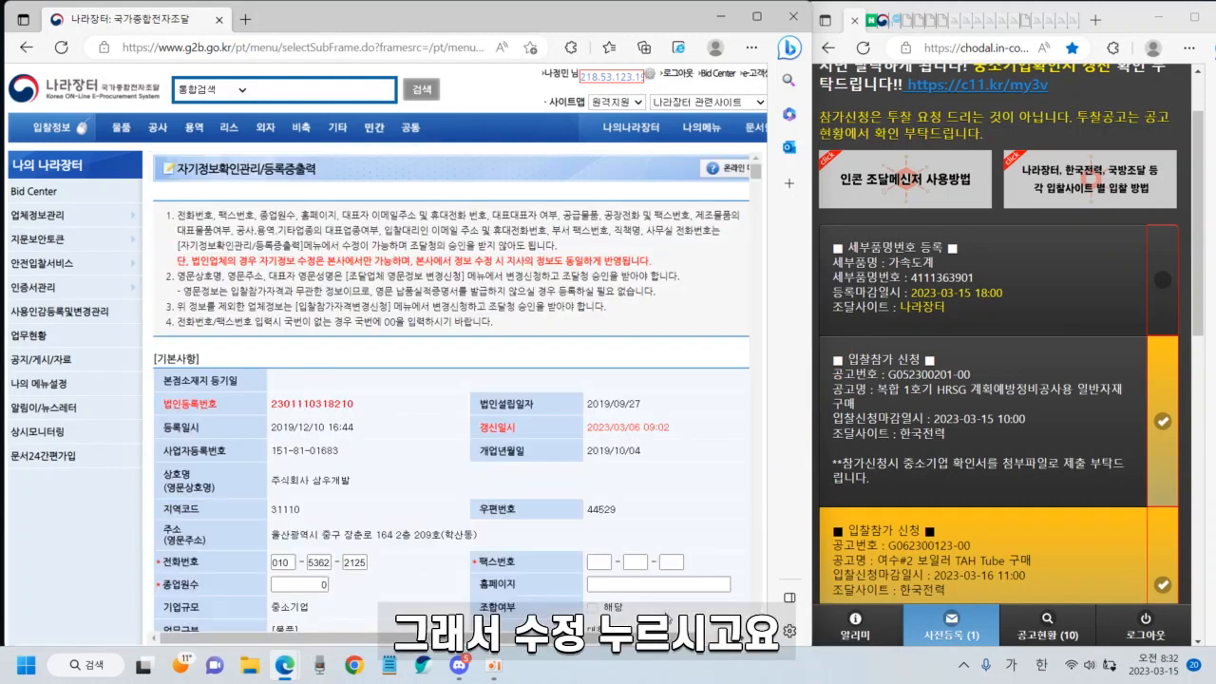
scroll(632, 272, down, 5)
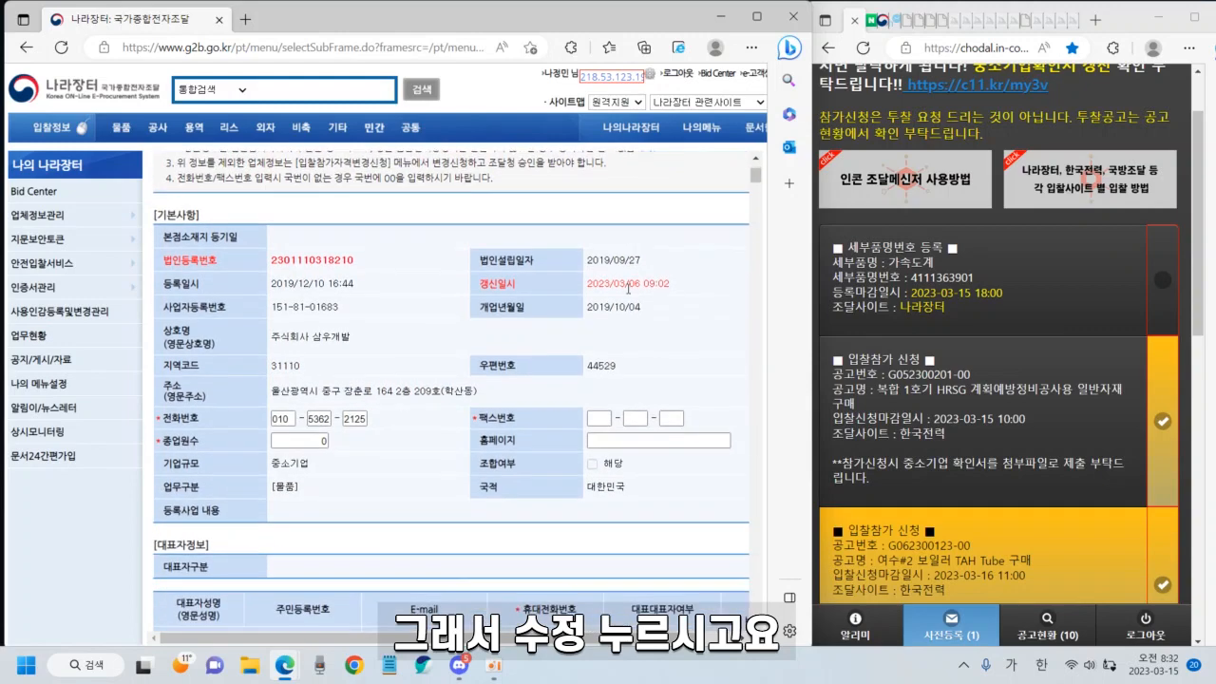
scroll(626, 311, down, 6)
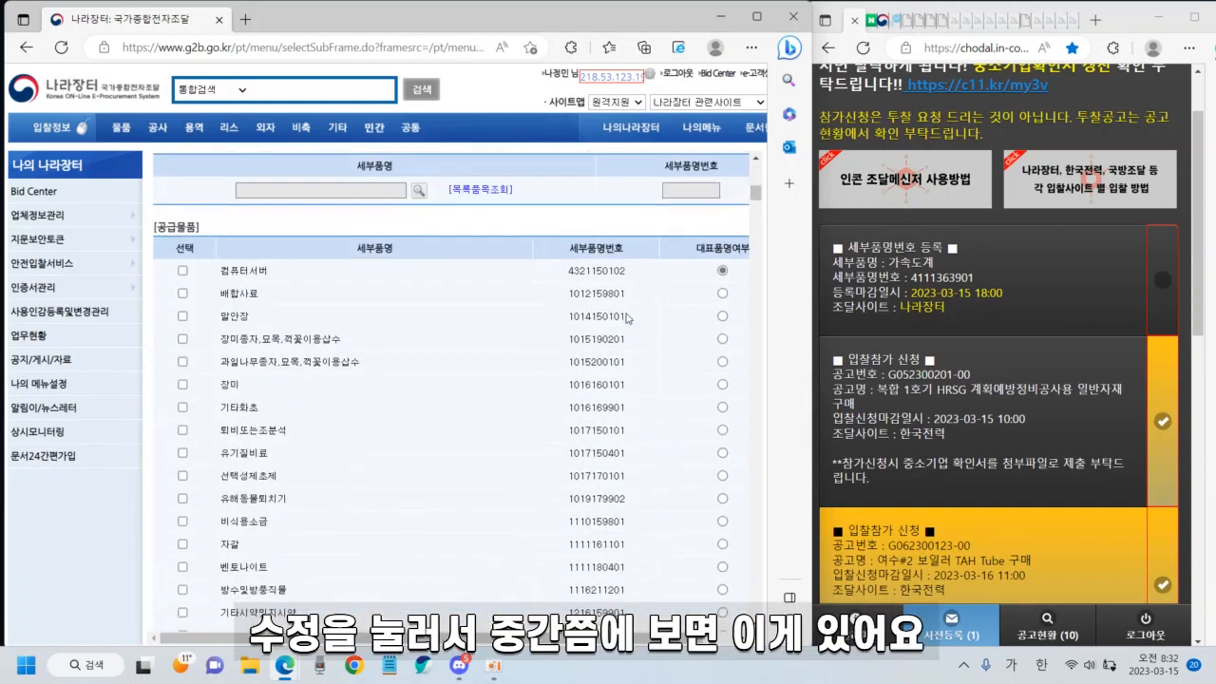
scroll(626, 317, up, 2)
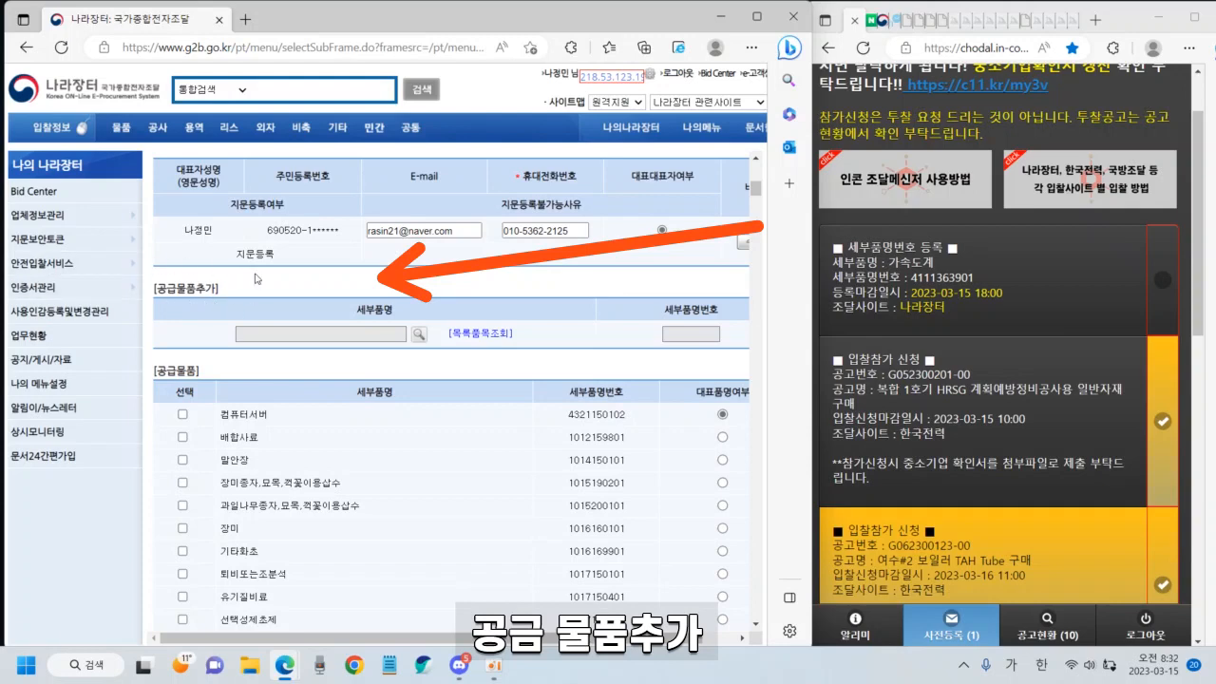
click(419, 334)
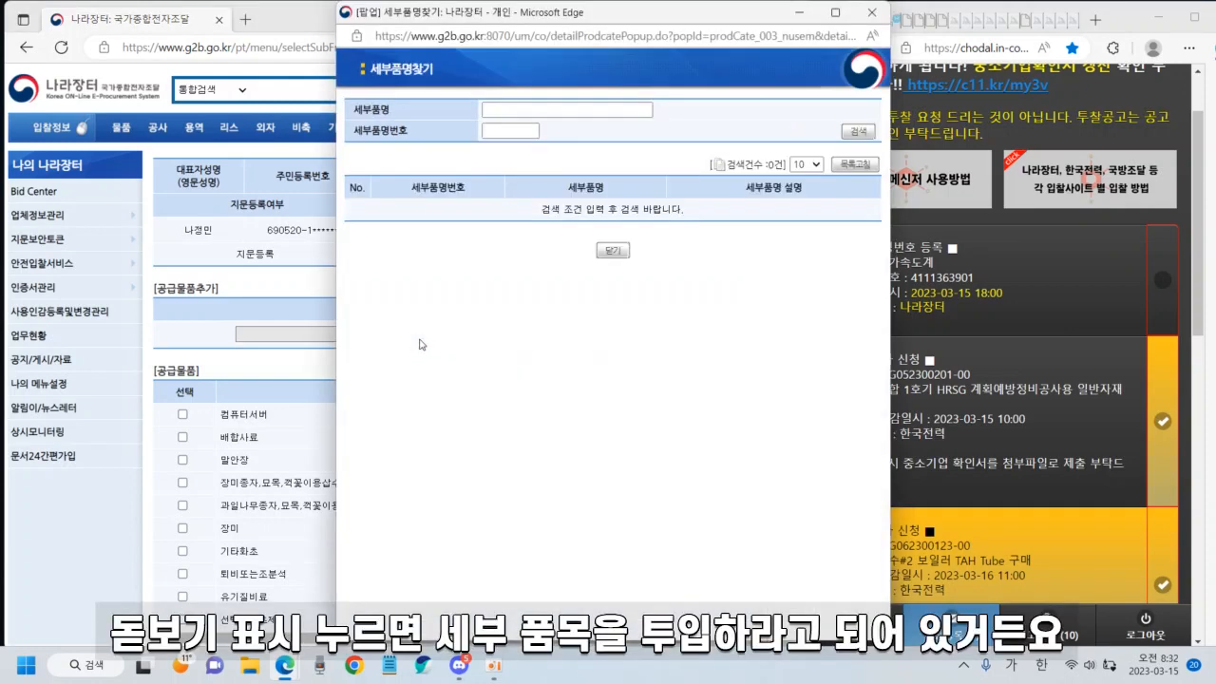
click(496, 132)
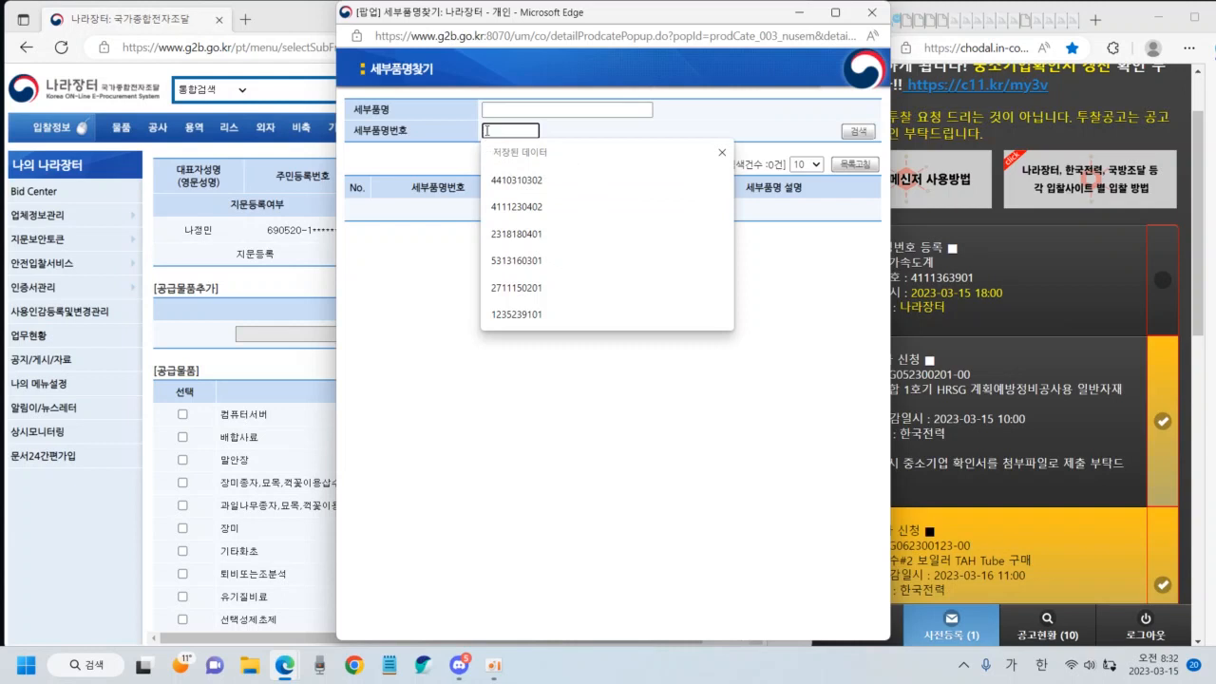
text(4111)
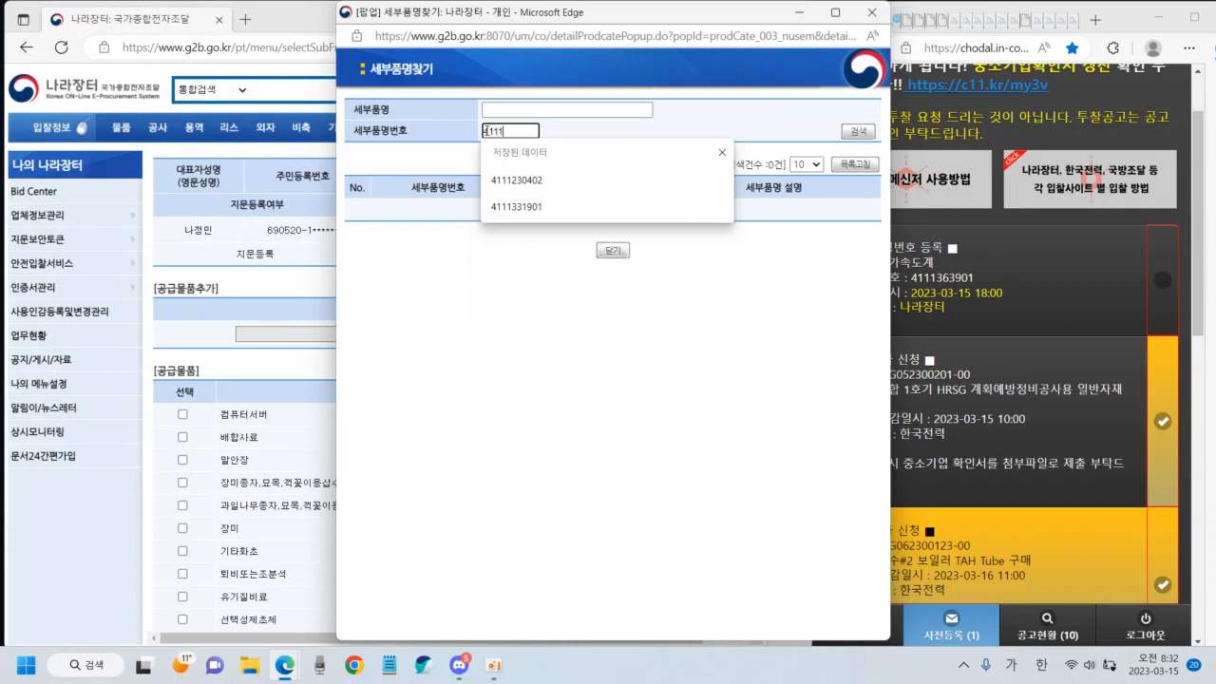
text(3)
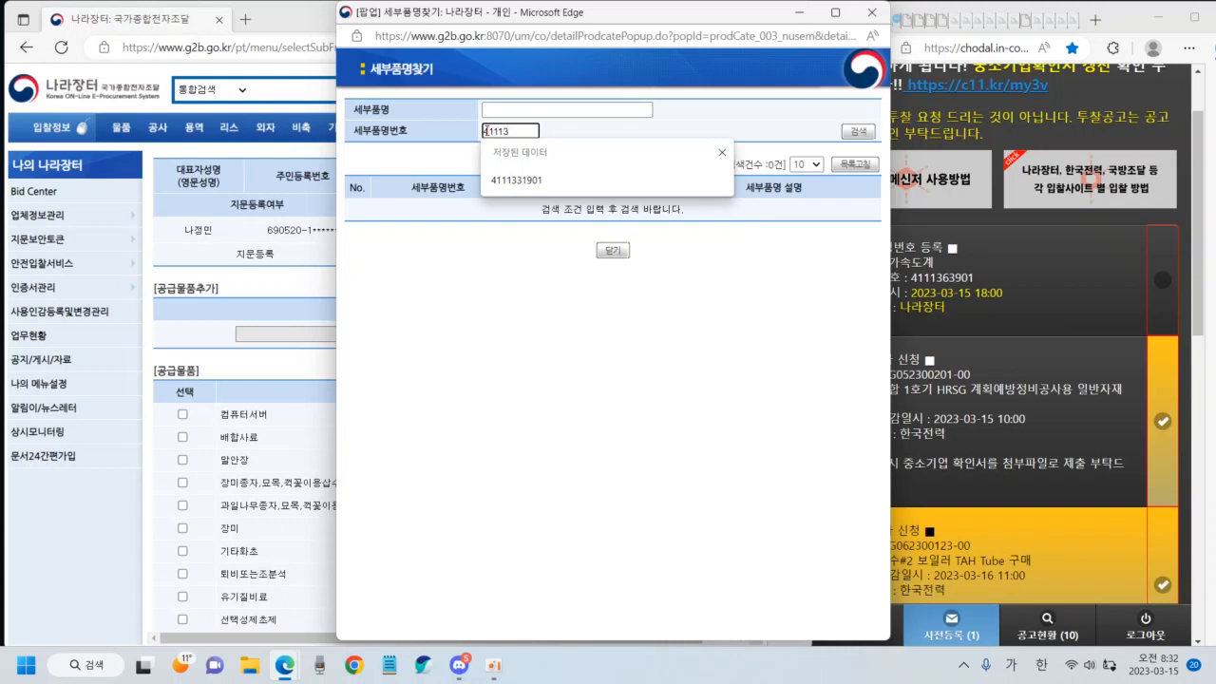
text(6390)
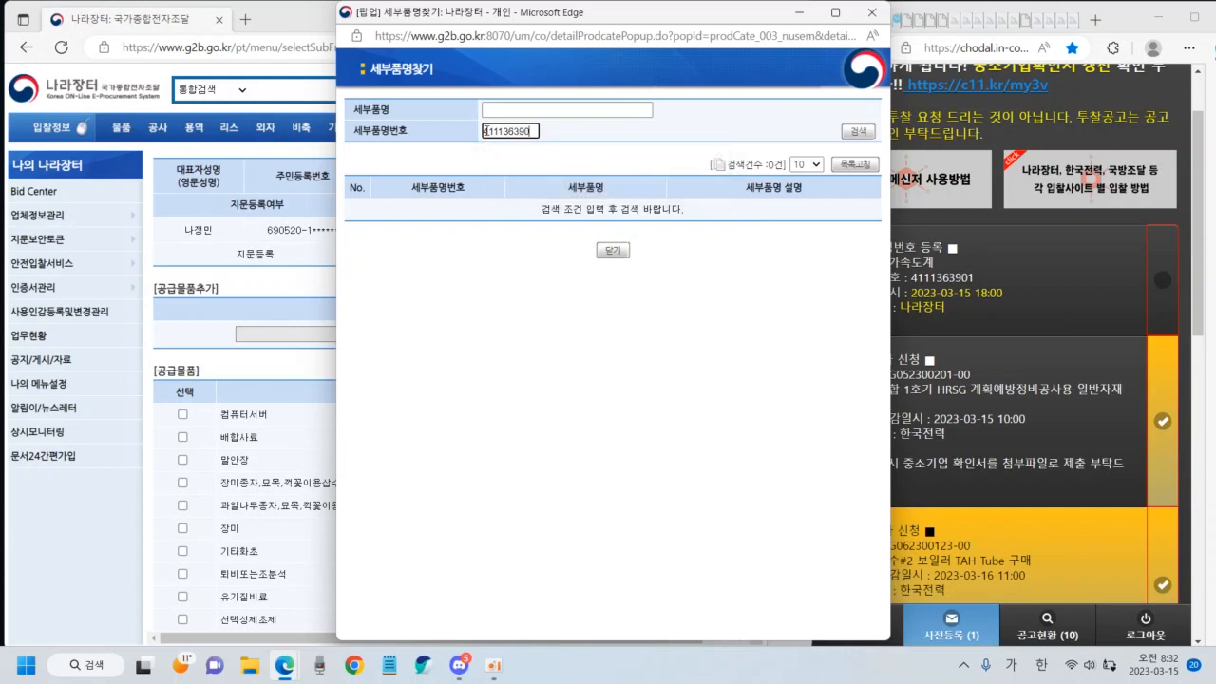
text(1)
key(Return)
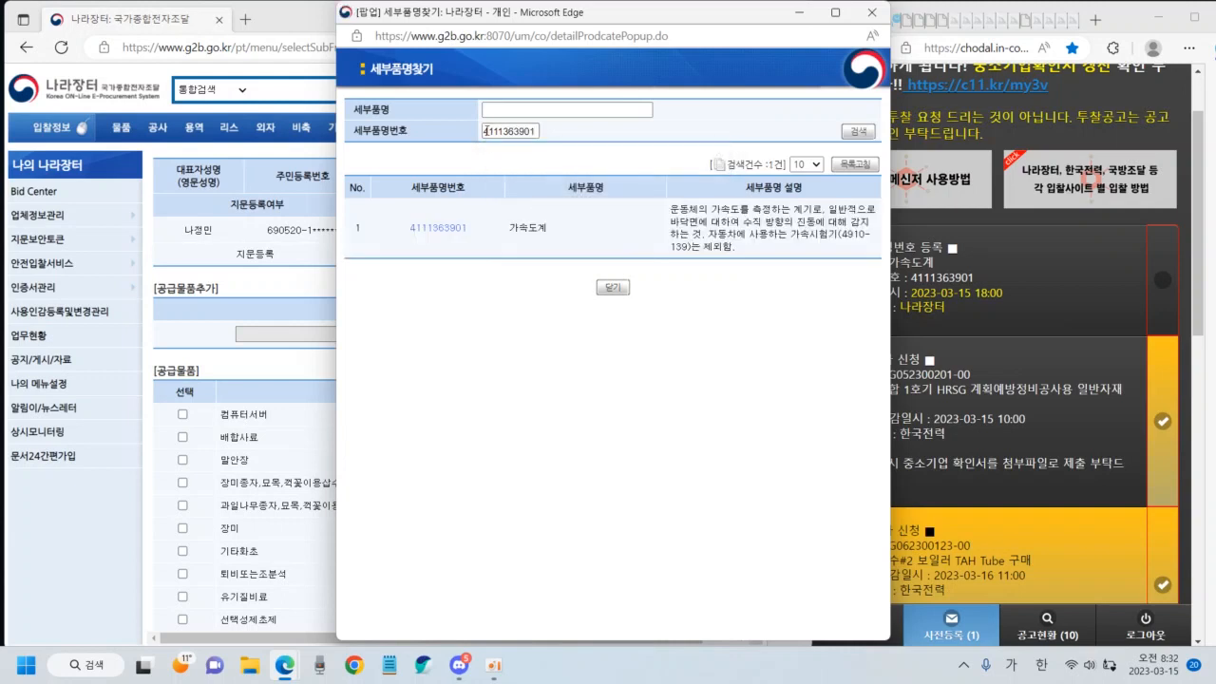
click(440, 228)
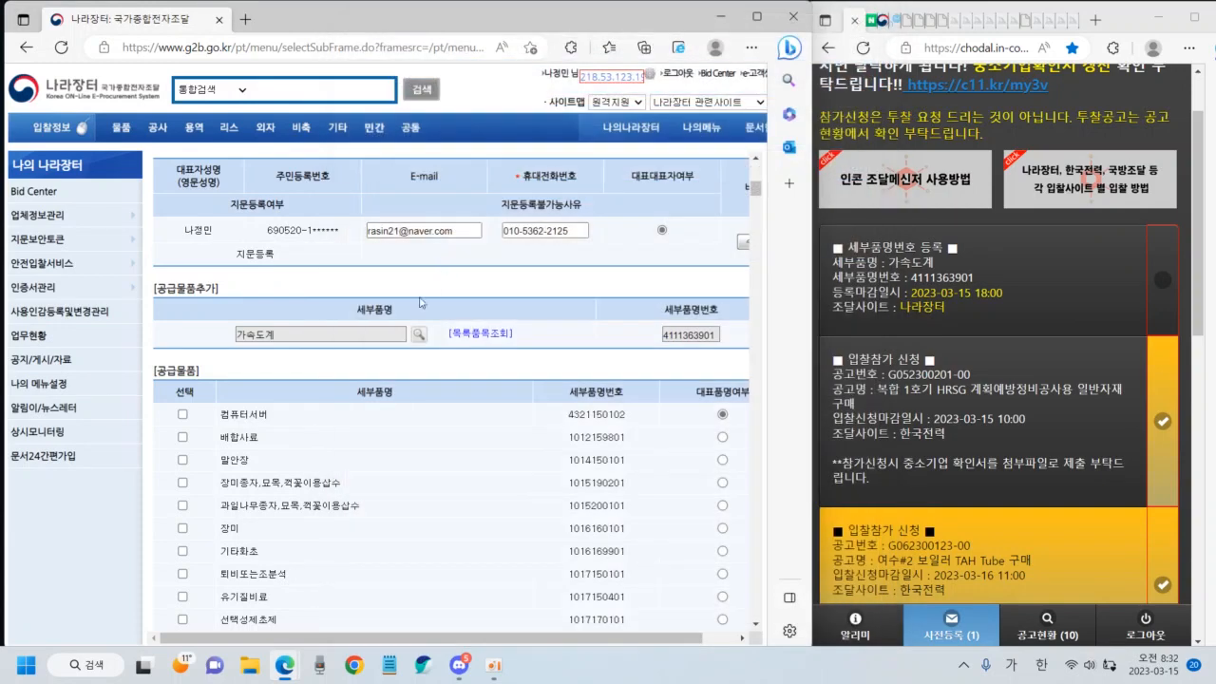
- Register 가속도계 as a new supply item and confirm the registration
click(716, 638)
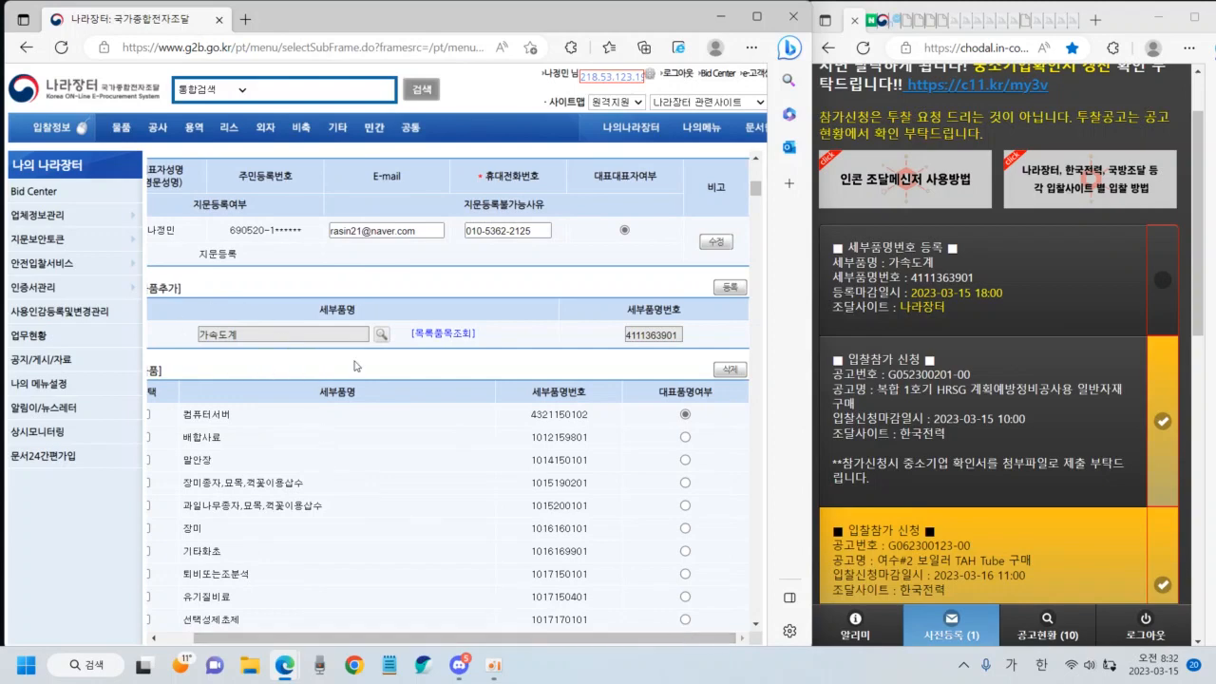
click(730, 288)
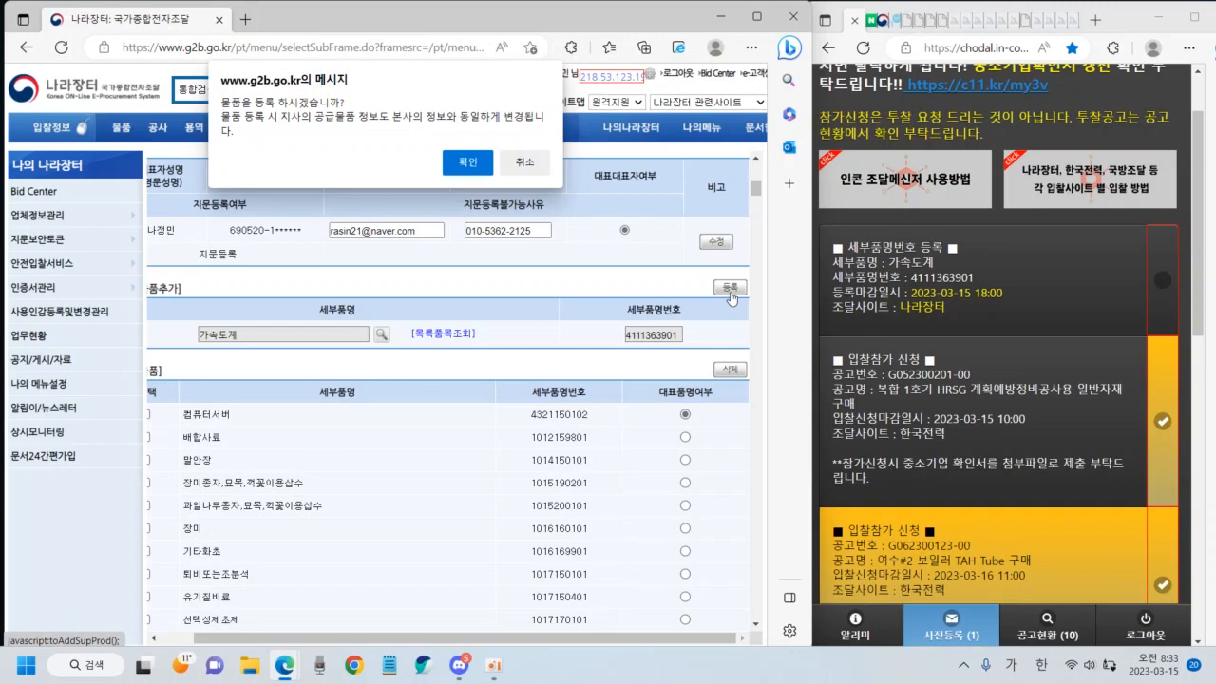
click(472, 168)
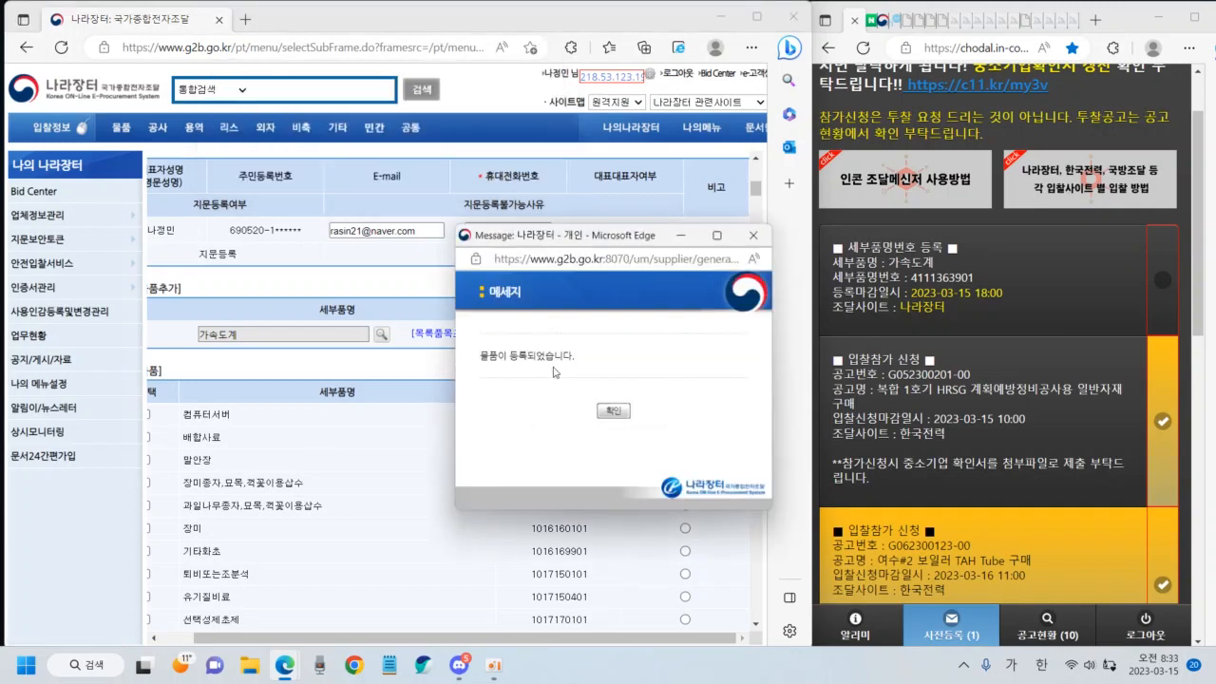
click(614, 412)
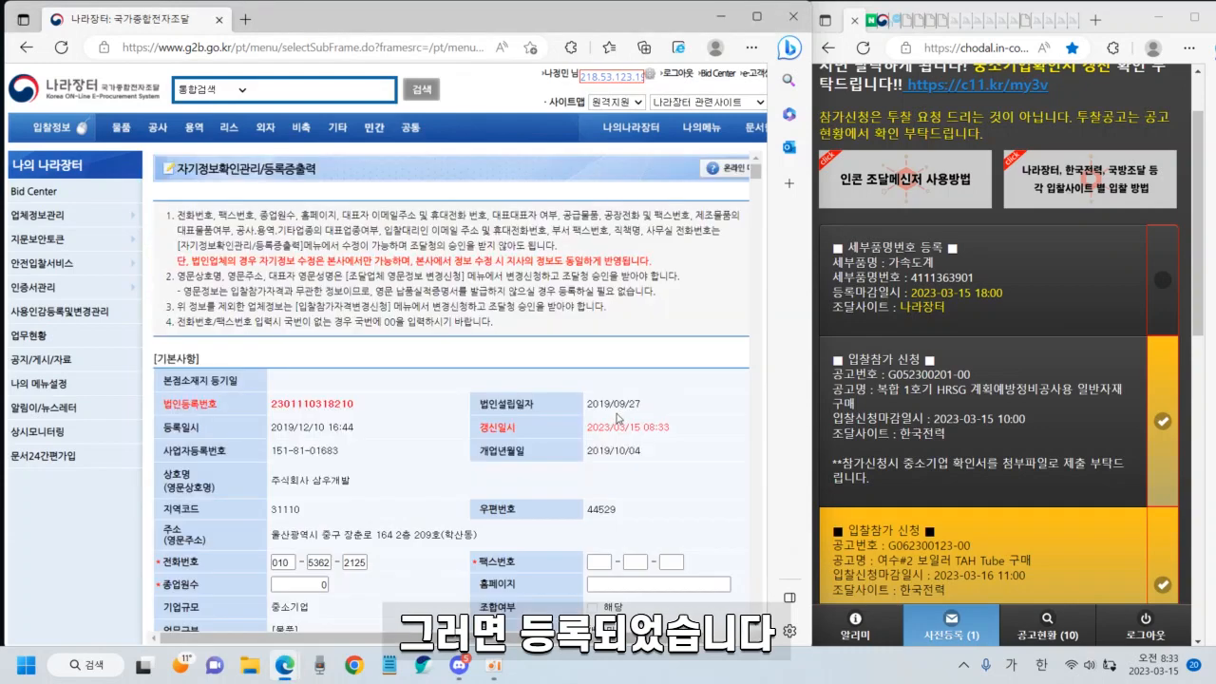
- Mark the 가속도계 pre-registration entry as completed in the Incon messenger and review the remaining entries in the list
click(1163, 285)
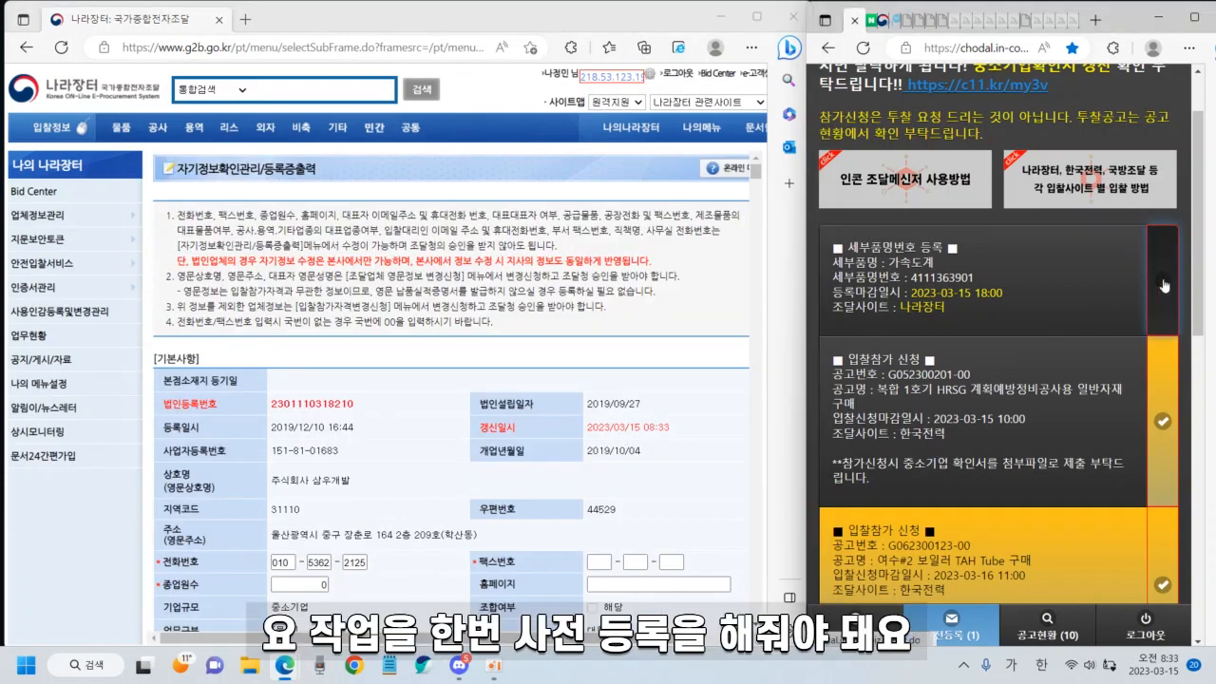
scroll(950, 347, down, 5)
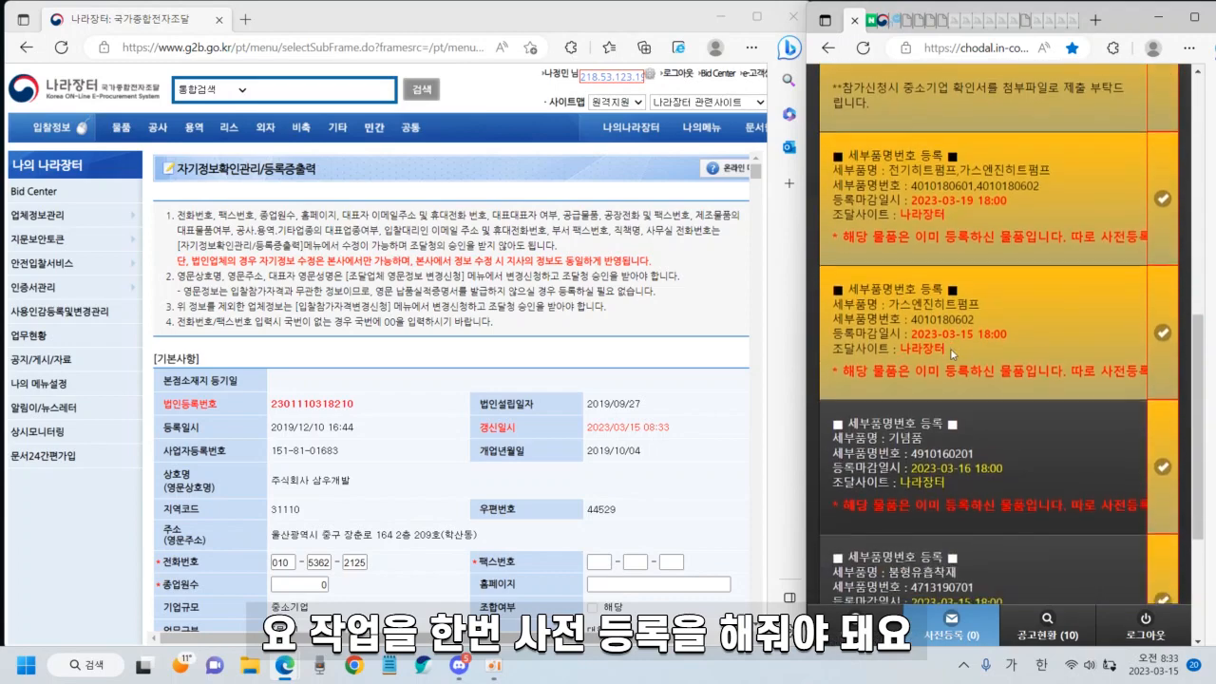
scroll(950, 348, down, 3)
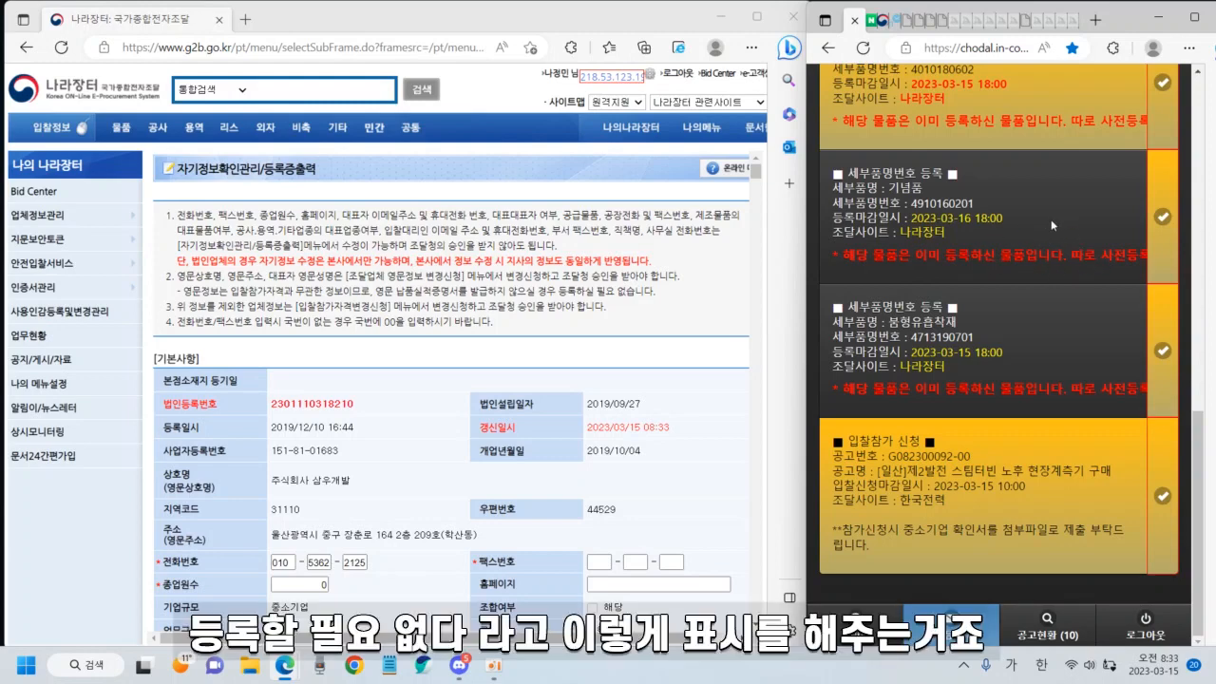
- Check the messenger's pre-registration list for outstanding items and open the 지진가속도계측기 구매 notice from 공고현황
scroll(1008, 295, up, 5)
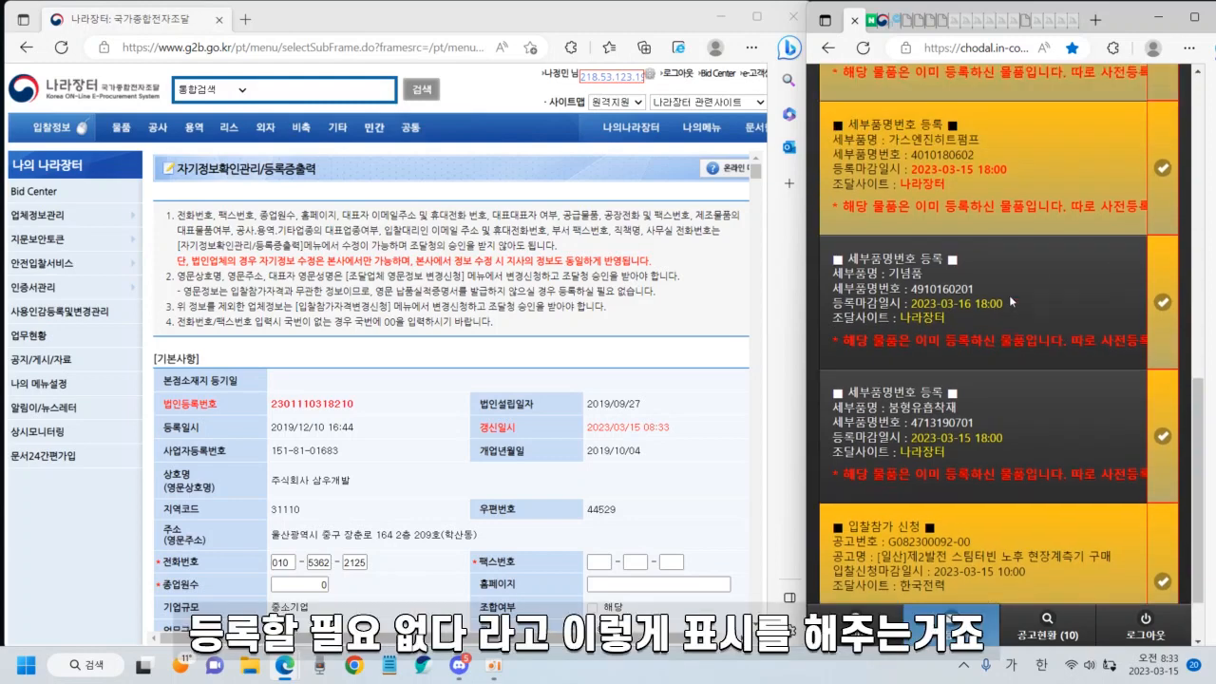
scroll(1015, 294, up, 3)
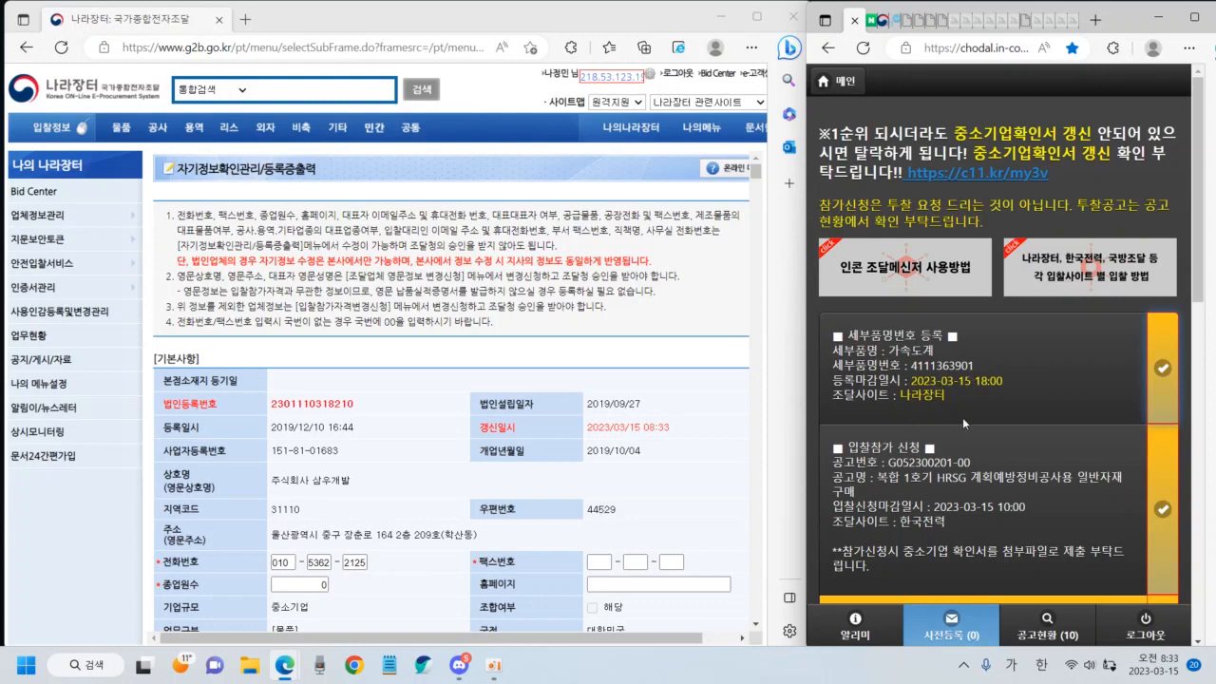
scroll(954, 399, down, 2)
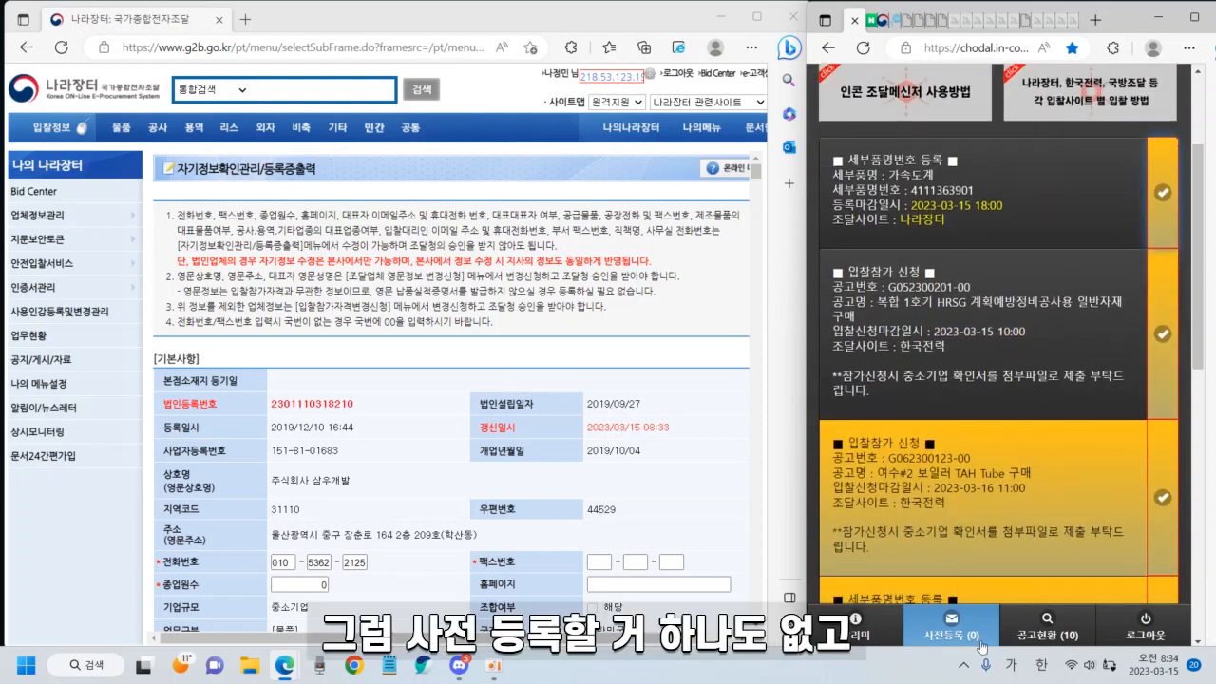
click(1047, 625)
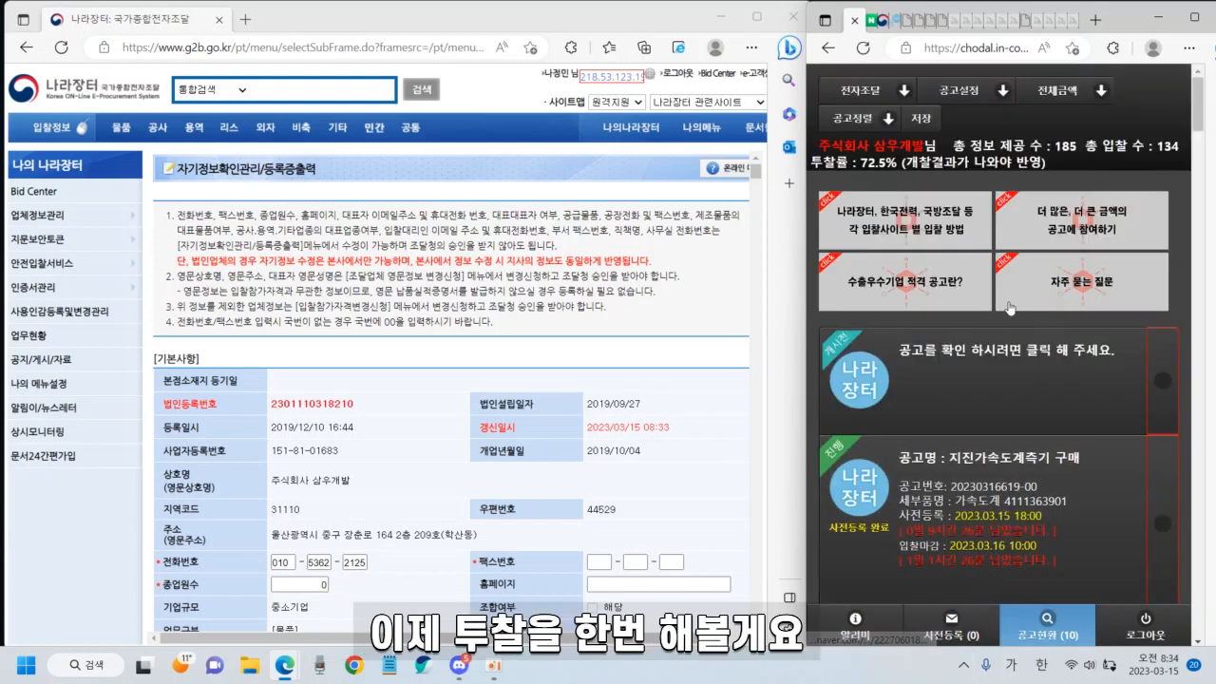
scroll(915, 321, down, 2)
scroll(915, 321, down, 1)
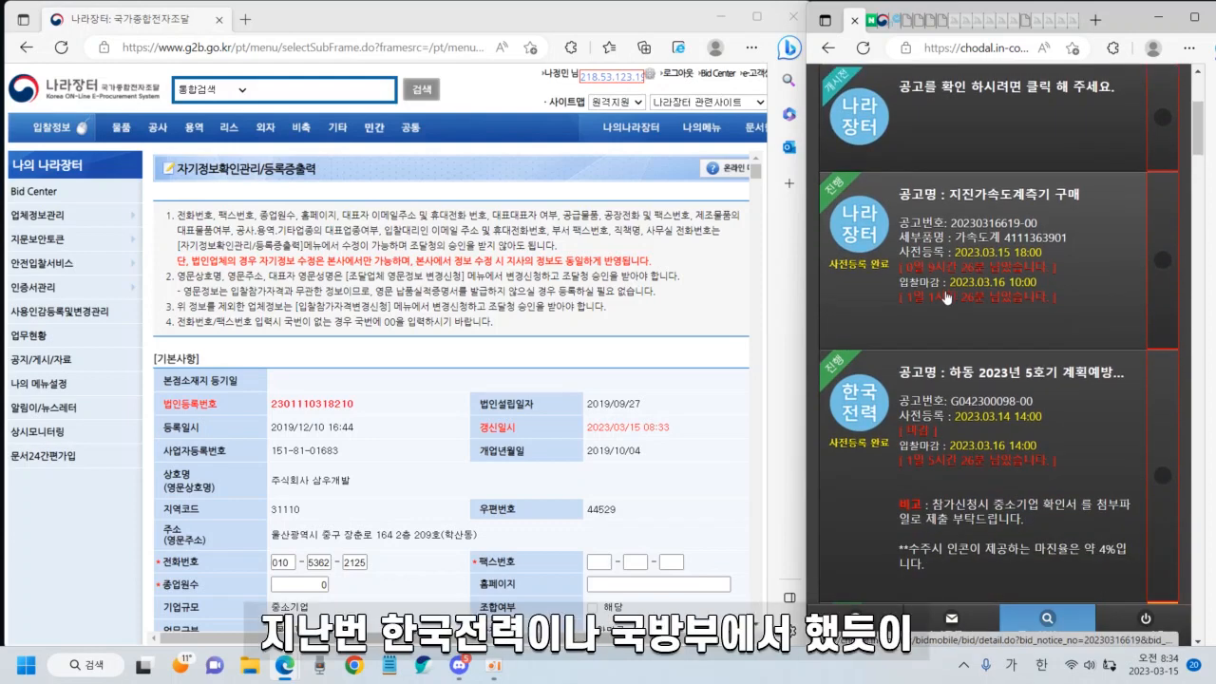
click(947, 280)
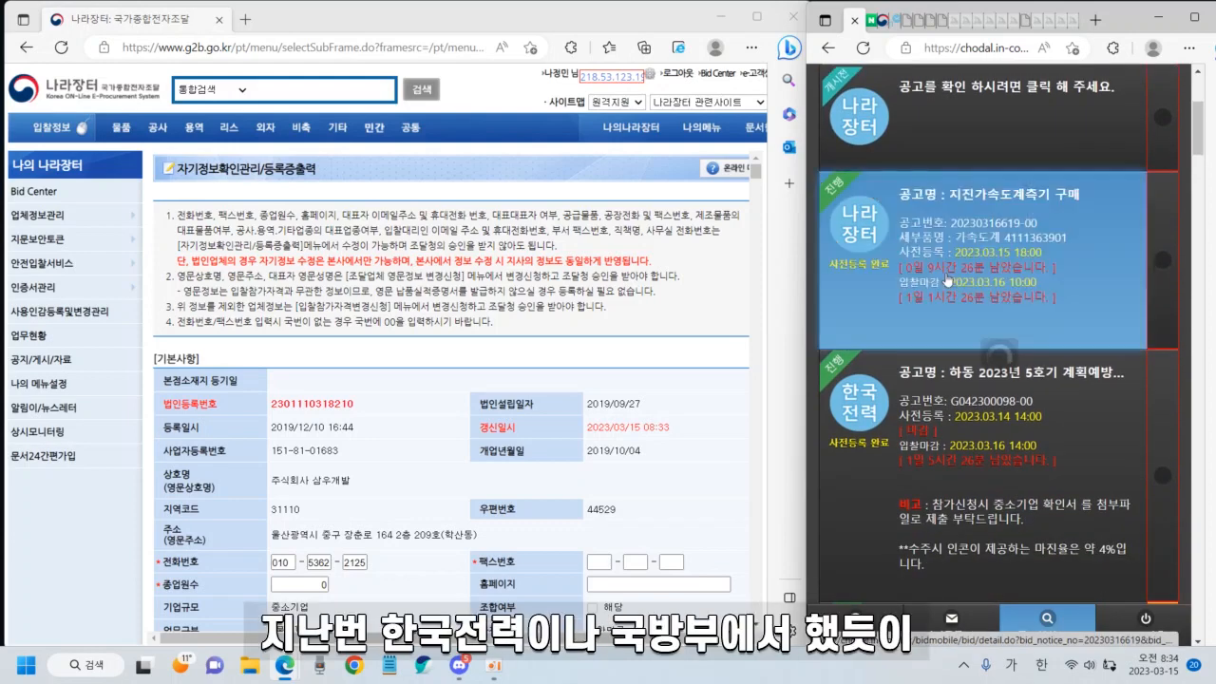
- Calculate a bid price for the 지진가속도계측기 구매 notice using the recommended range 100.0 ~ 100.4 and save it
scroll(947, 280, down, 5)
scroll(947, 281, down, 2)
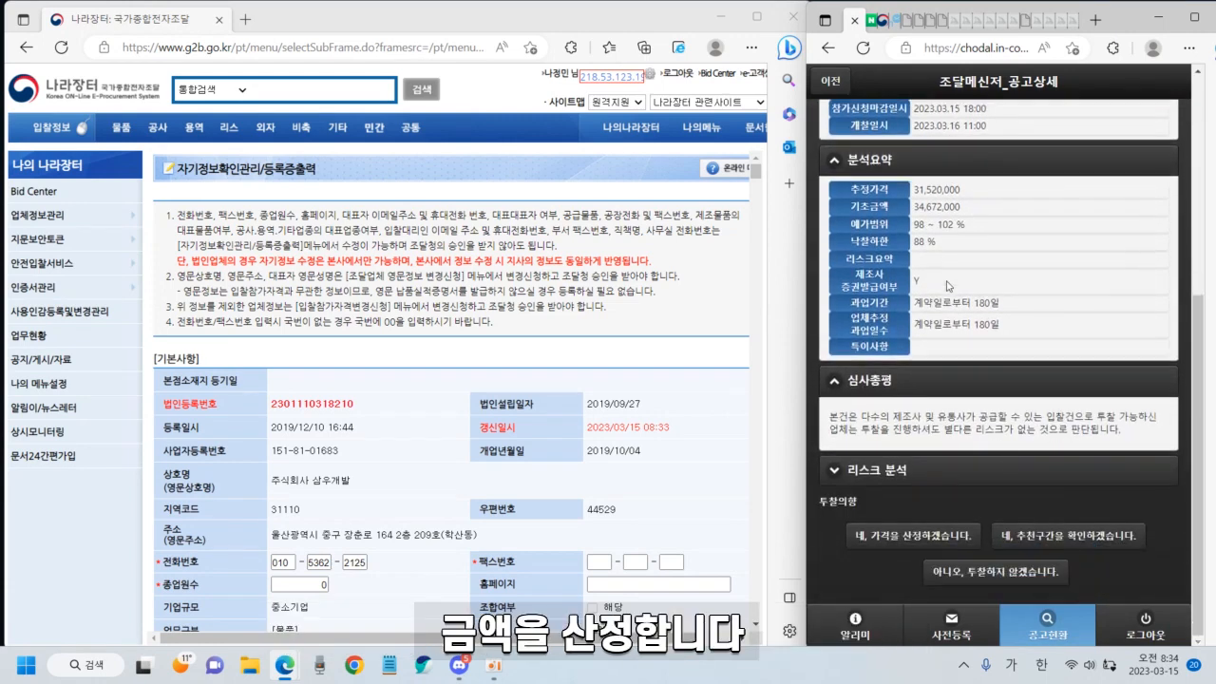
click(1056, 537)
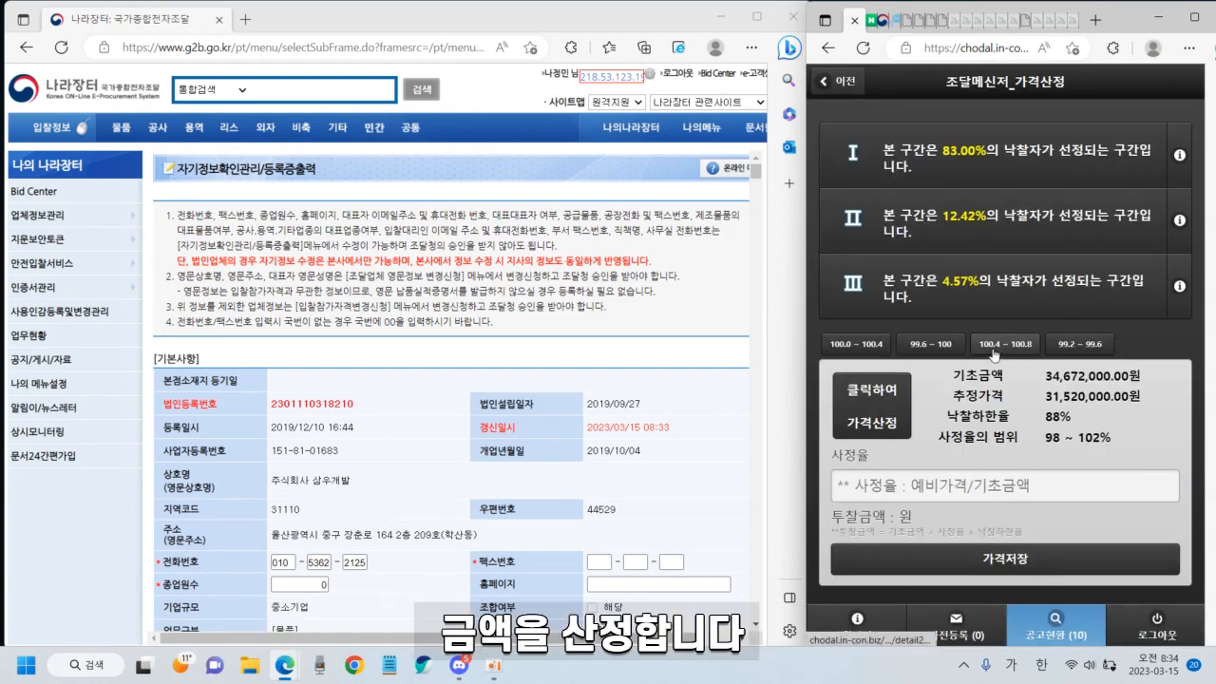
click(860, 346)
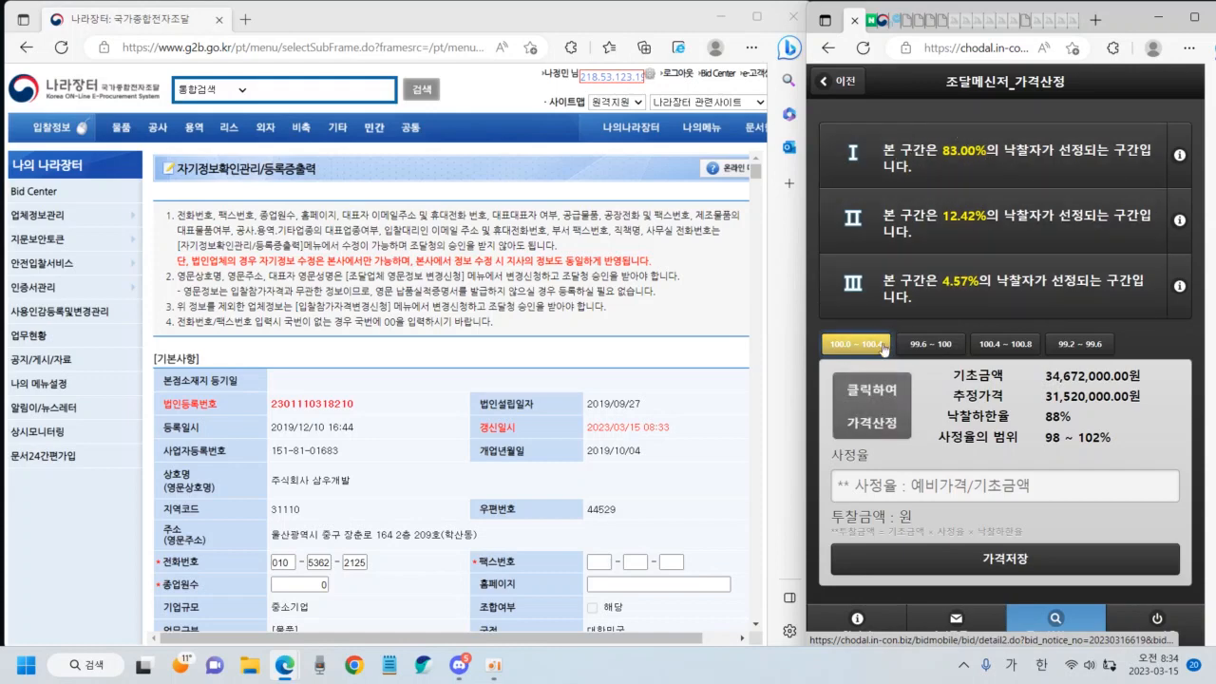
click(961, 347)
click(1079, 346)
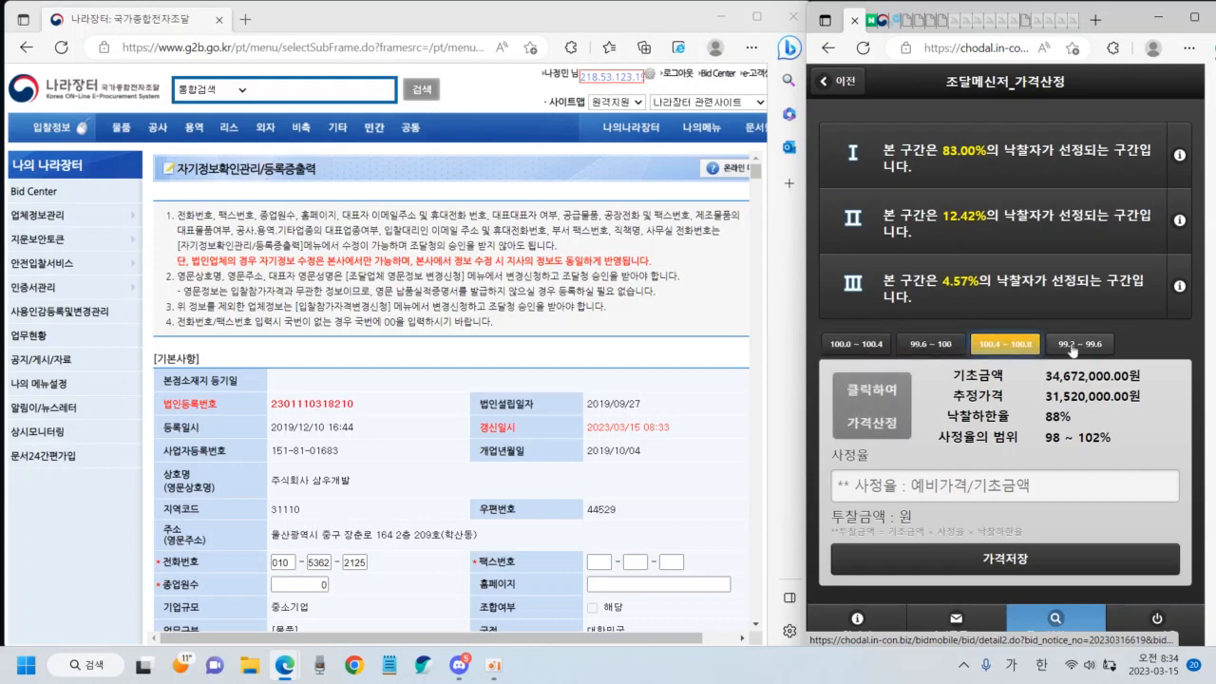
click(873, 348)
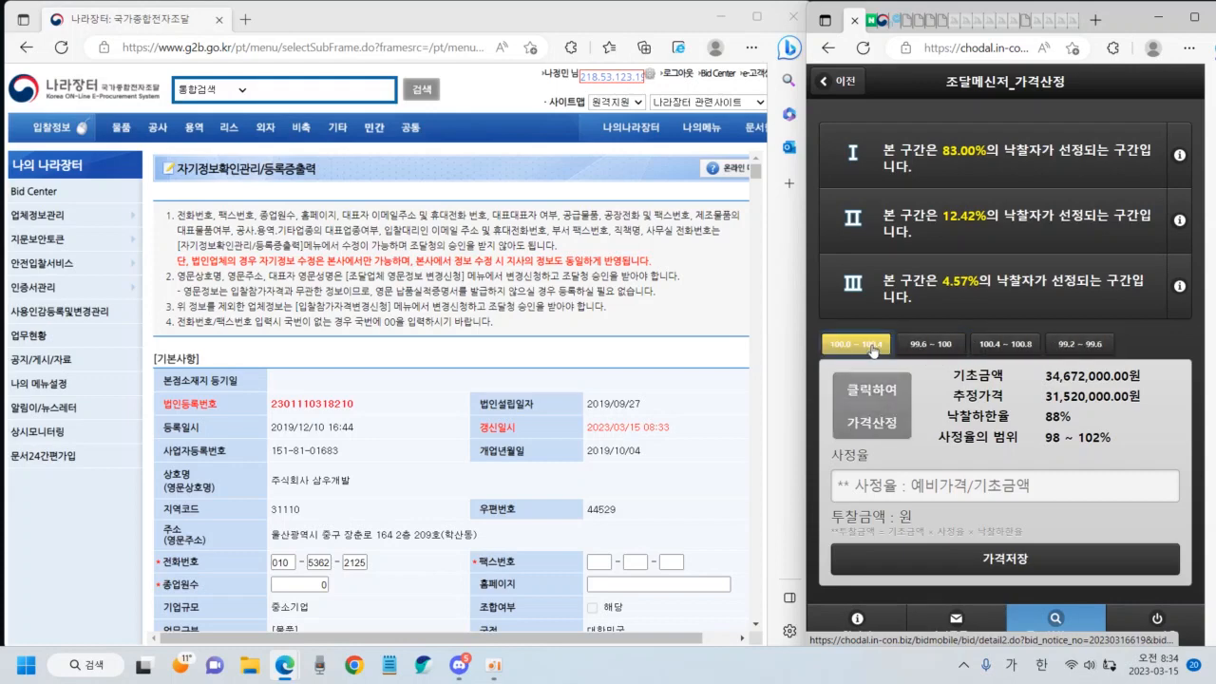
click(862, 408)
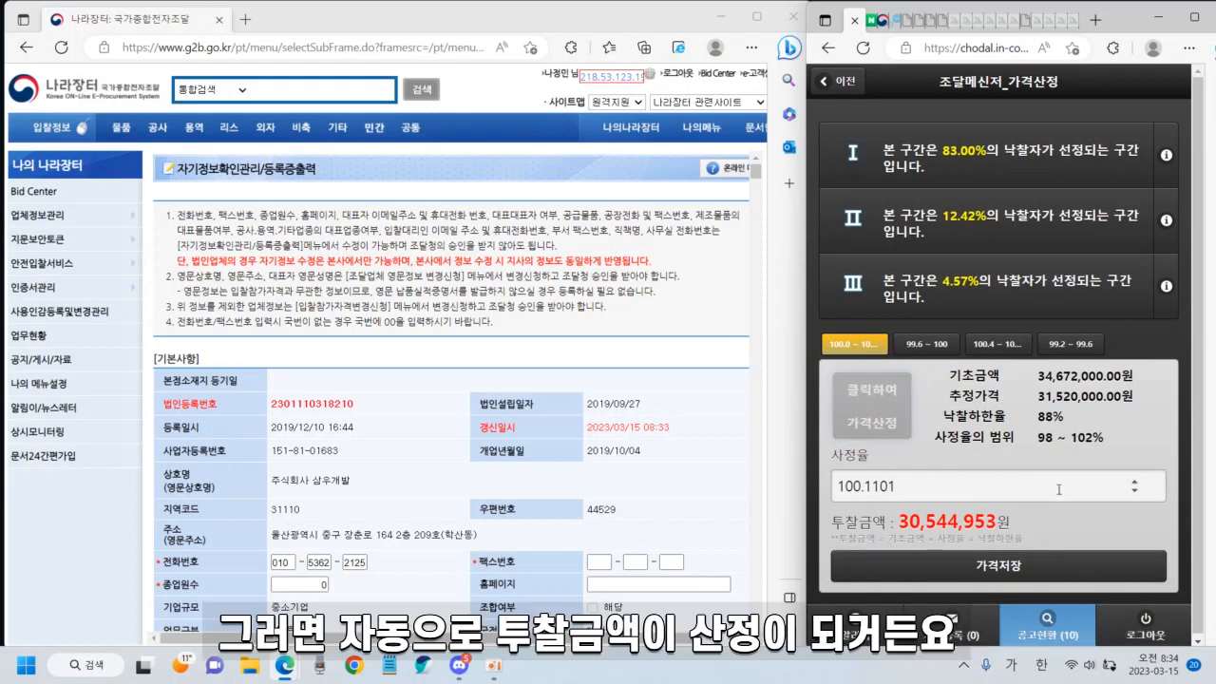
click(1003, 566)
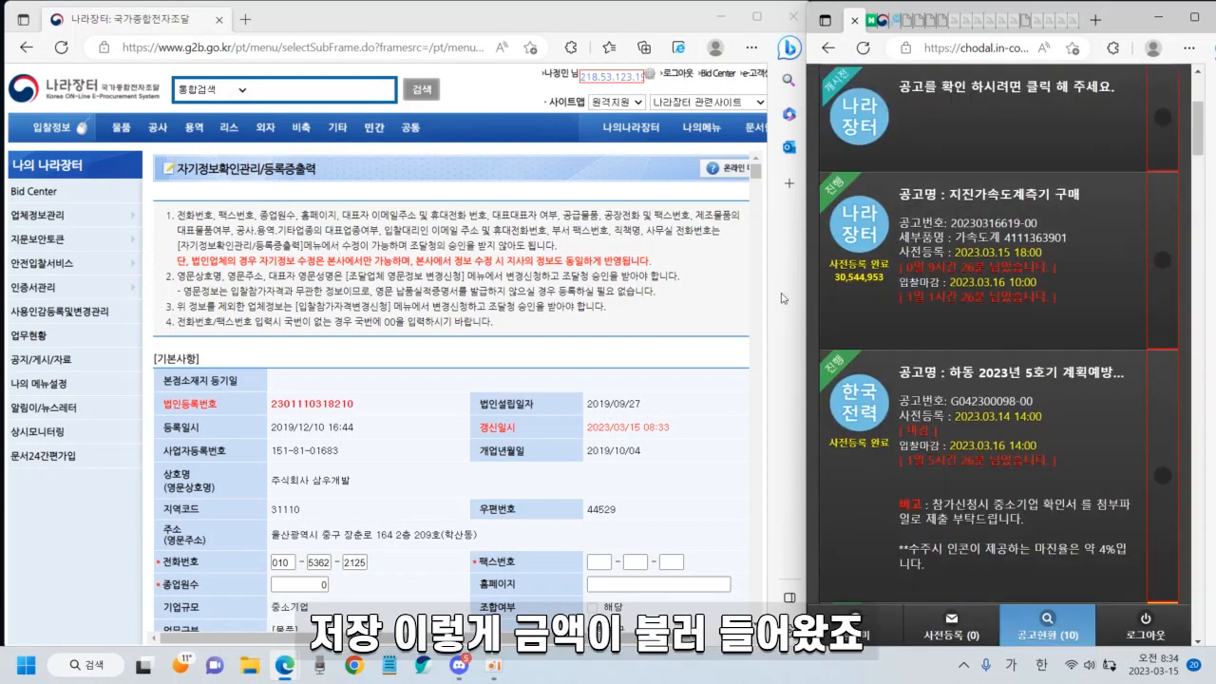
- Open the 김포공항 1분기 자재(기술단) 구매 notice, calculate its bid price in the 100.0 ~ 100.4 range and save it
scroll(987, 285, down, 6)
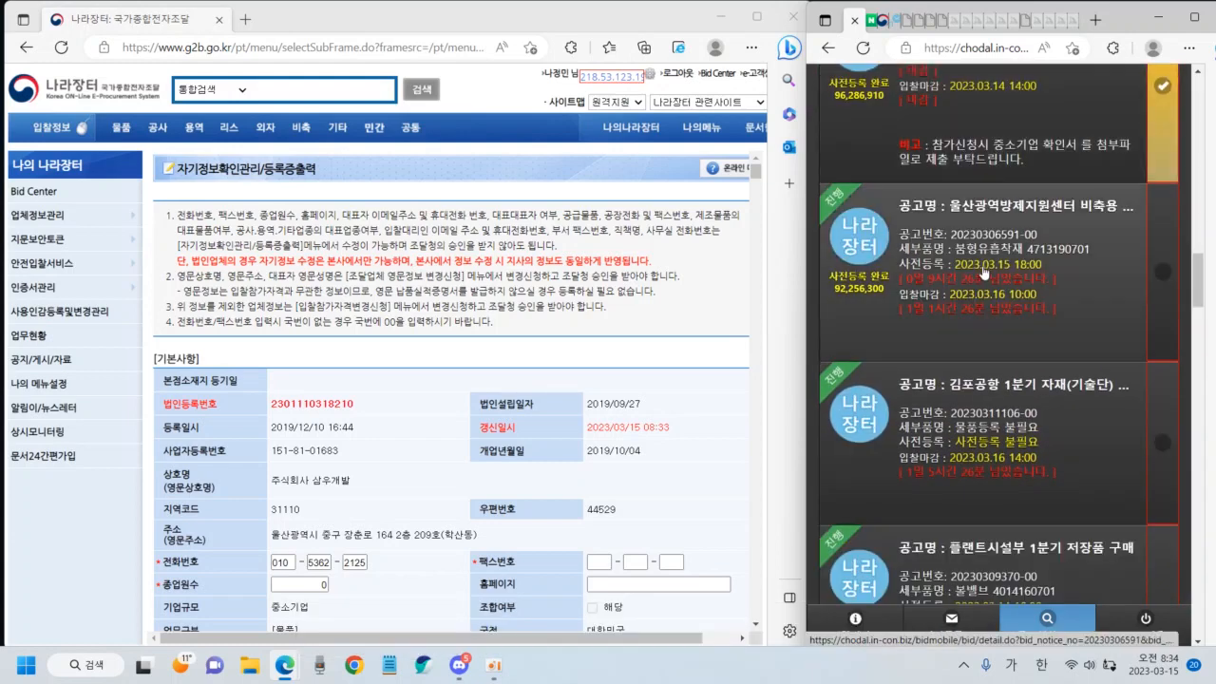
scroll(1012, 268, down, 1)
scroll(1019, 267, down, 2)
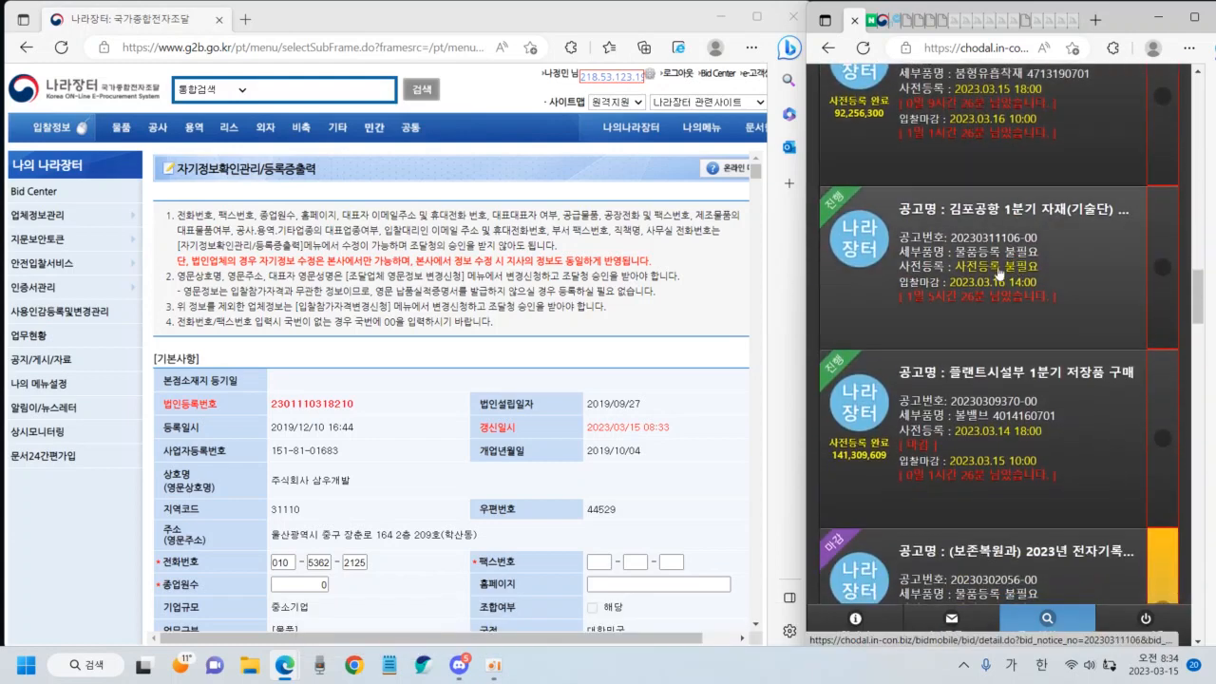
click(952, 275)
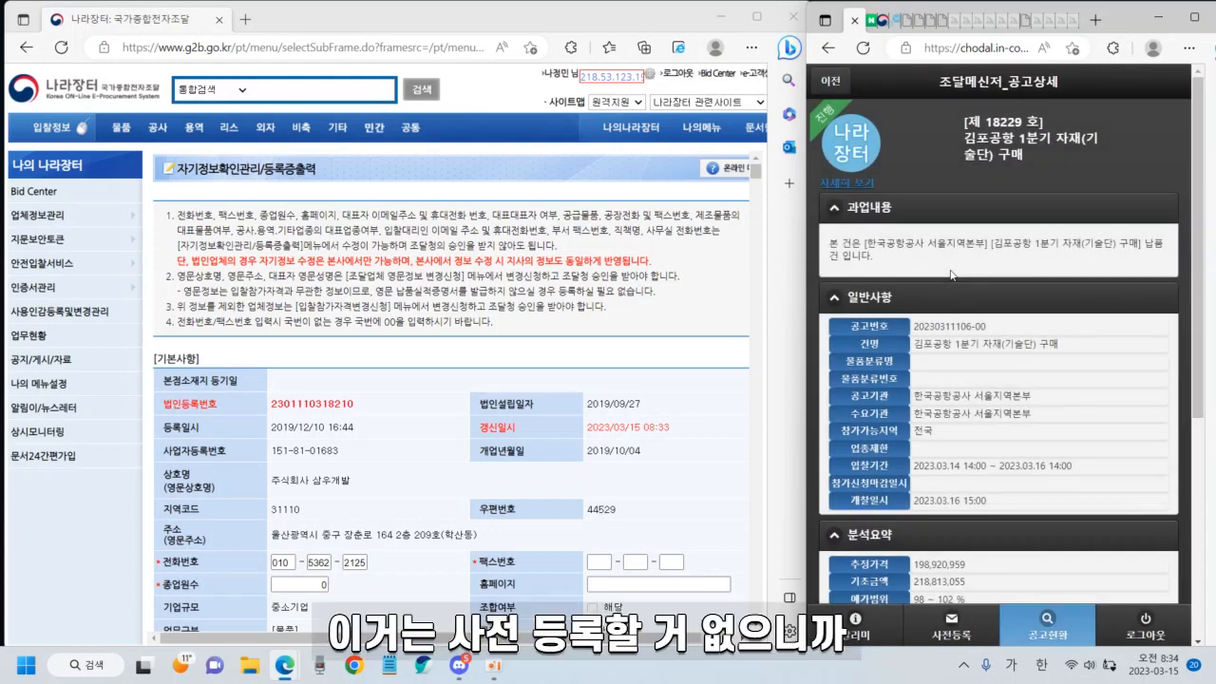
scroll(951, 275, down, 4)
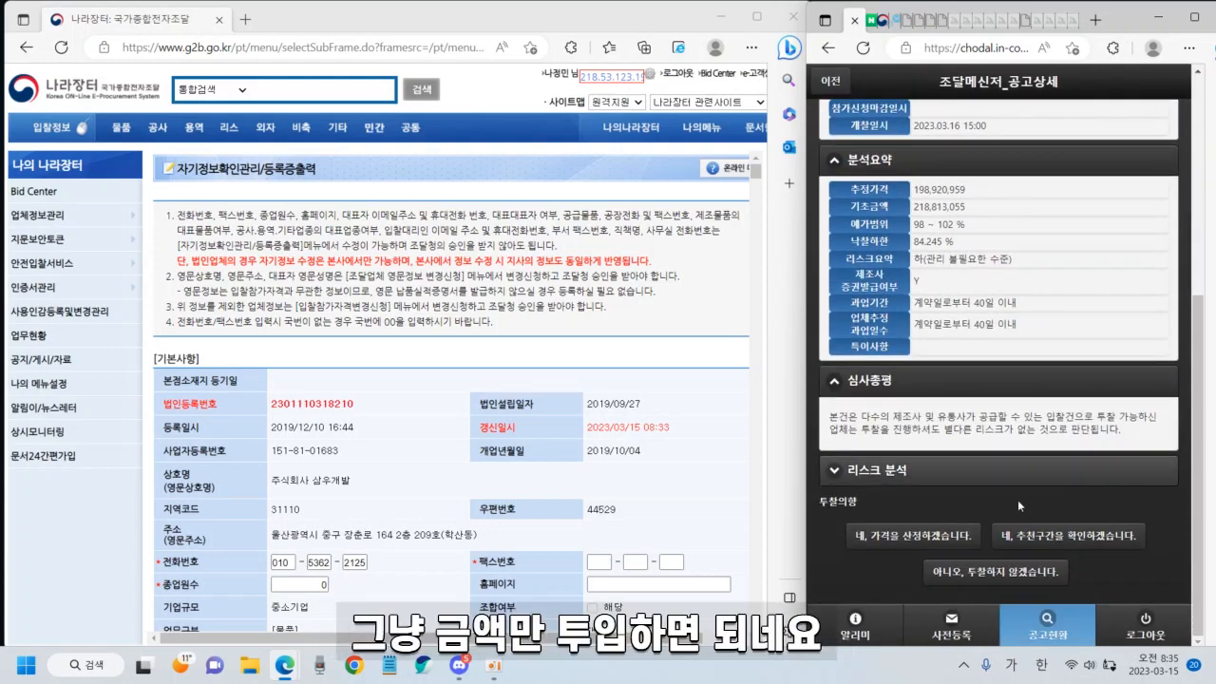
click(1078, 541)
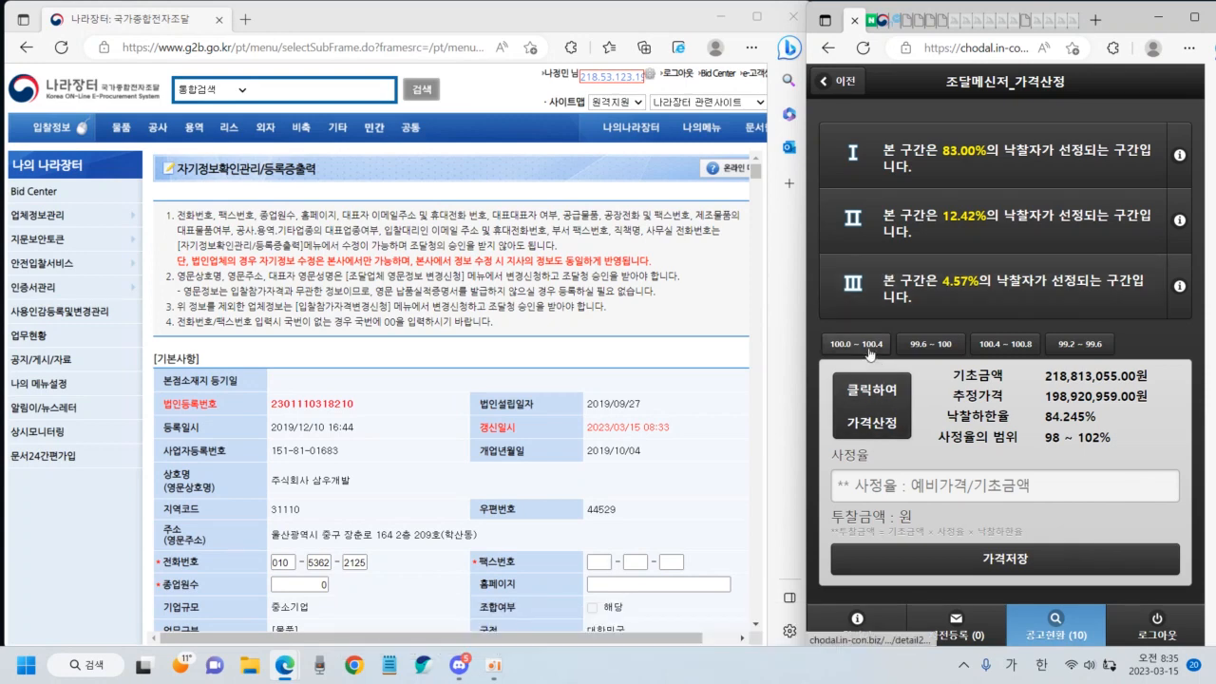
click(869, 395)
click(997, 570)
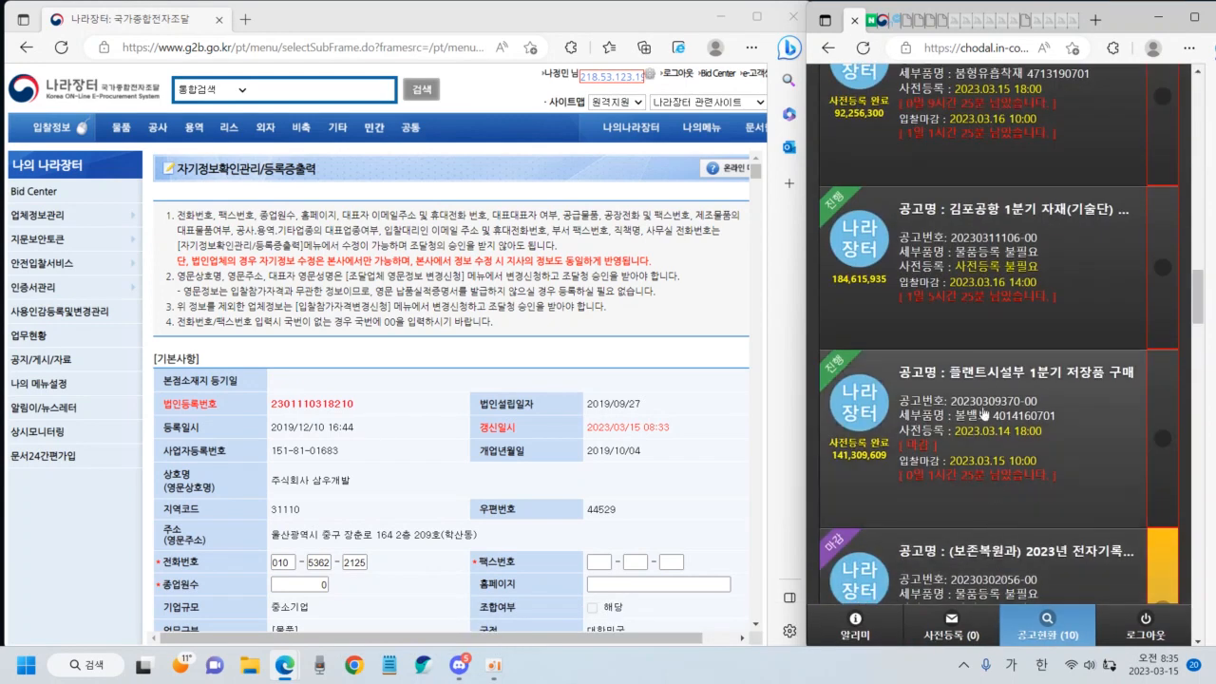
- Review the remaining notices in the 공고현황 list for saved prices and bid deadlines, ending at the 지진가속도계측기 구매 notice
scroll(988, 380, down, 2)
scroll(962, 340, down, 2)
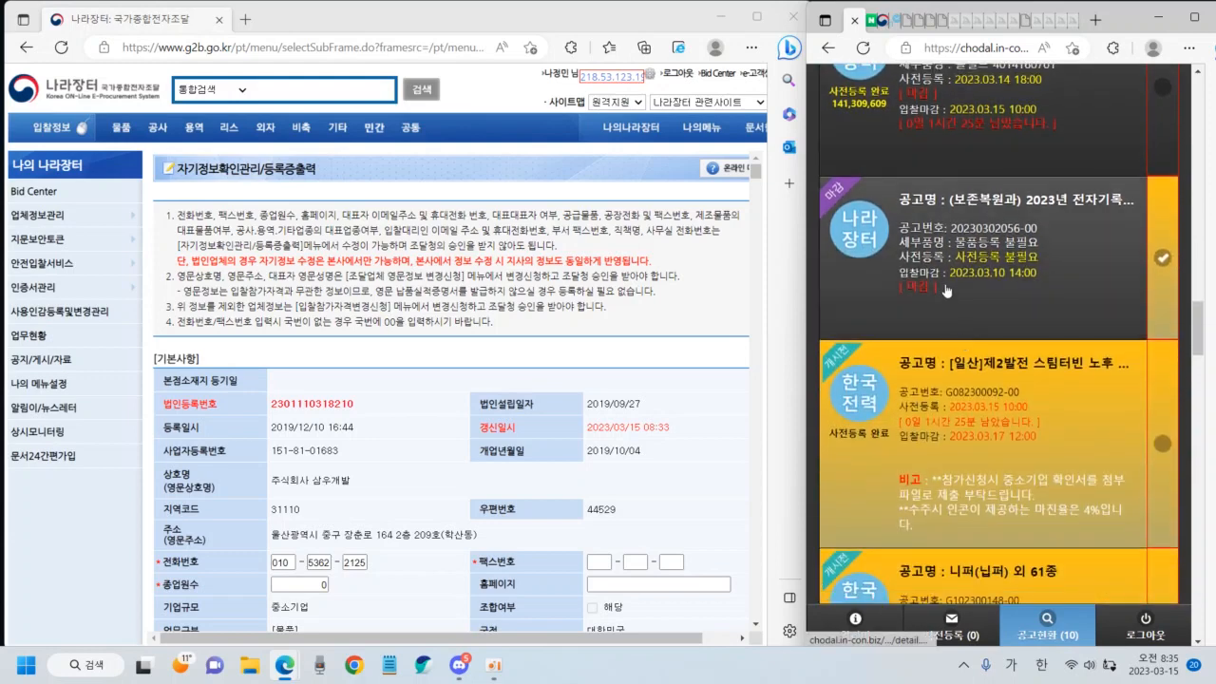
scroll(945, 282, down, 8)
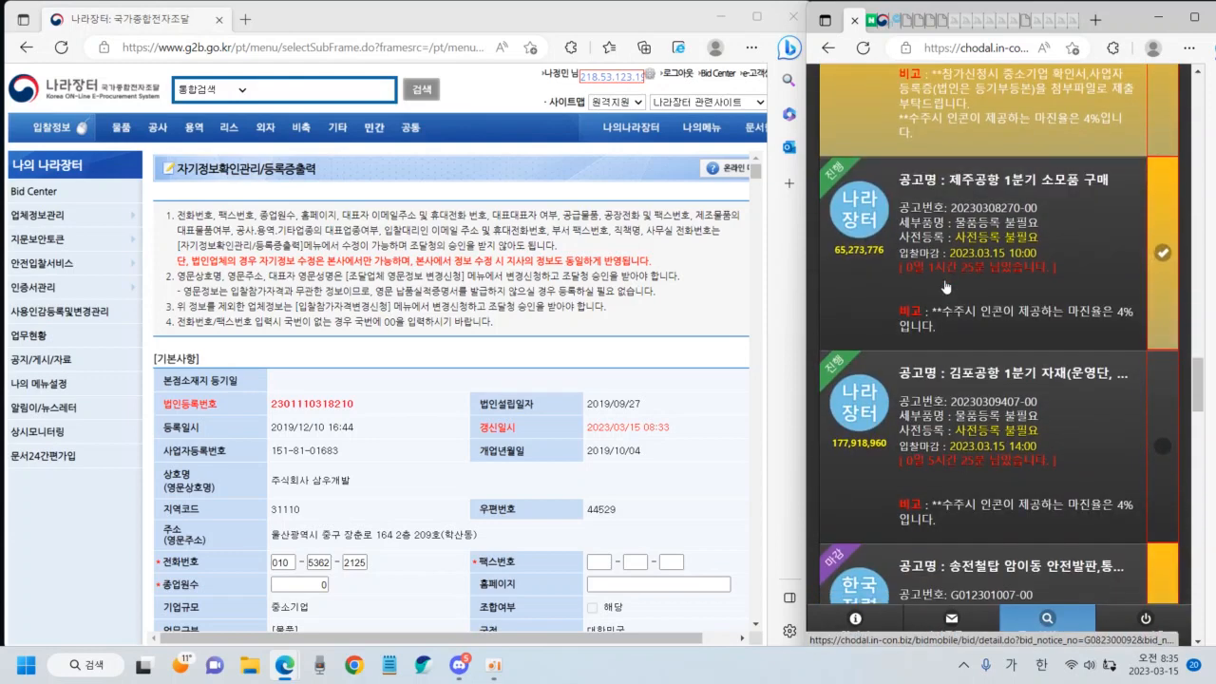
scroll(945, 286, up, 3)
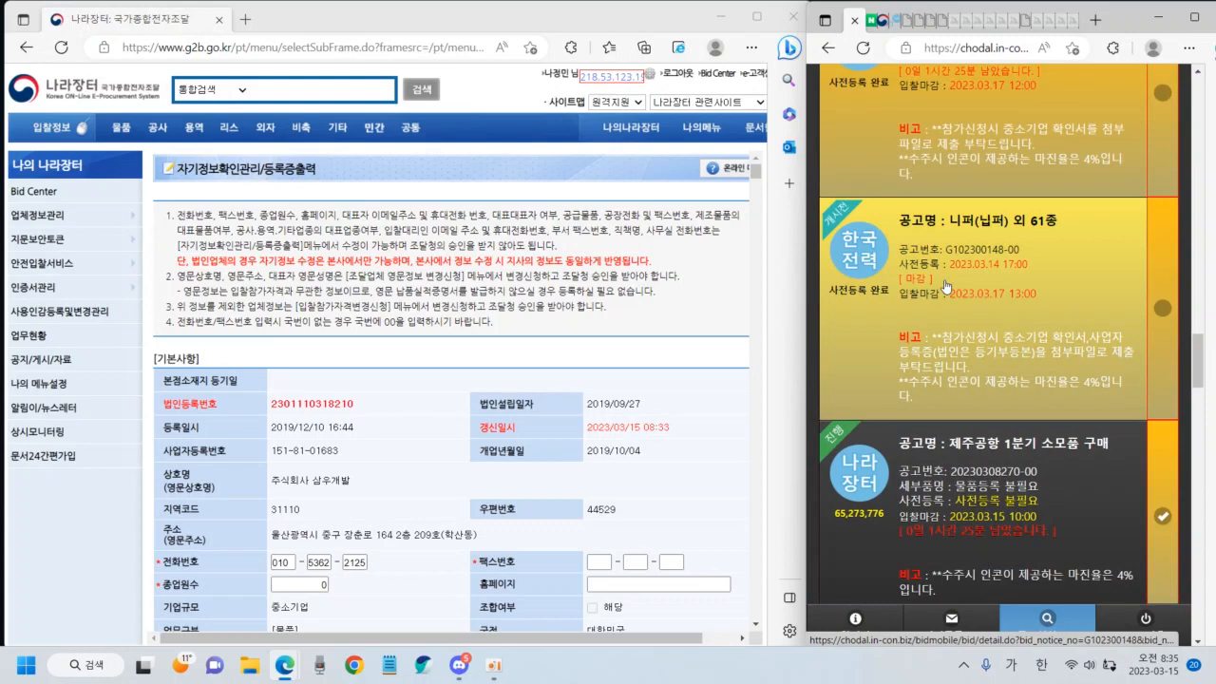
scroll(945, 286, up, 2)
scroll(945, 286, down, 5)
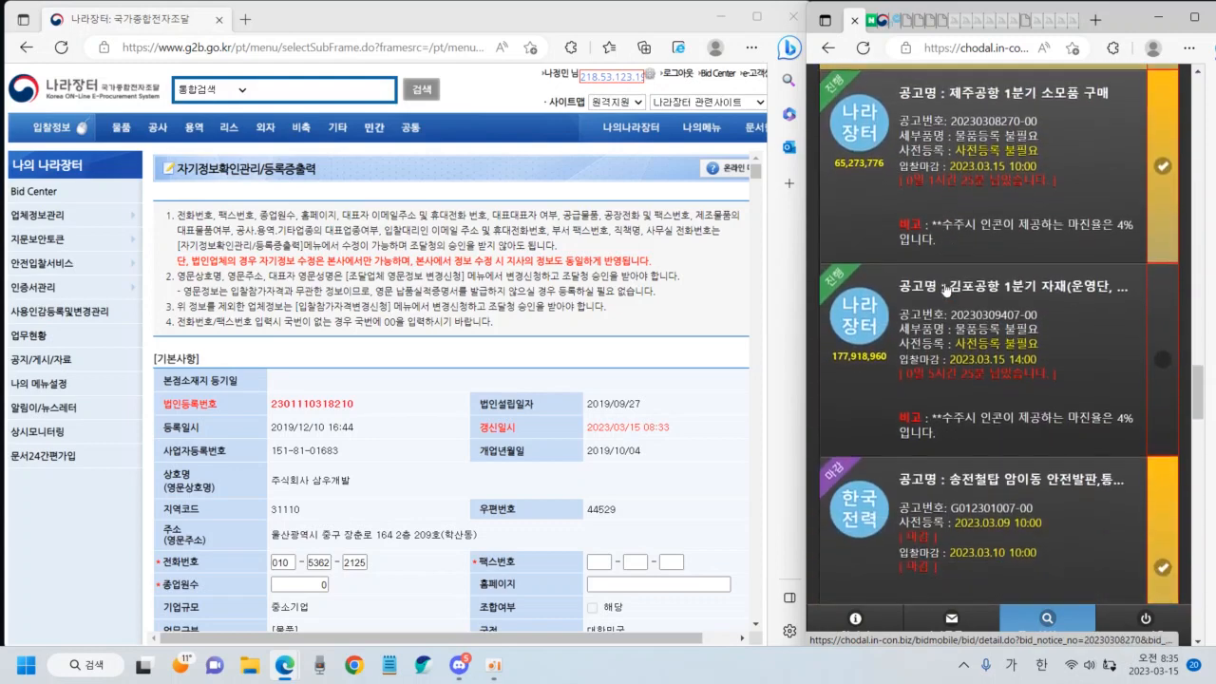
scroll(945, 289, up, 1)
scroll(940, 294, down, 1)
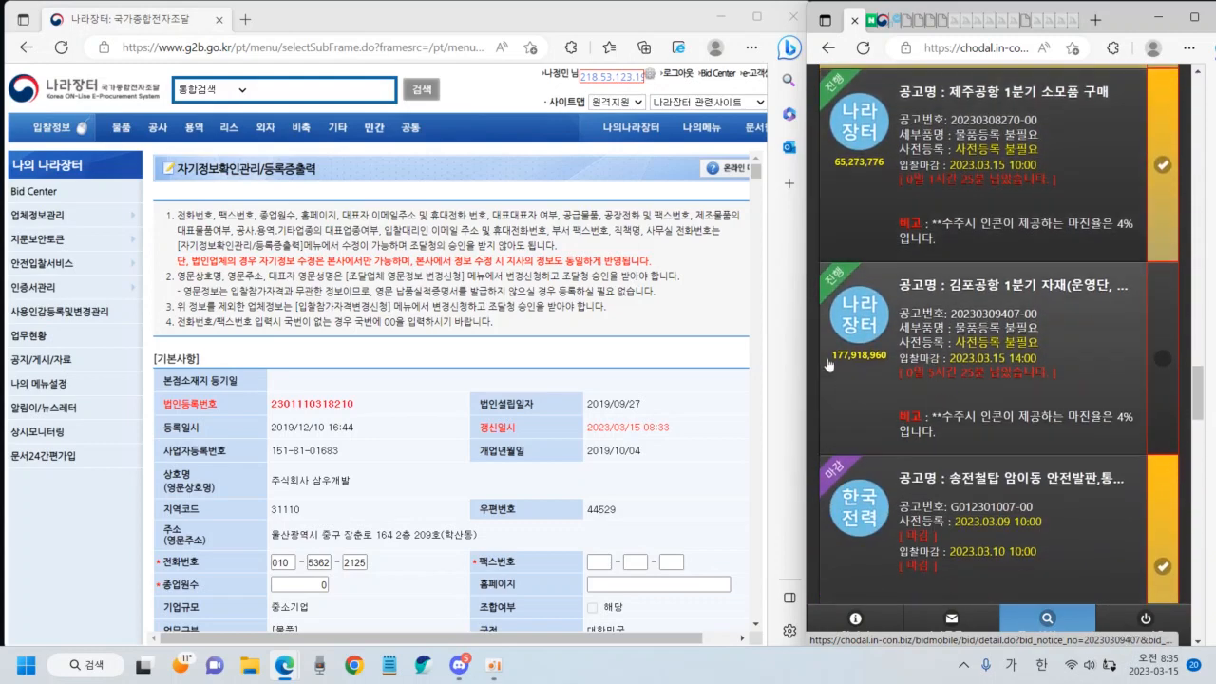
scroll(958, 325, down, 6)
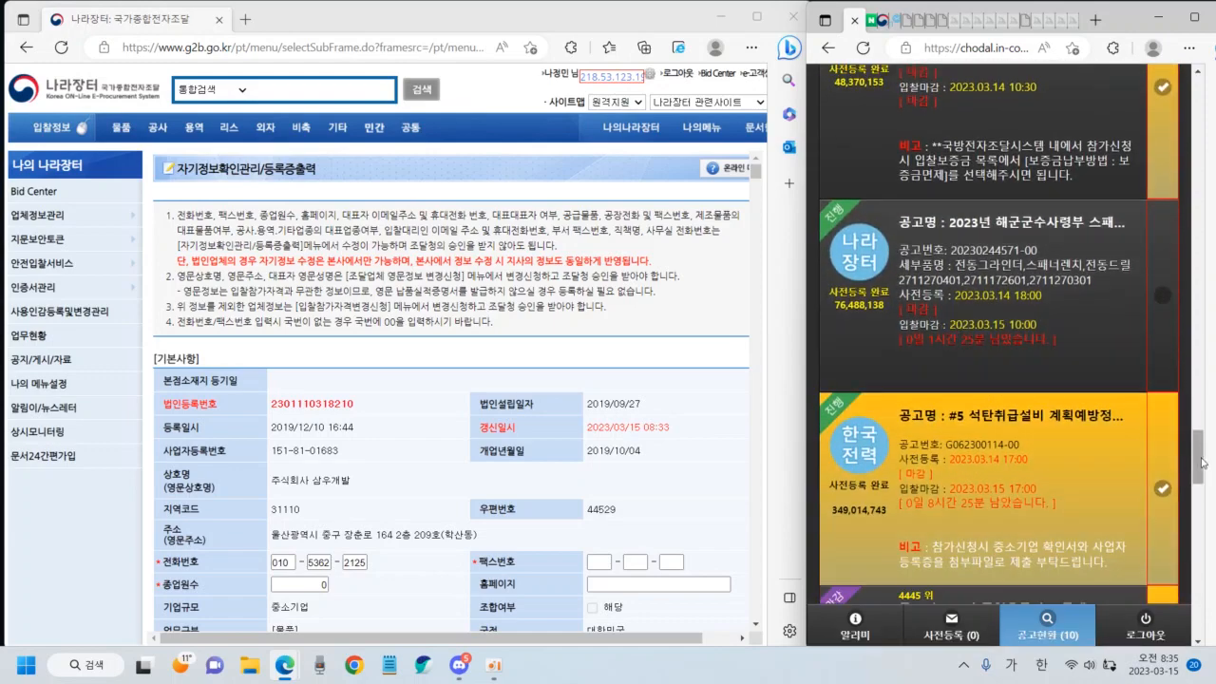
drag(1200, 471, 1180, 103)
scroll(1024, 439, down, 3)
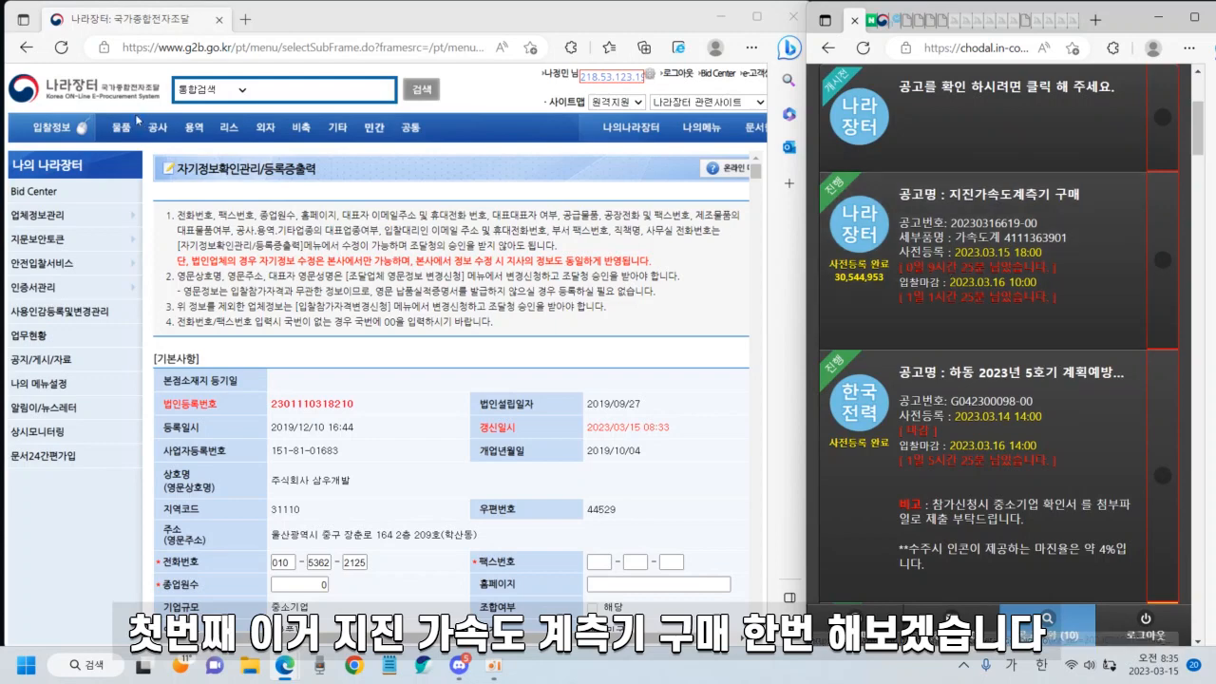
click(73, 98)
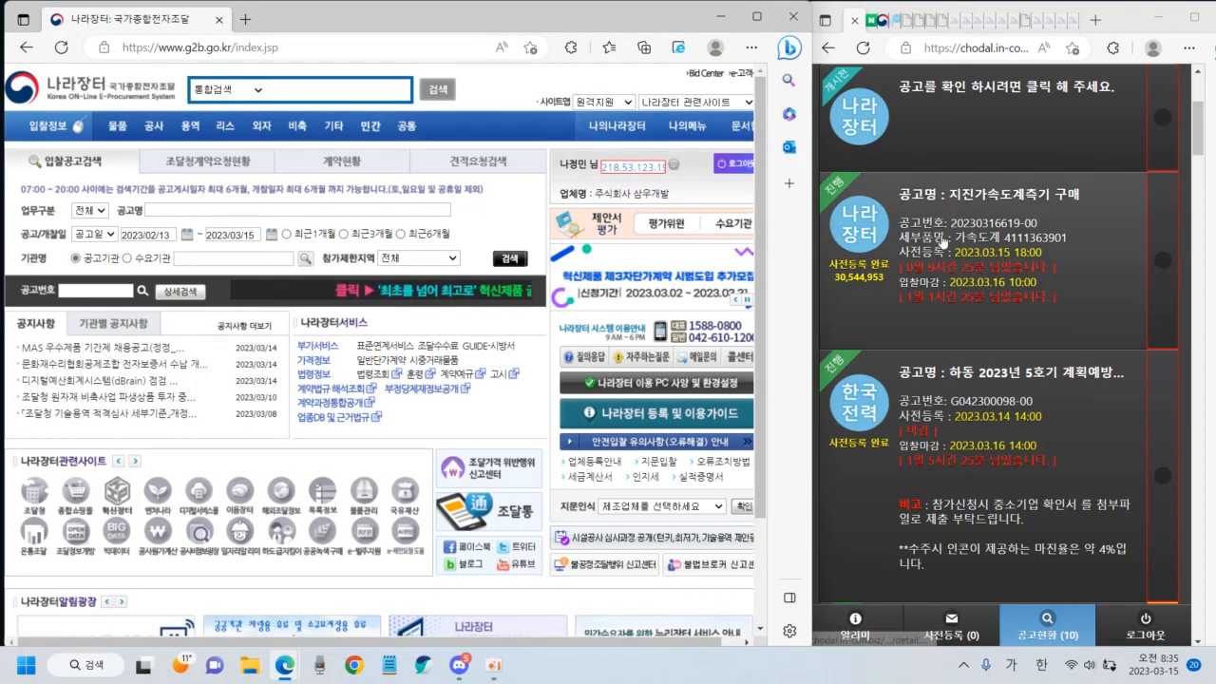
click(95, 288)
text(2)
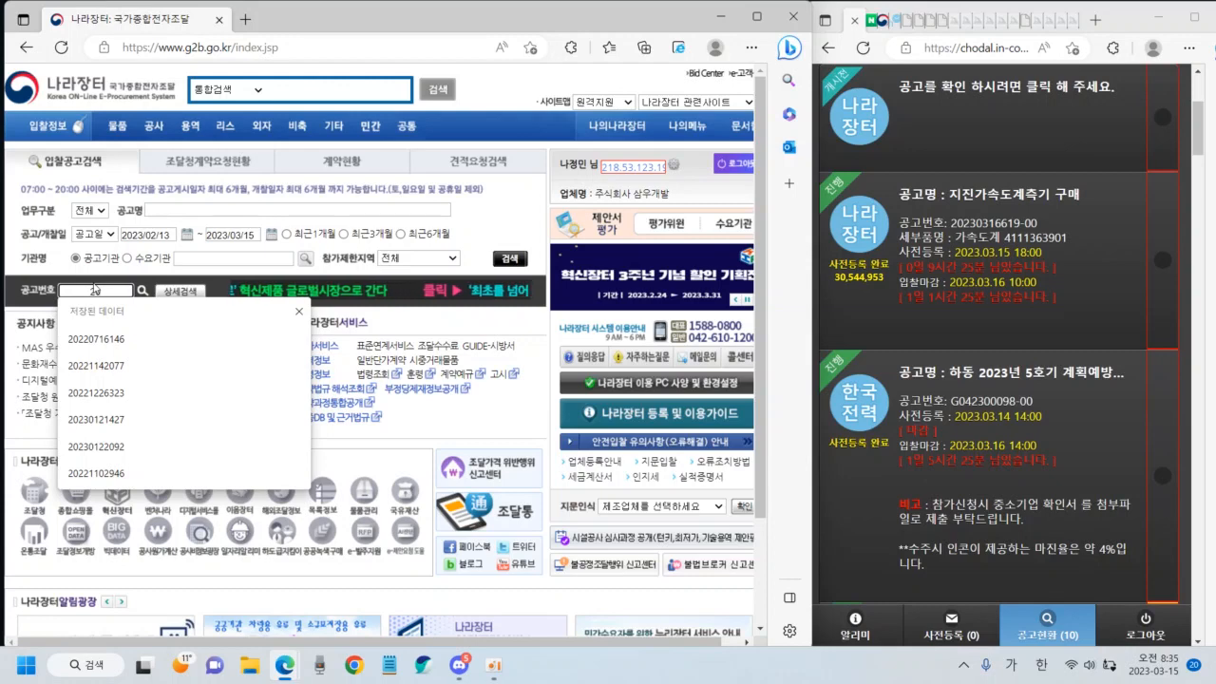
text(023)
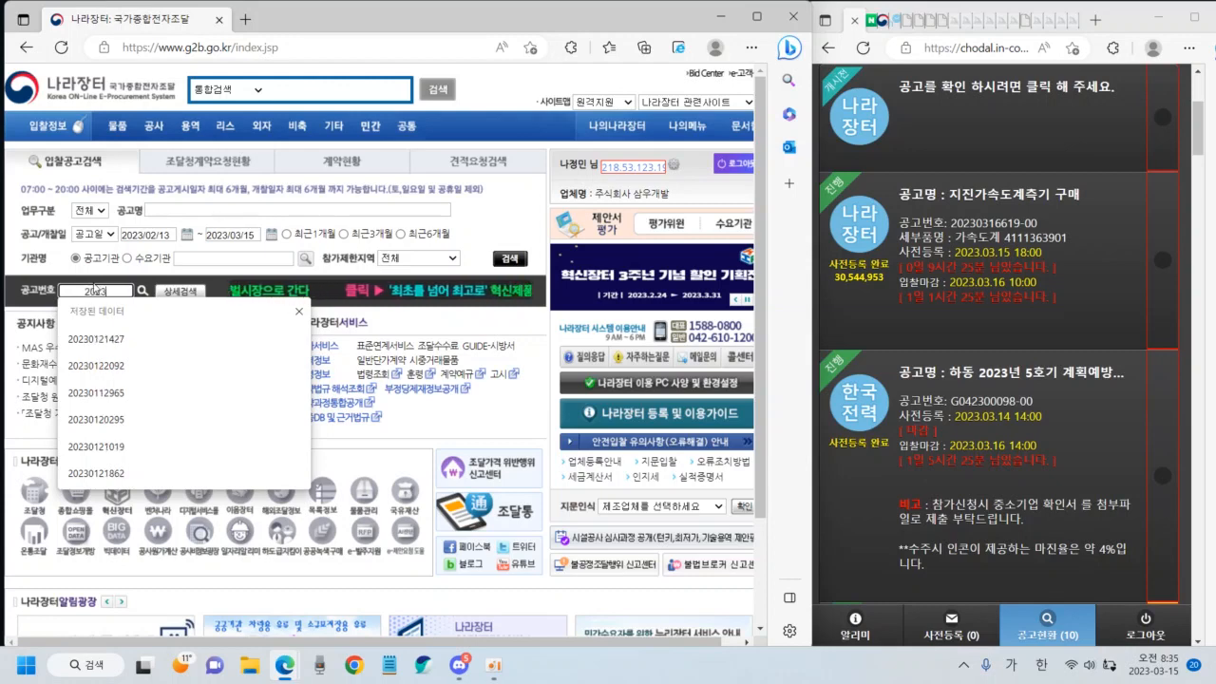
text(031)
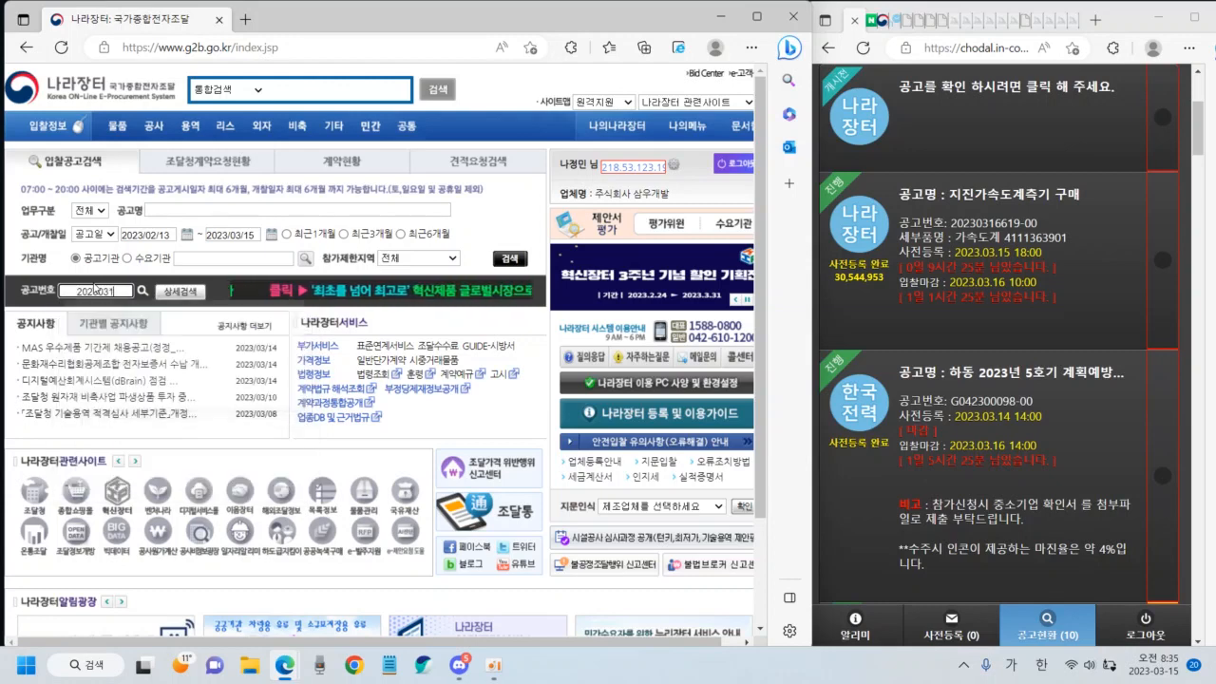
text(6619)
key(Return)
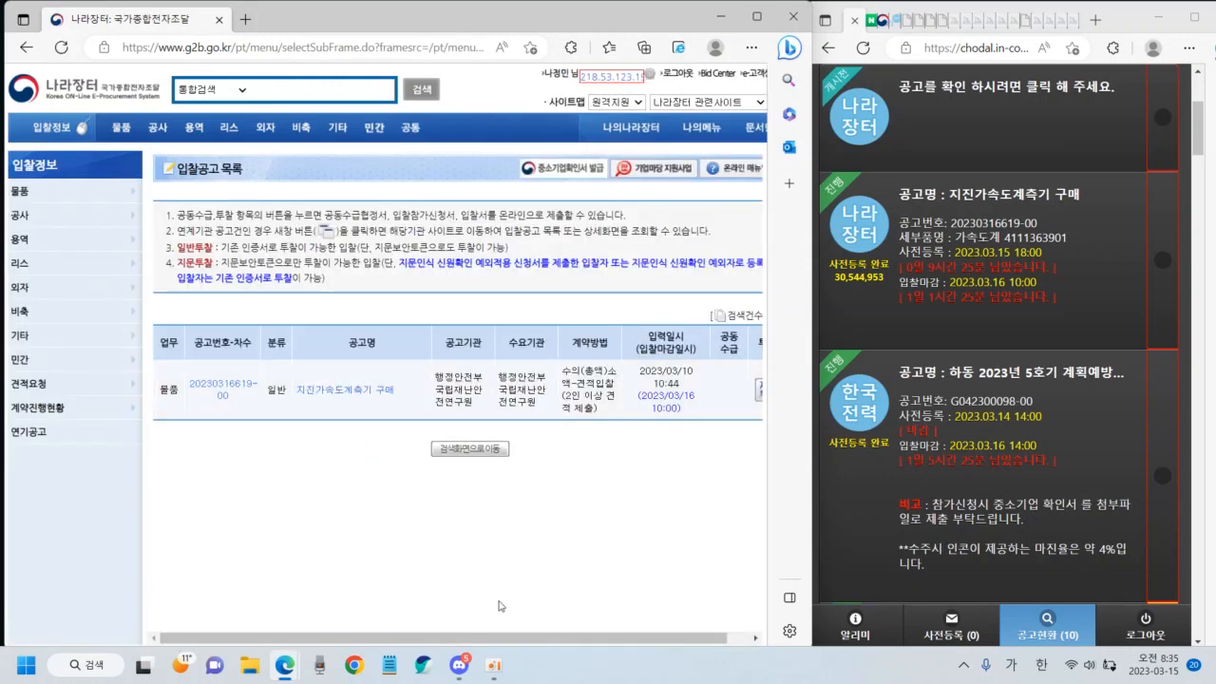
- Start 지문투찰 for the 지진가속도계측기 구매 notice, choose classification 1-투찰 and go through the 투찰 공지사항 to its consent items
click(743, 639)
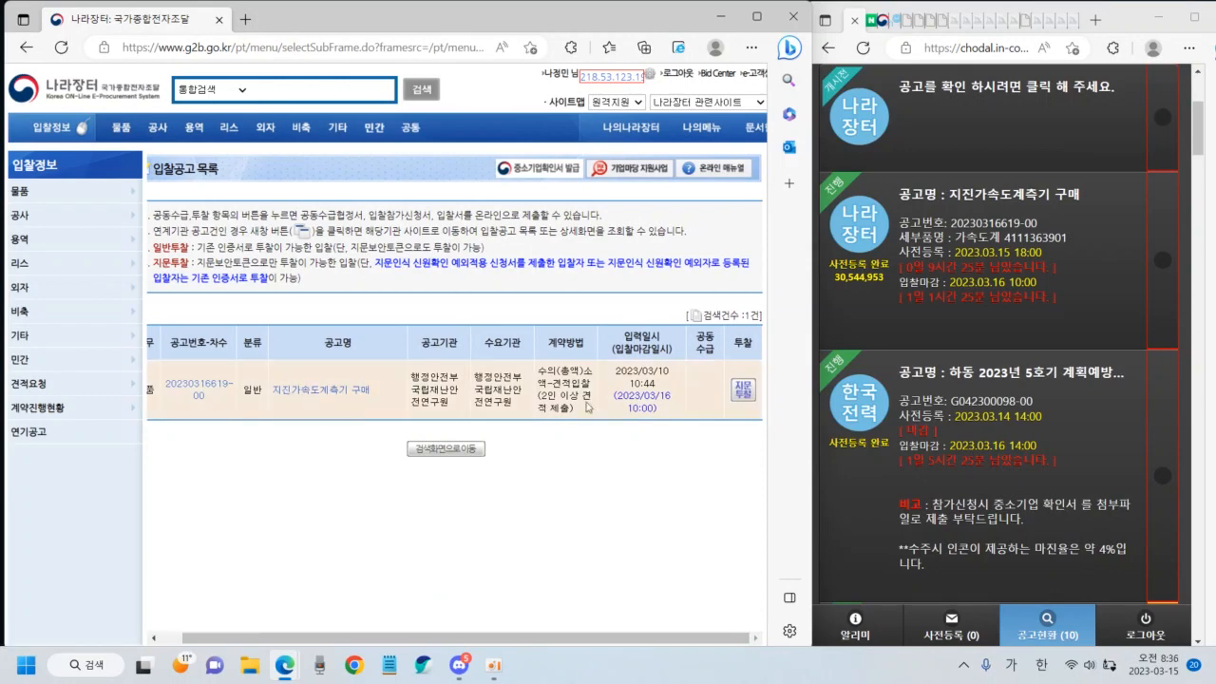
click(742, 392)
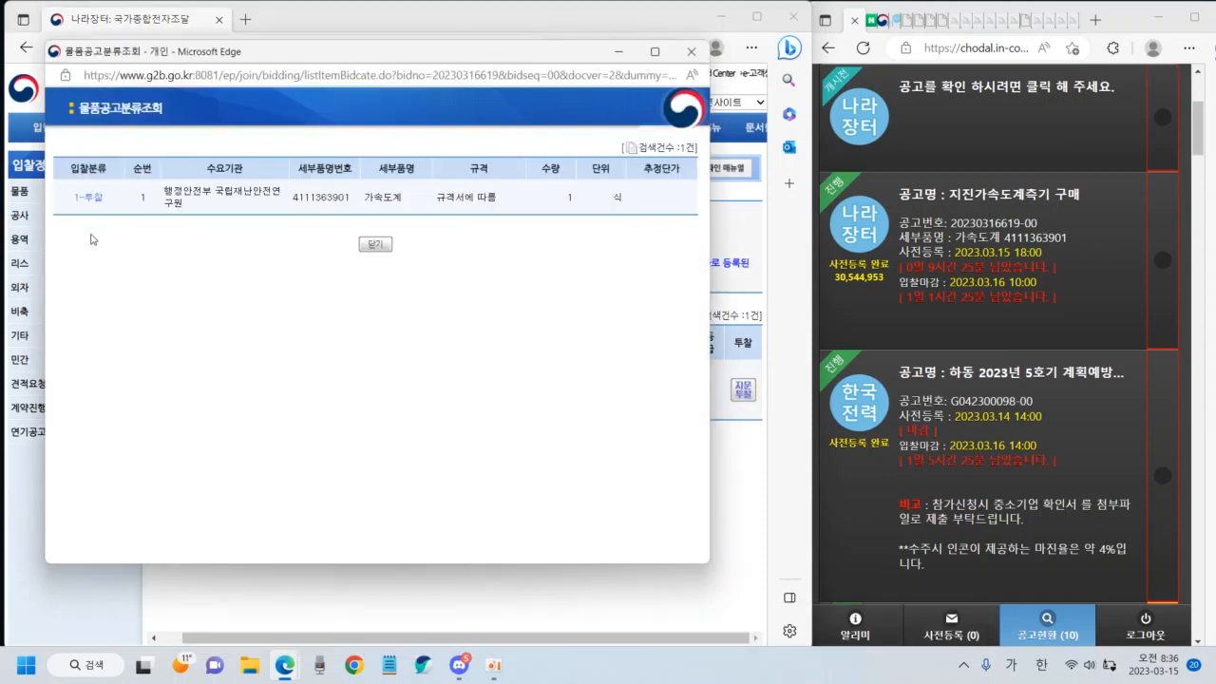
click(86, 198)
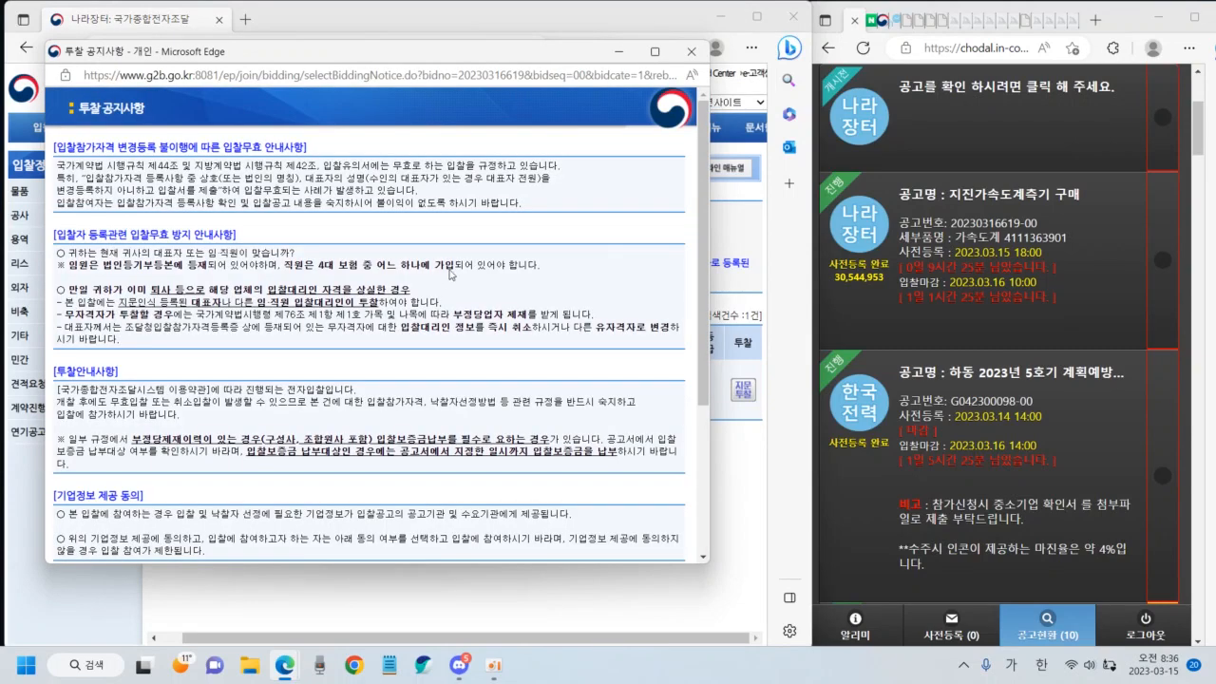
scroll(465, 270, down, 3)
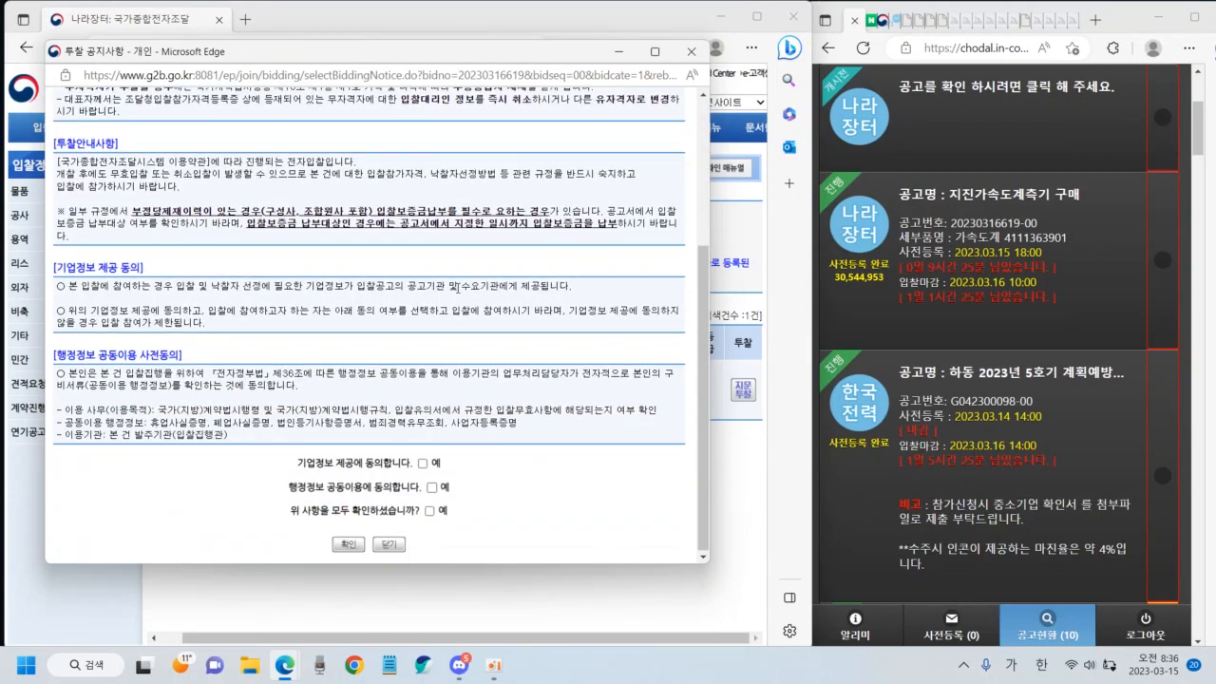
- Accept the company information, administrative information sharing and confirmation consents for the 지진가속도계측기 구매 bid and proceed to the 물품구매입찰서
scroll(488, 284, up, 1)
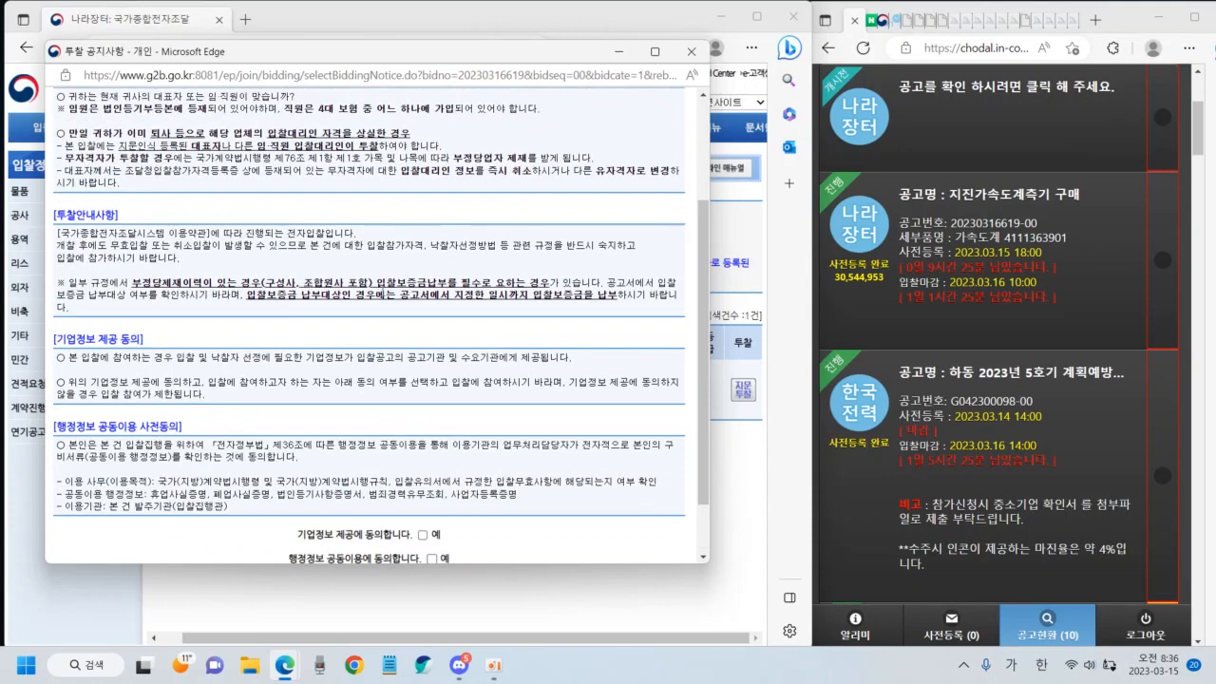
scroll(344, 243, down, 1)
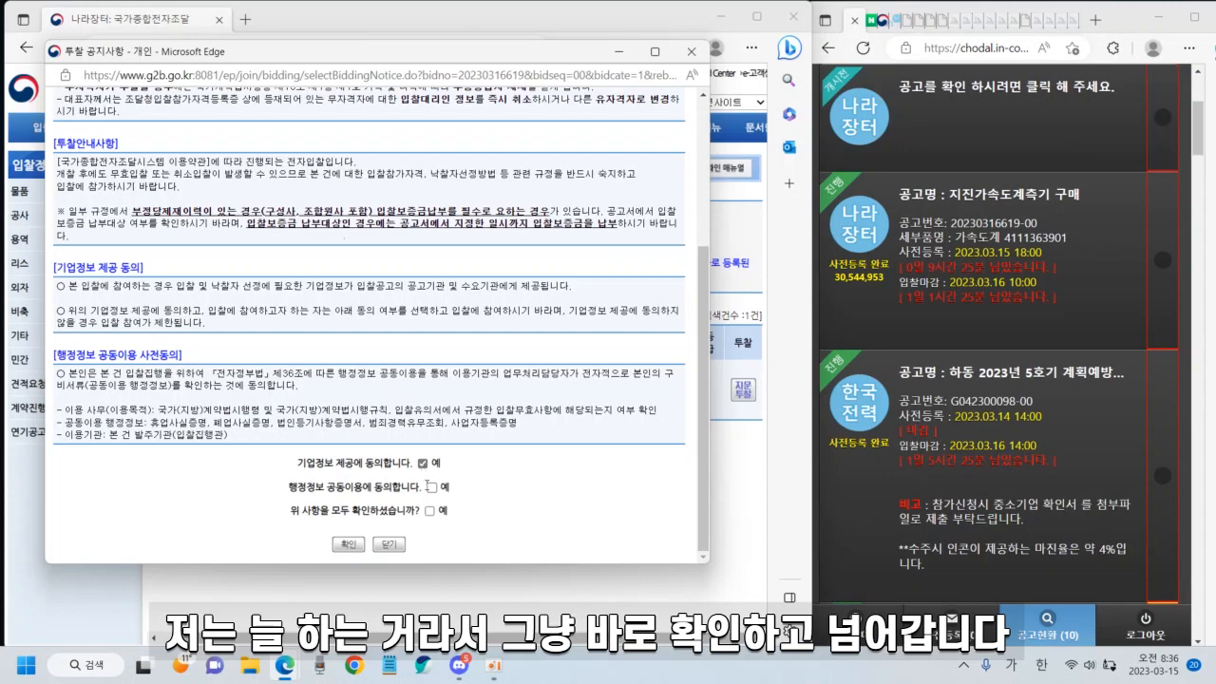
click(433, 487)
click(429, 511)
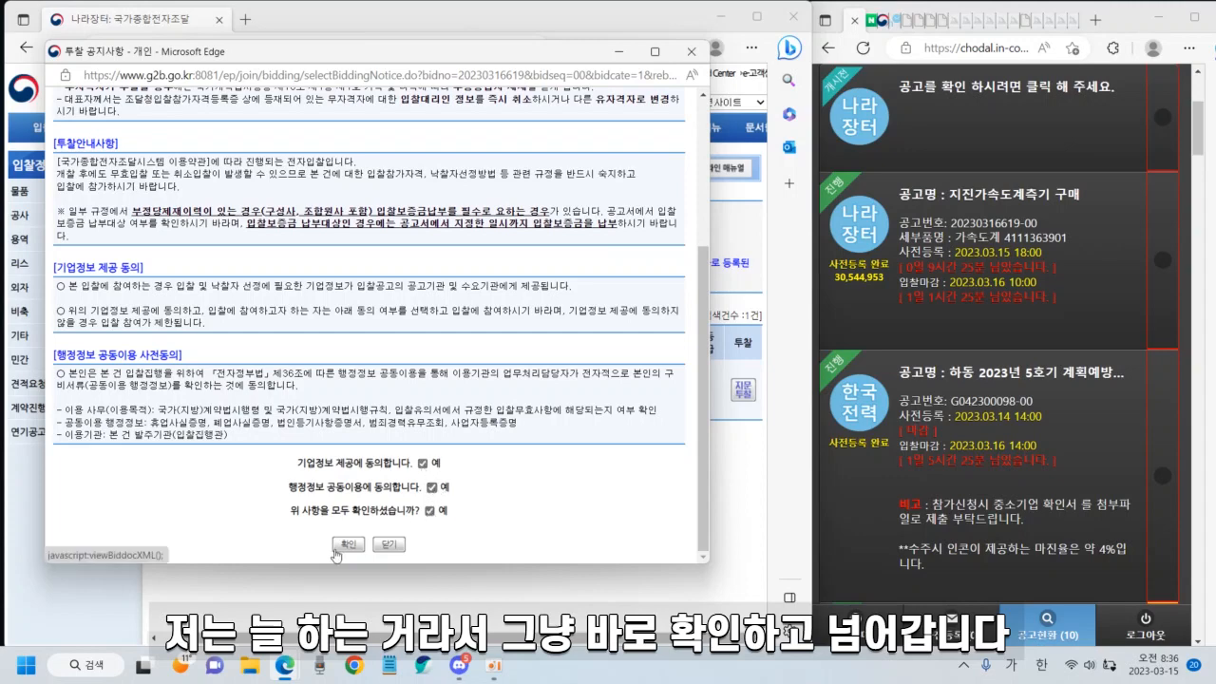
click(347, 547)
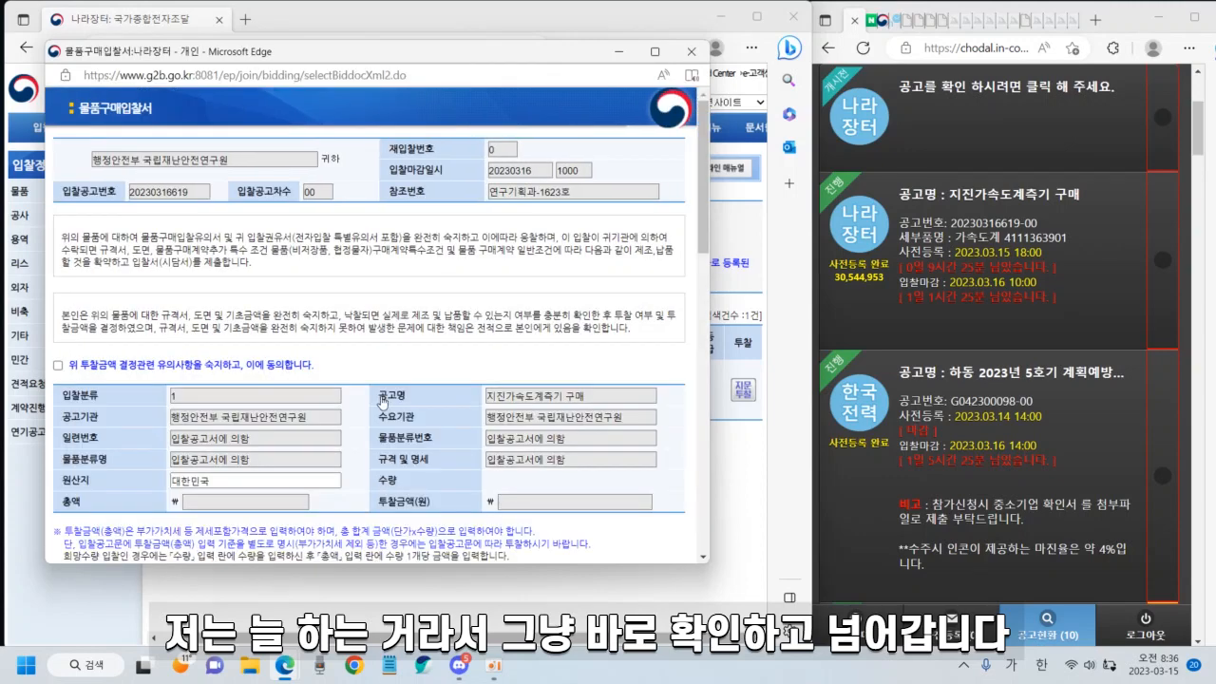
- Agree to the 투찰금액 유의사항 and set the bid's 총액 to 30,544,953 won
click(59, 365)
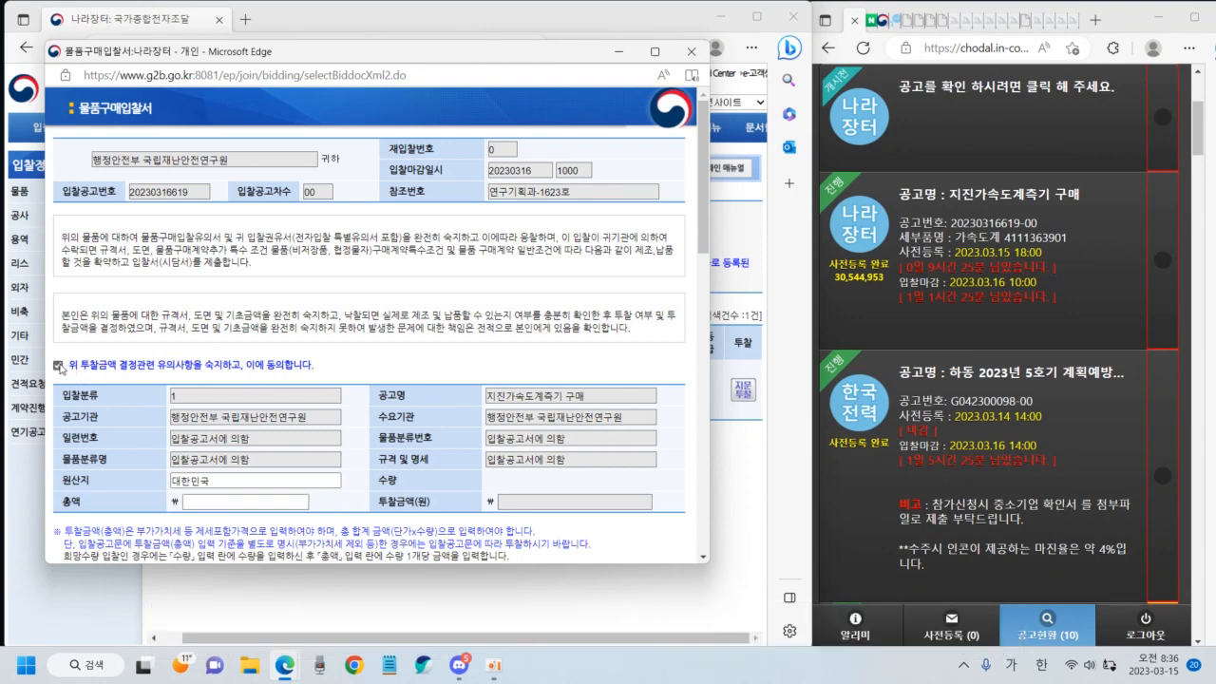
scroll(380, 281, down, 2)
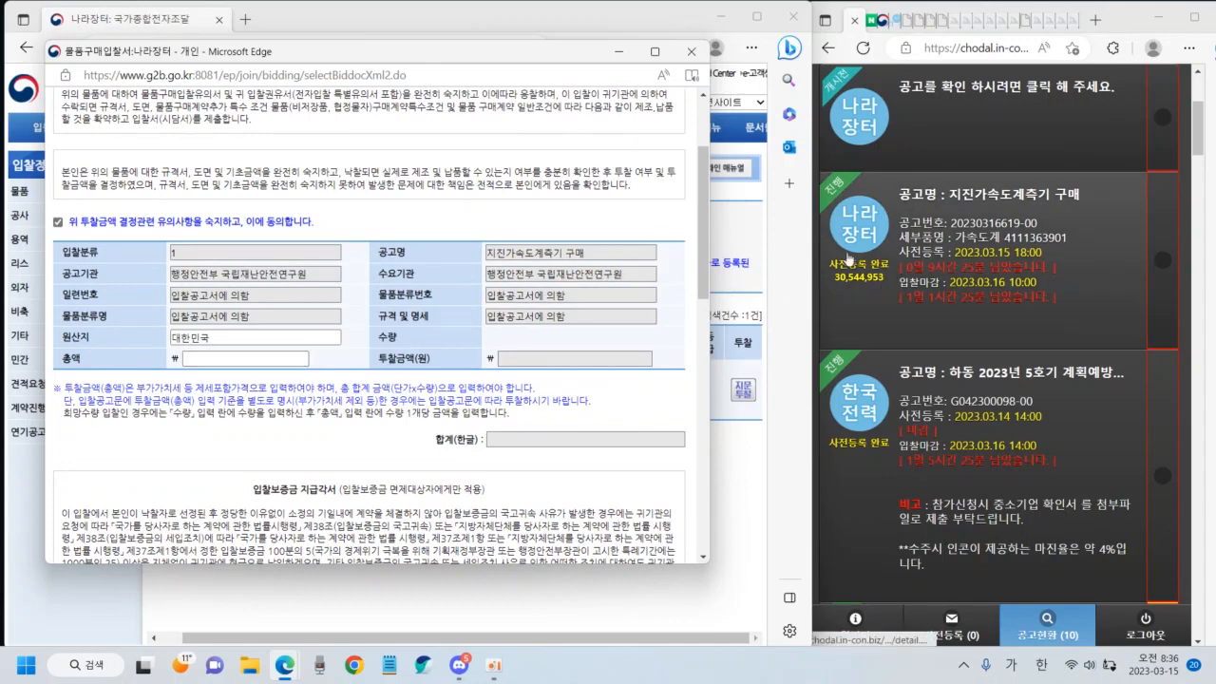
click(280, 358)
text(30544953)
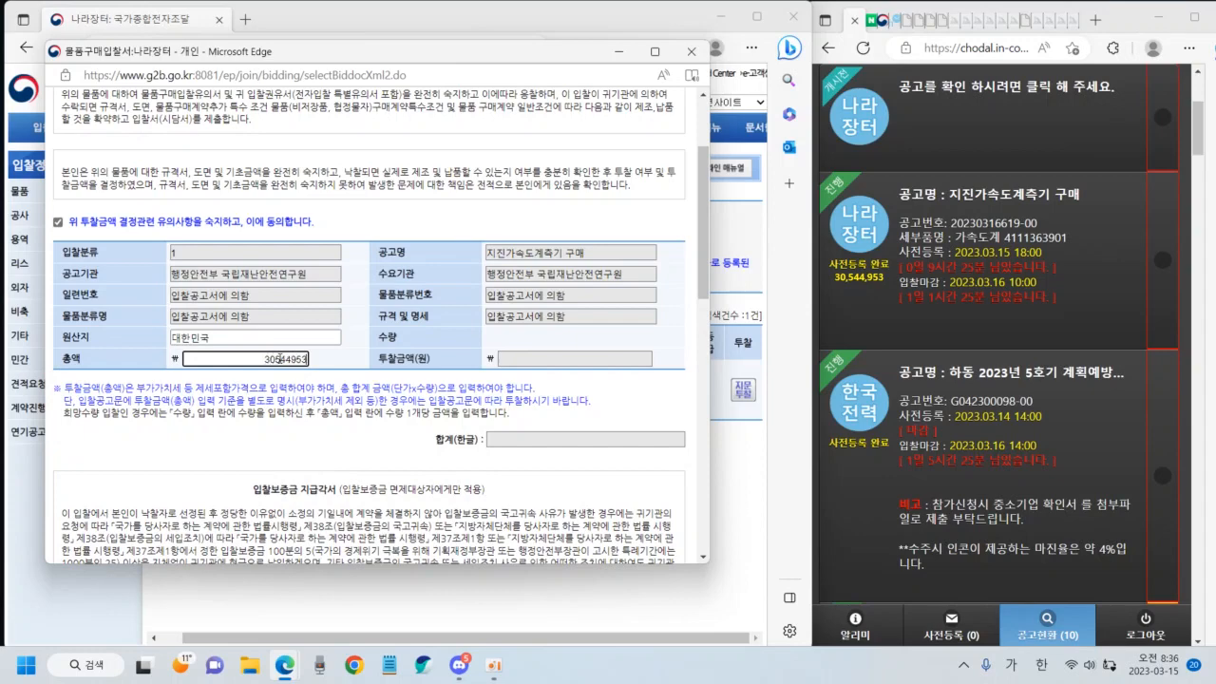
click(300, 437)
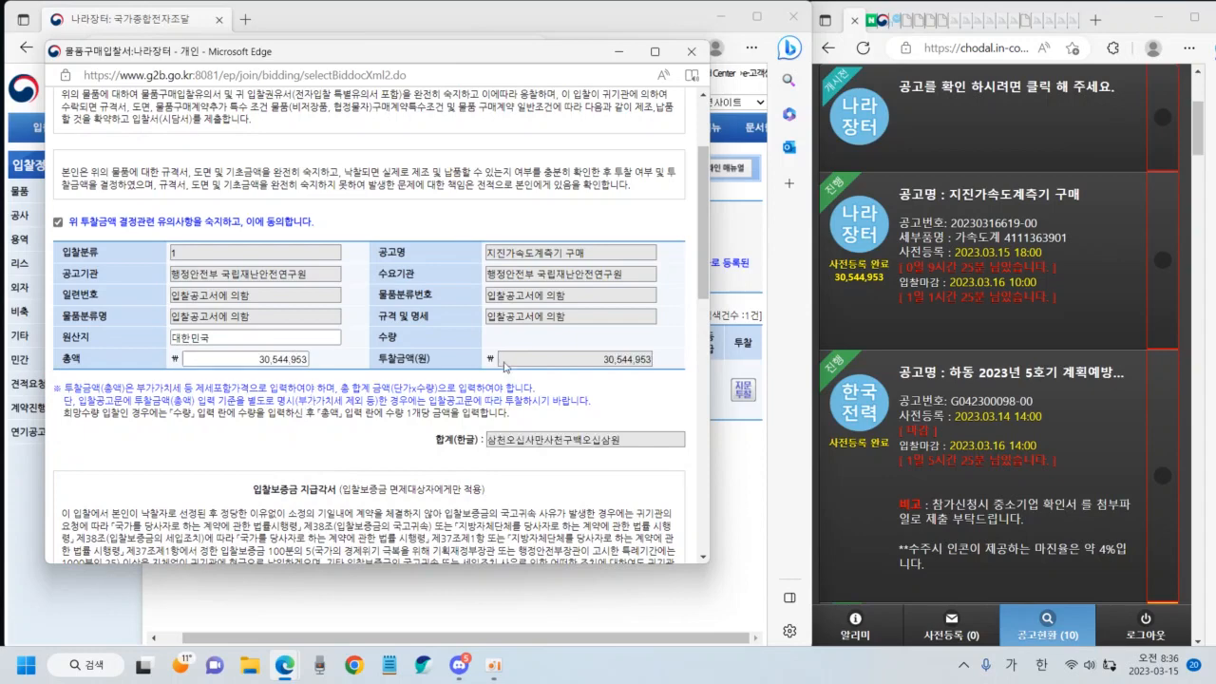
- Agree to the 청렴계약서 terms, send the 지진가속도계측기 구매 bid form and confirm the 투찰금액
scroll(591, 339, down, 5)
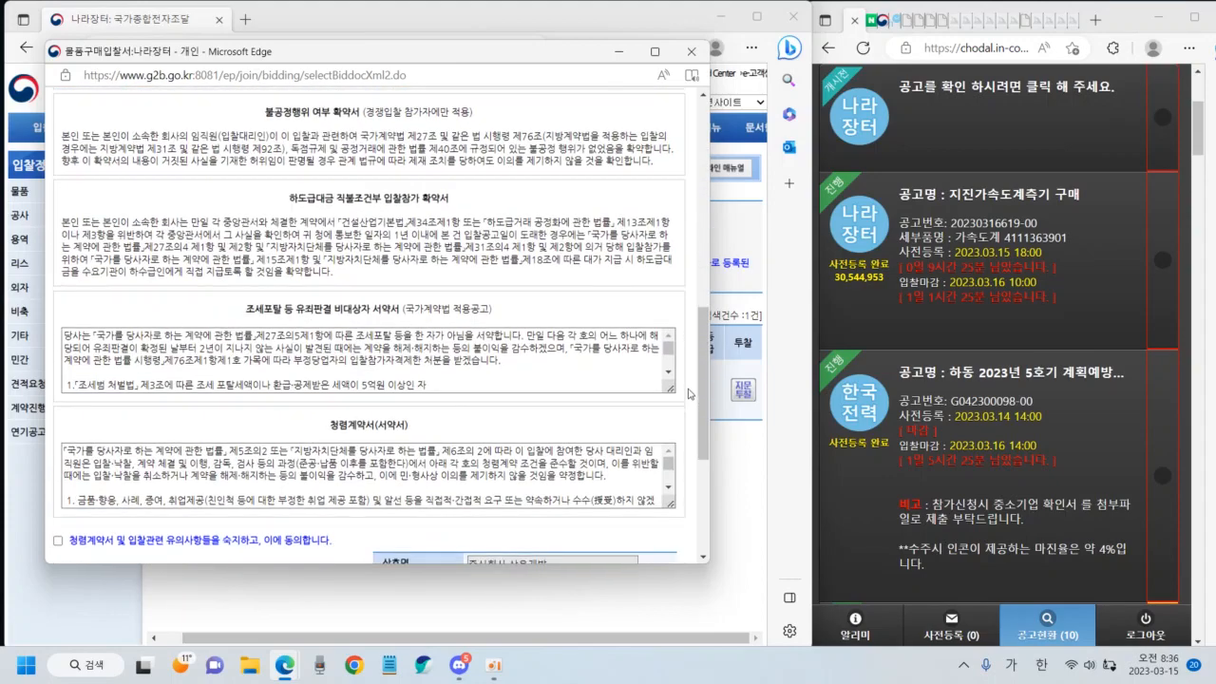
scroll(689, 394, down, 3)
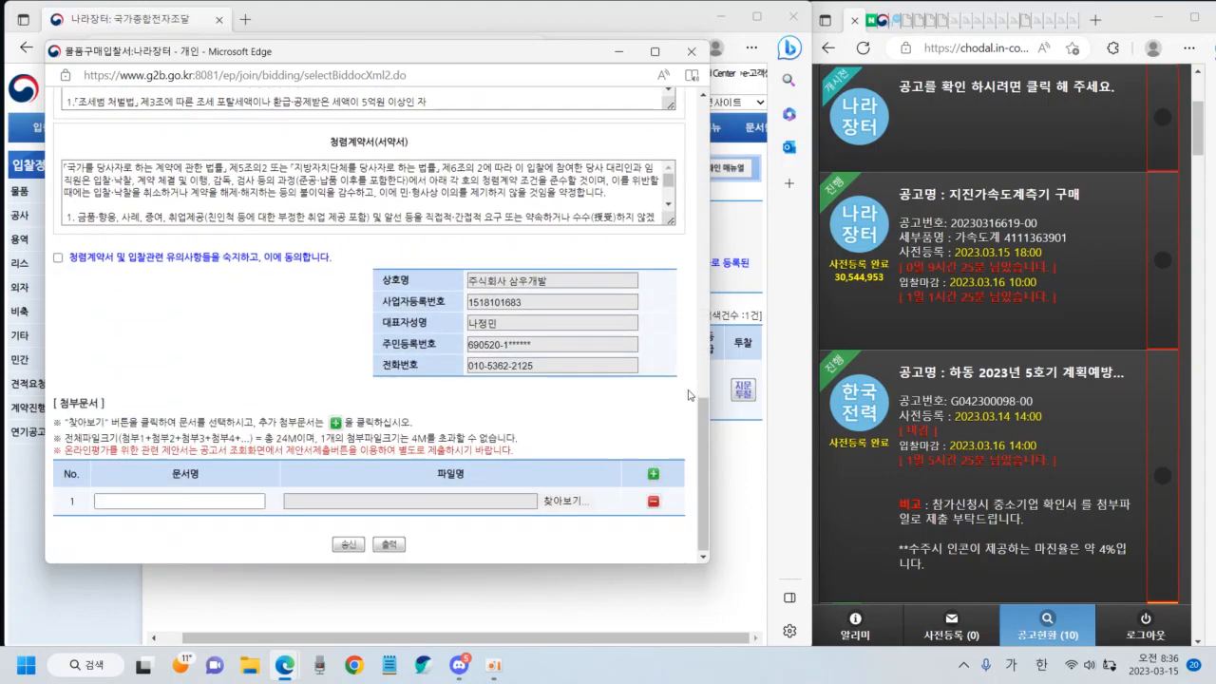
click(58, 258)
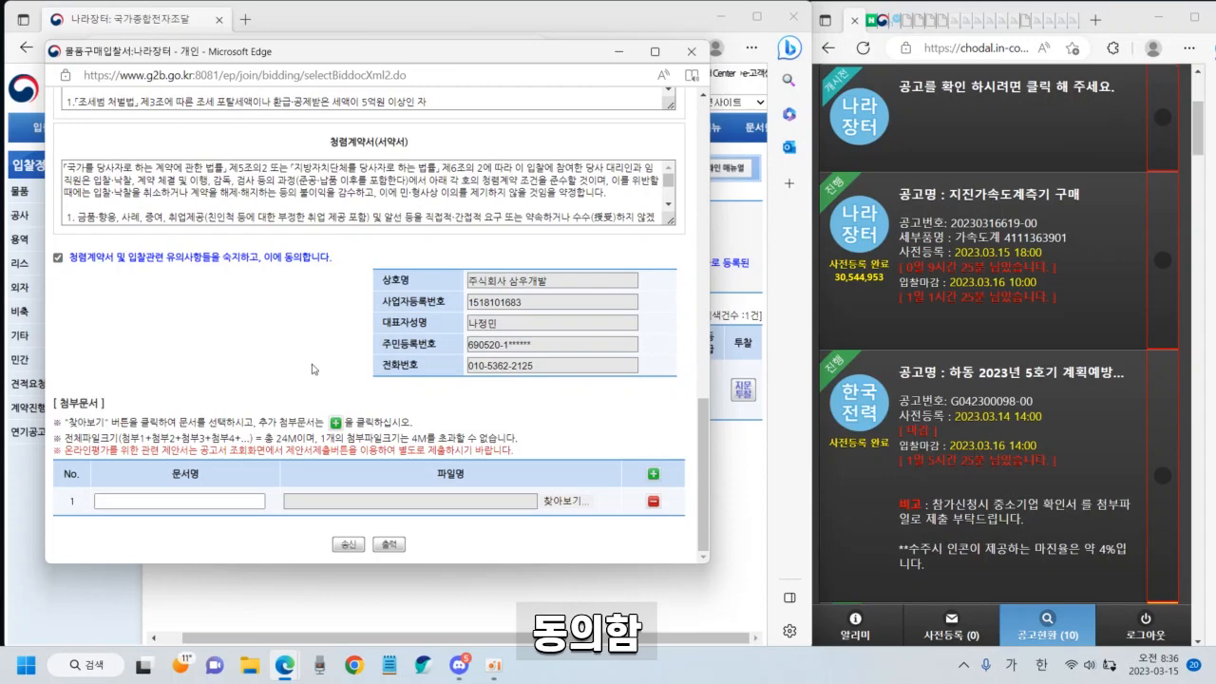
click(347, 546)
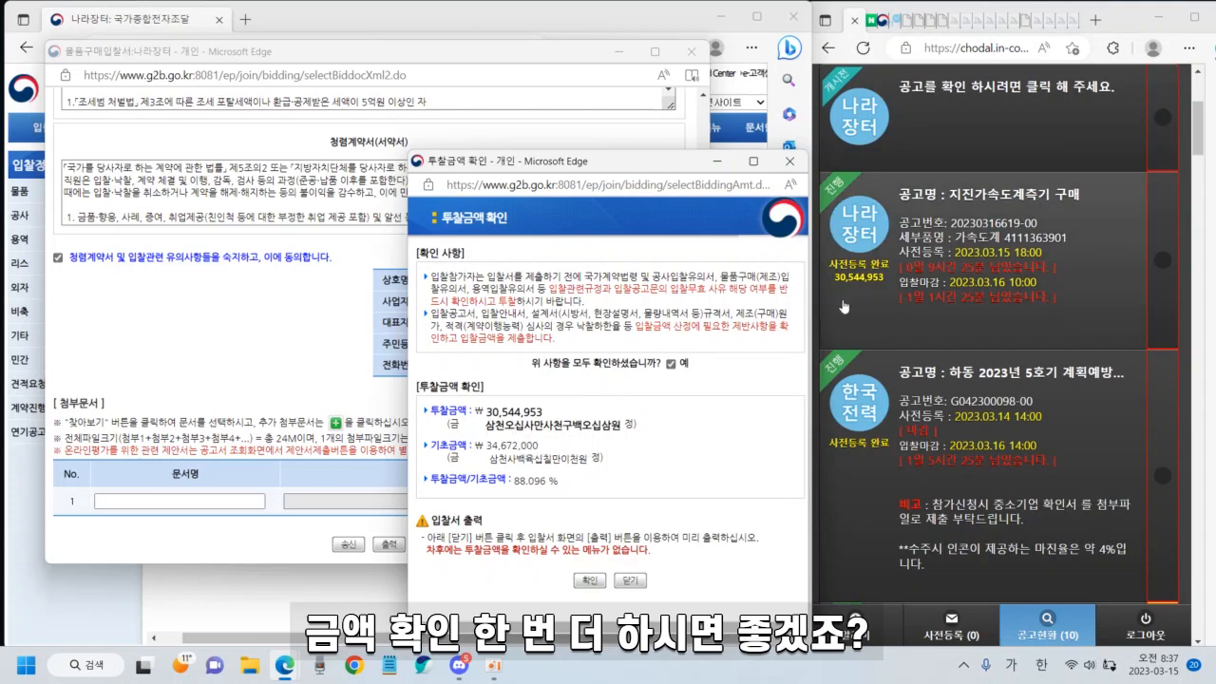
click(590, 581)
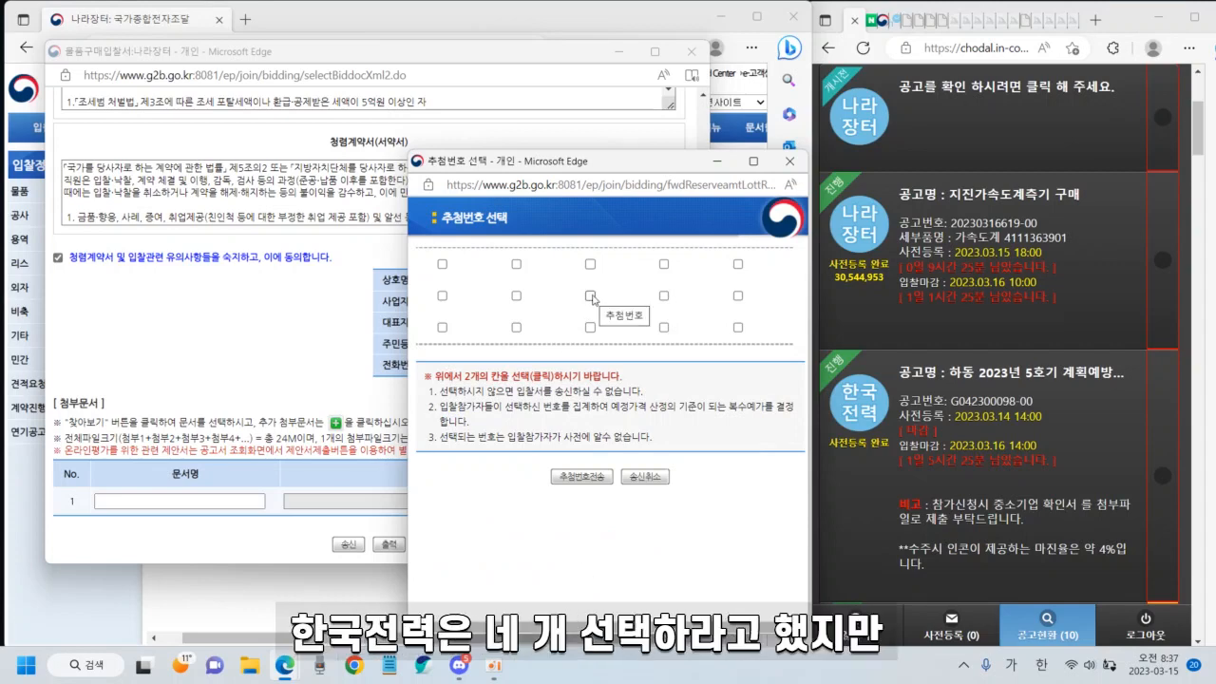
- Select two 추첨번호 in the third column, rows two and three, transmit them with the identity check approved and acknowledge the receipt
click(590, 295)
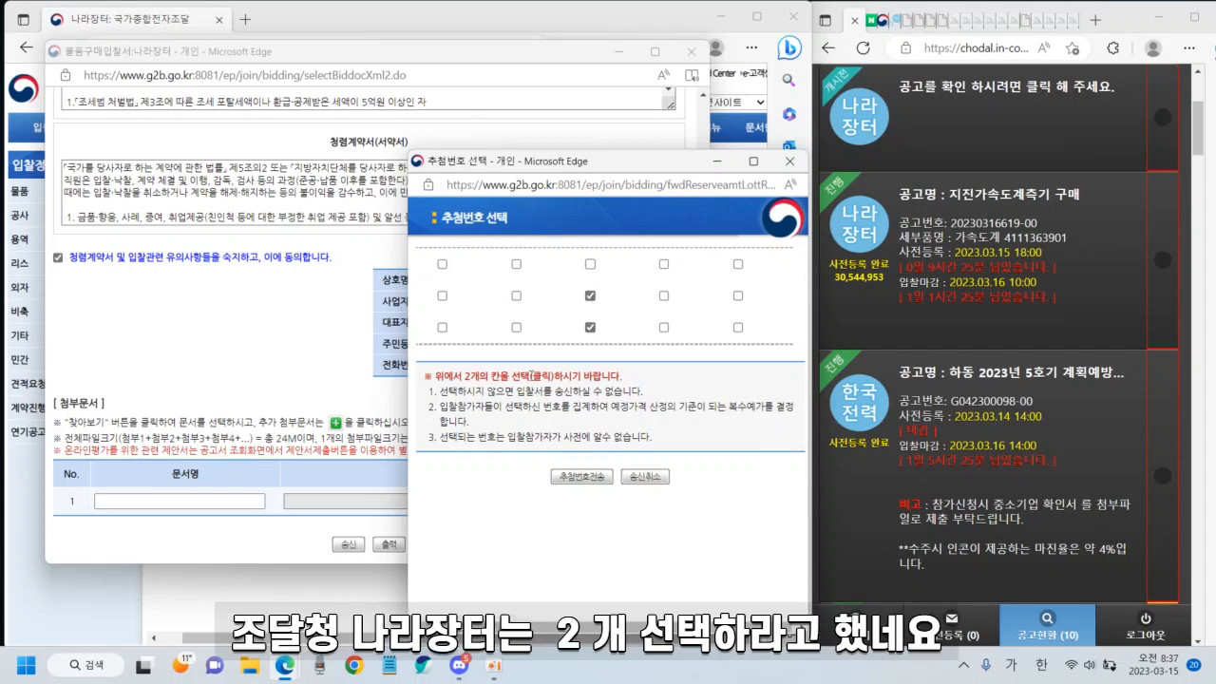
click(577, 479)
click(713, 270)
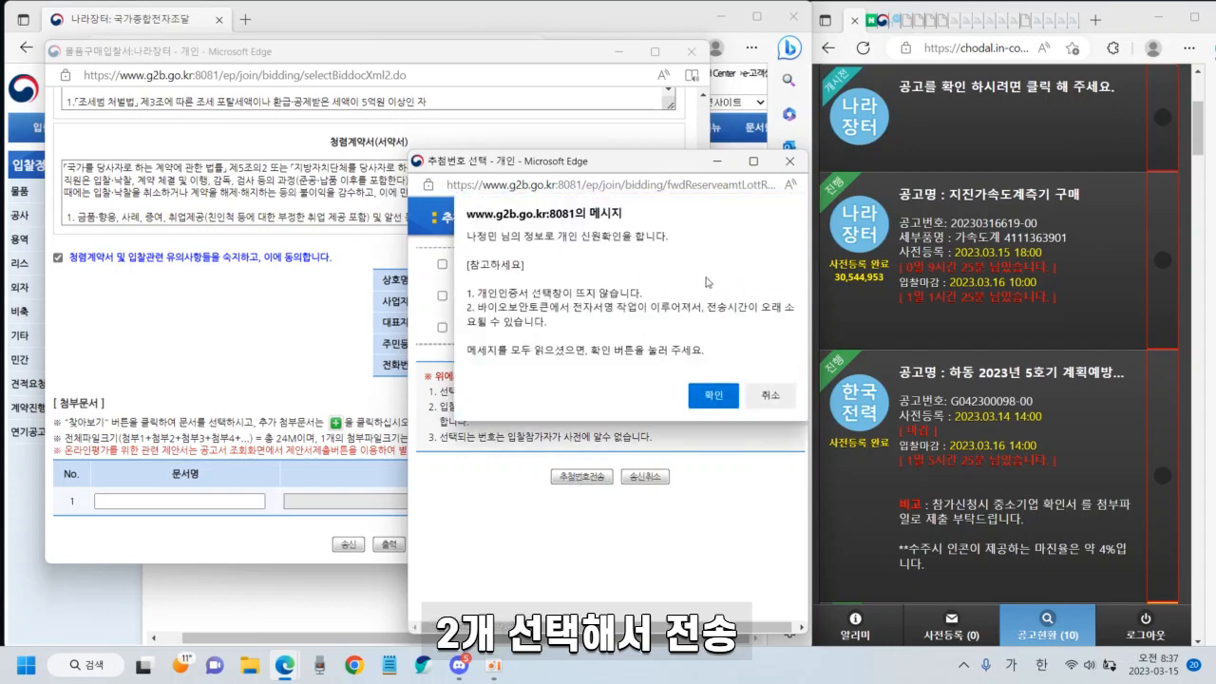
click(703, 396)
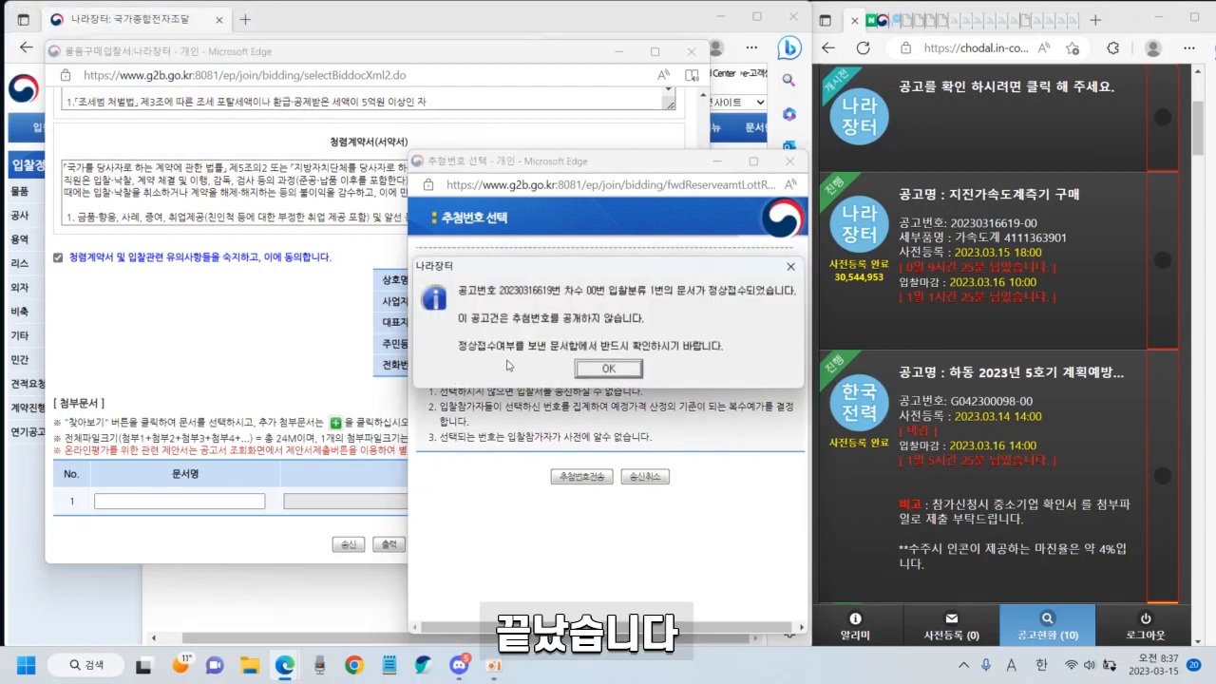
click(608, 372)
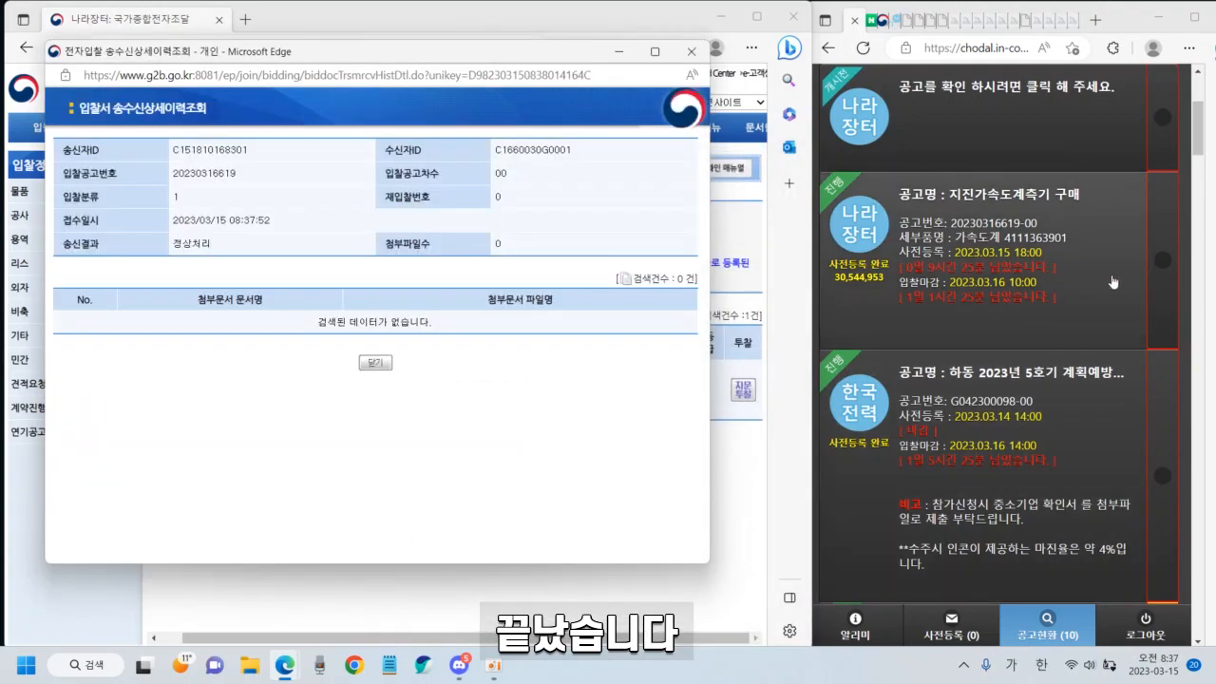
click(979, 300)
scroll(979, 300, down, 10)
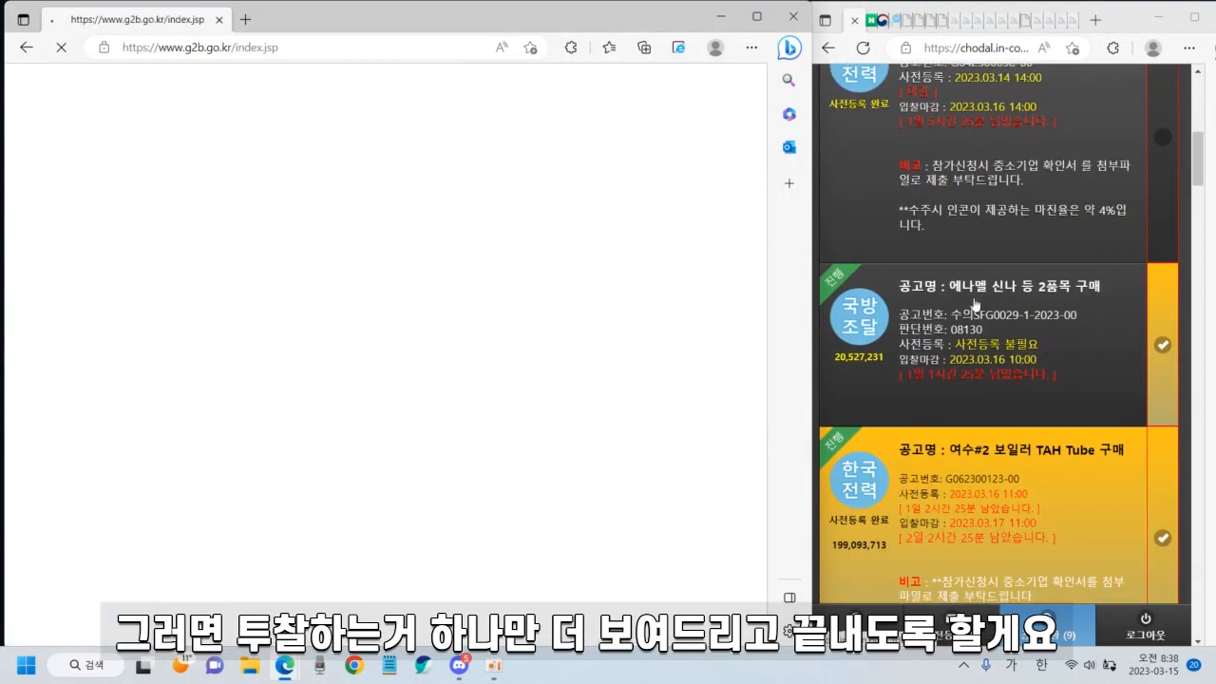
scroll(969, 300, down, 6)
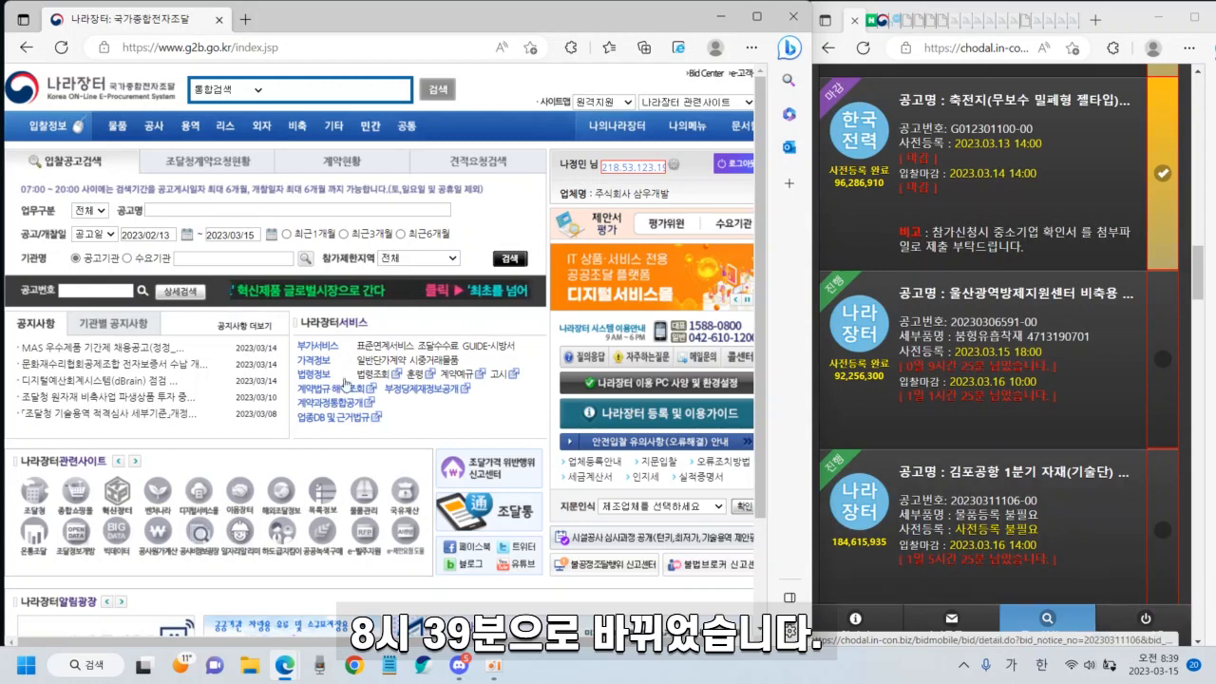
click(79, 290)
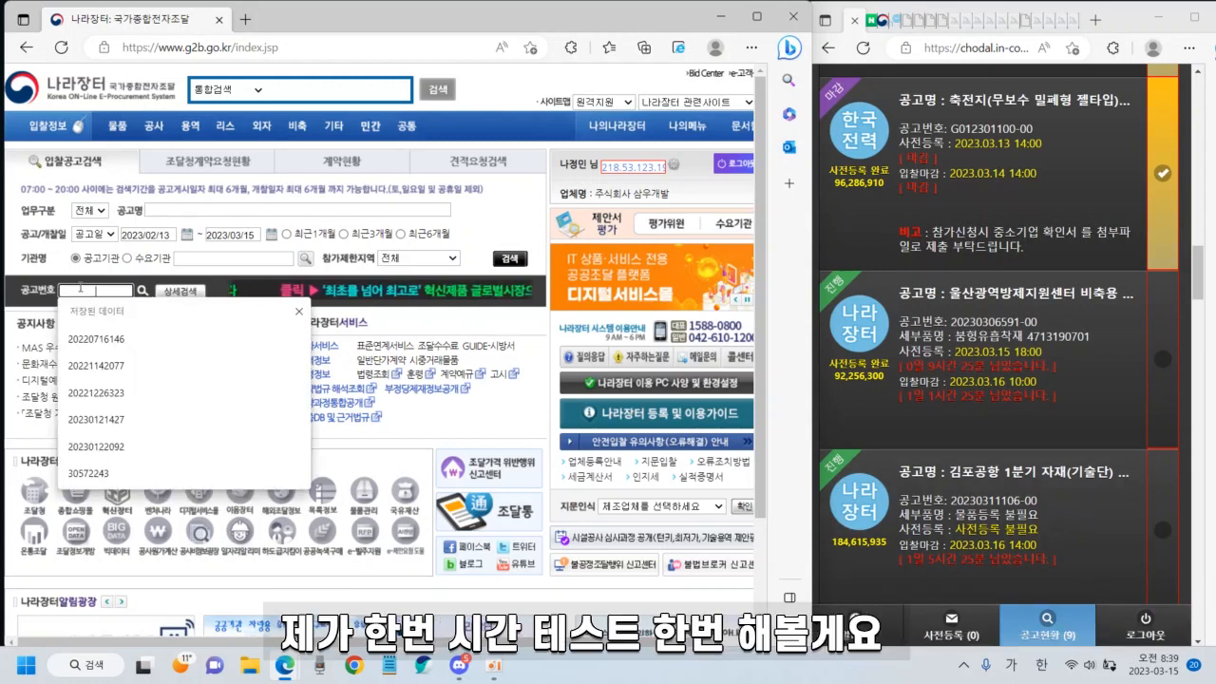
text(2023)
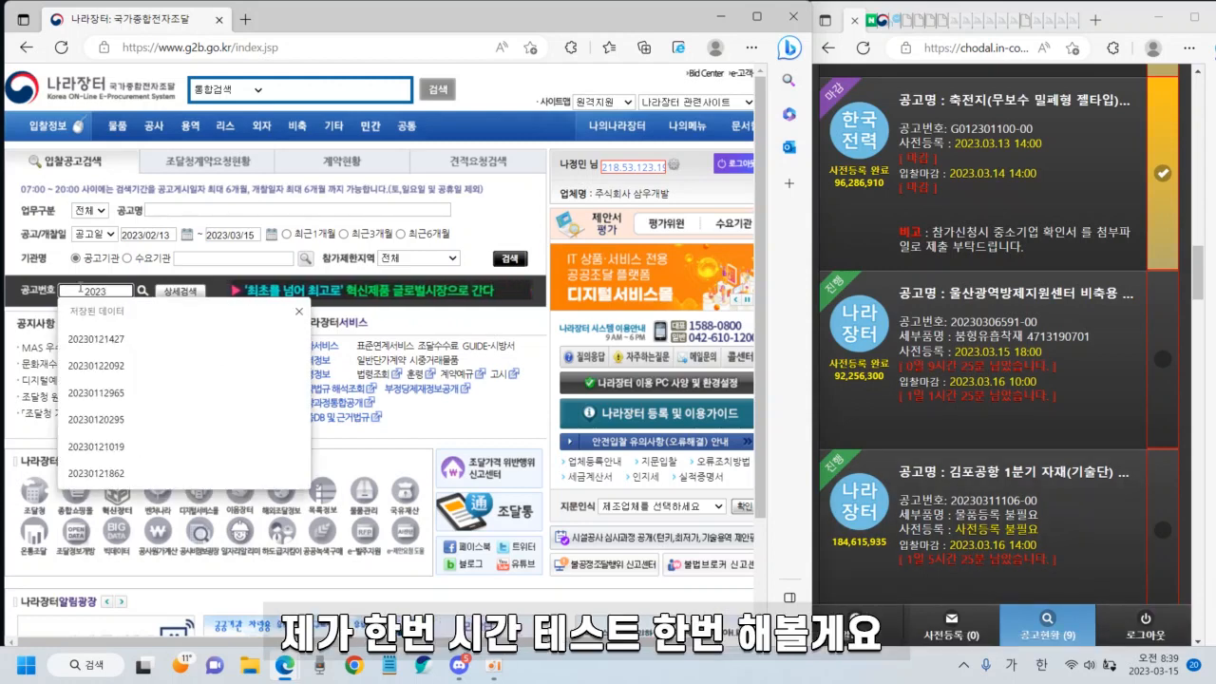
text(03065)
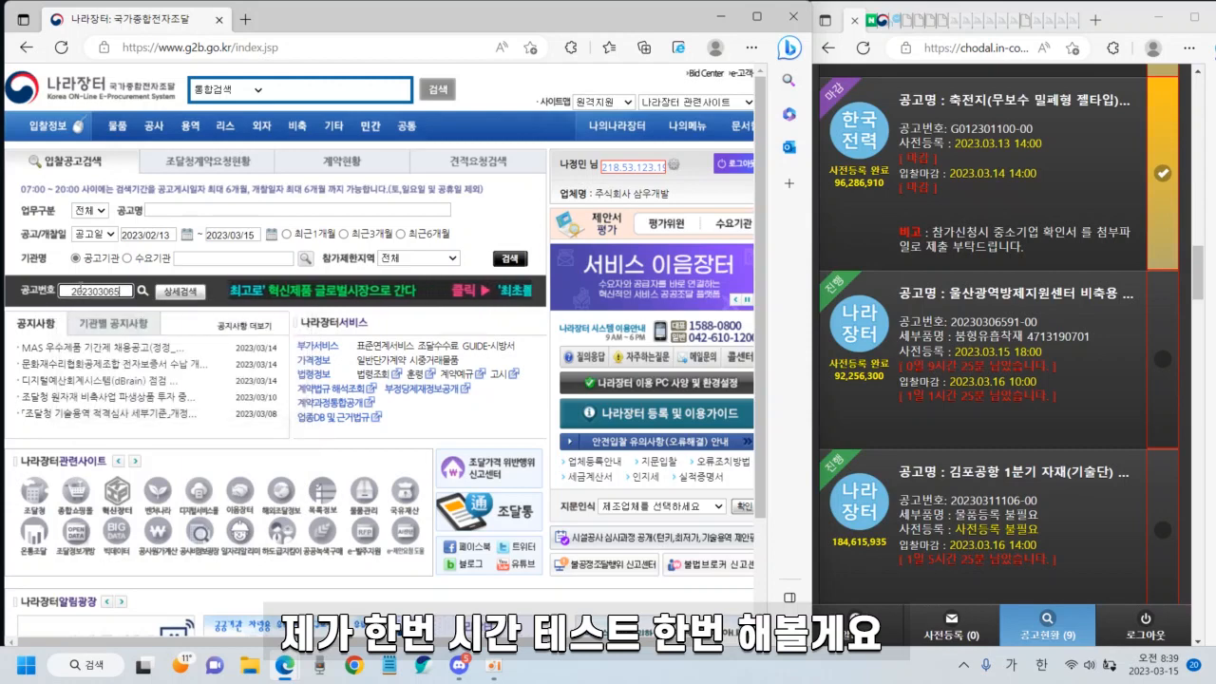
text(91)
key(Return)
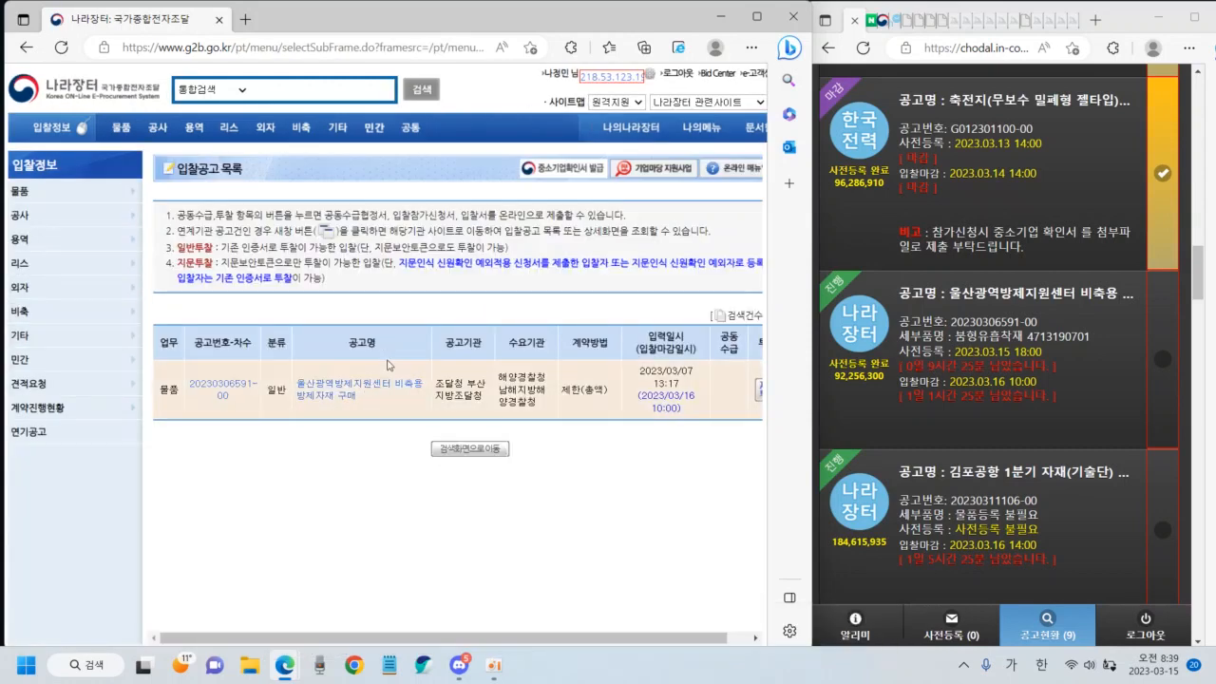
- Start 지문투찰 for the 울산광역방제지원센터 비축용 방제자재 구매 notice with classification 1-투찰
drag(739, 638, 760, 638)
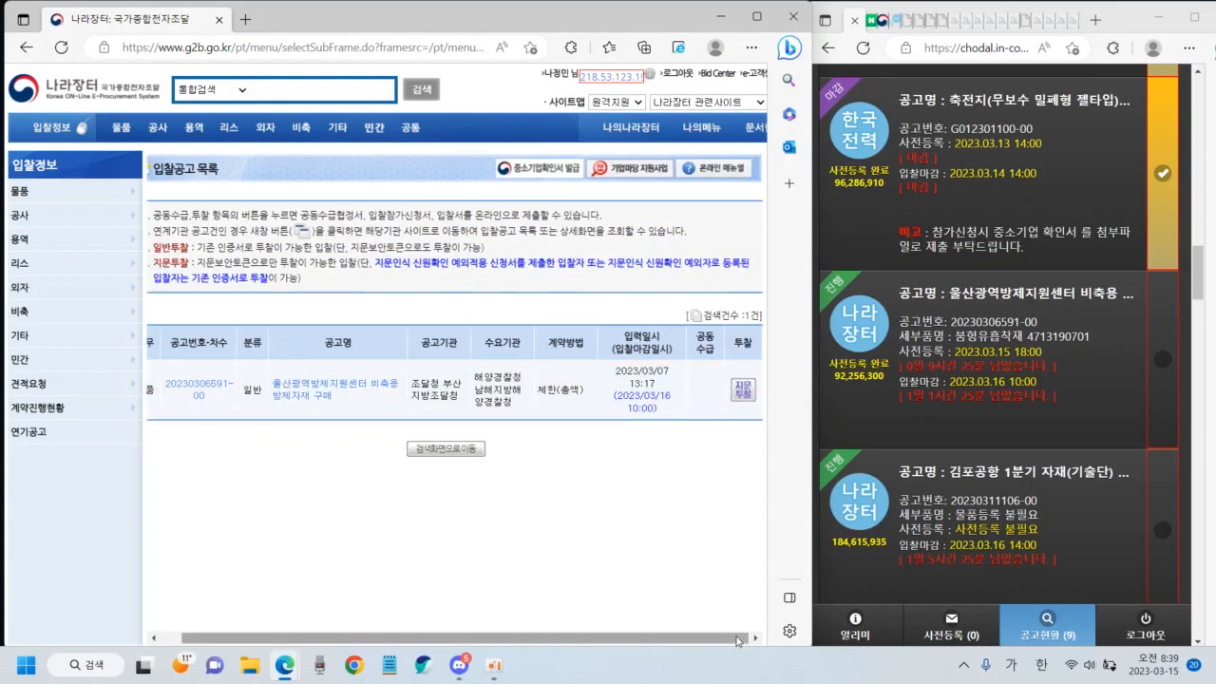
click(742, 389)
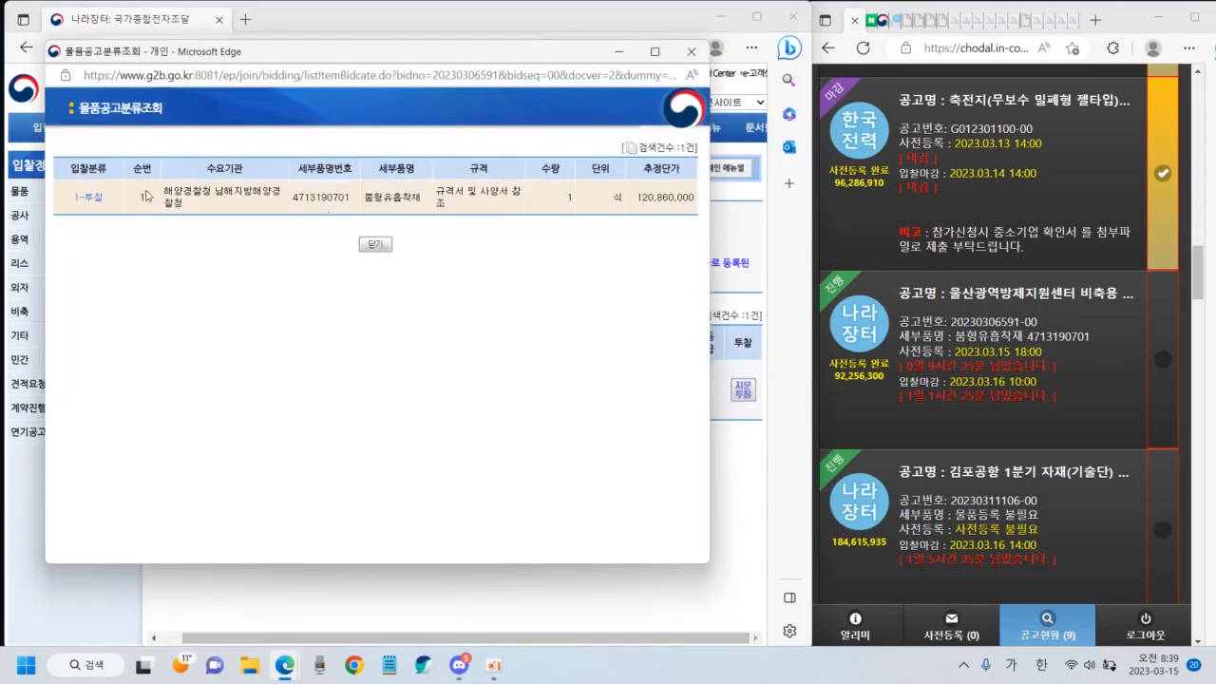
click(89, 197)
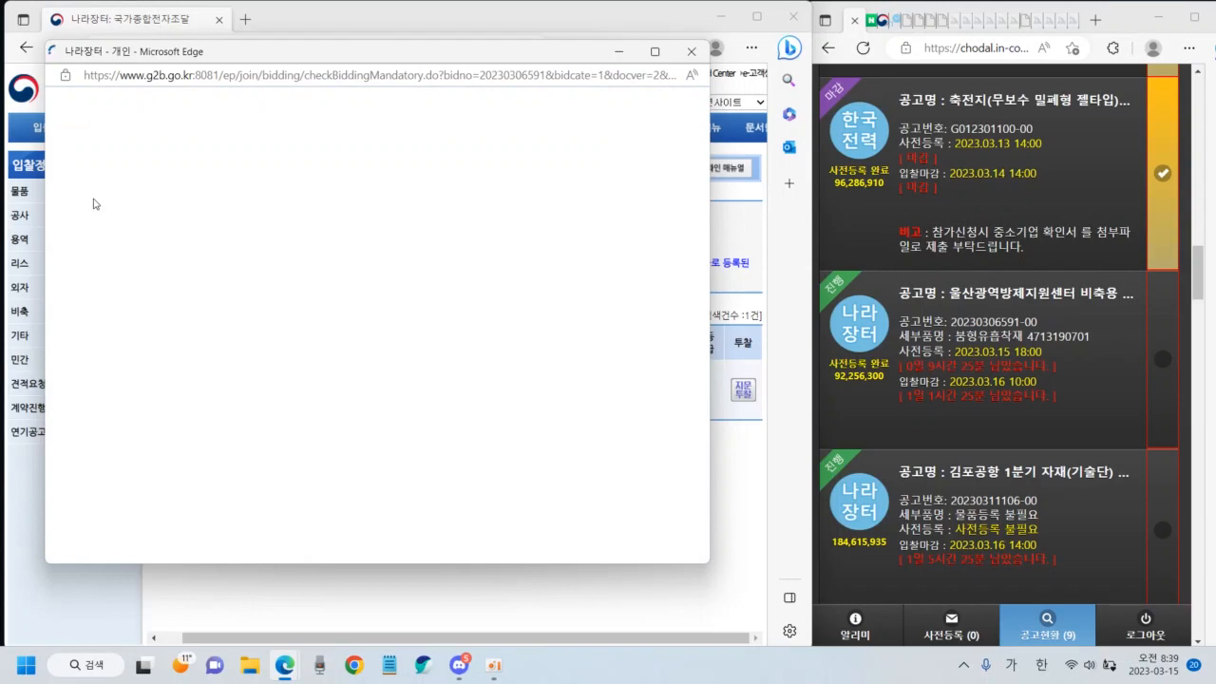
scroll(258, 265, down, 5)
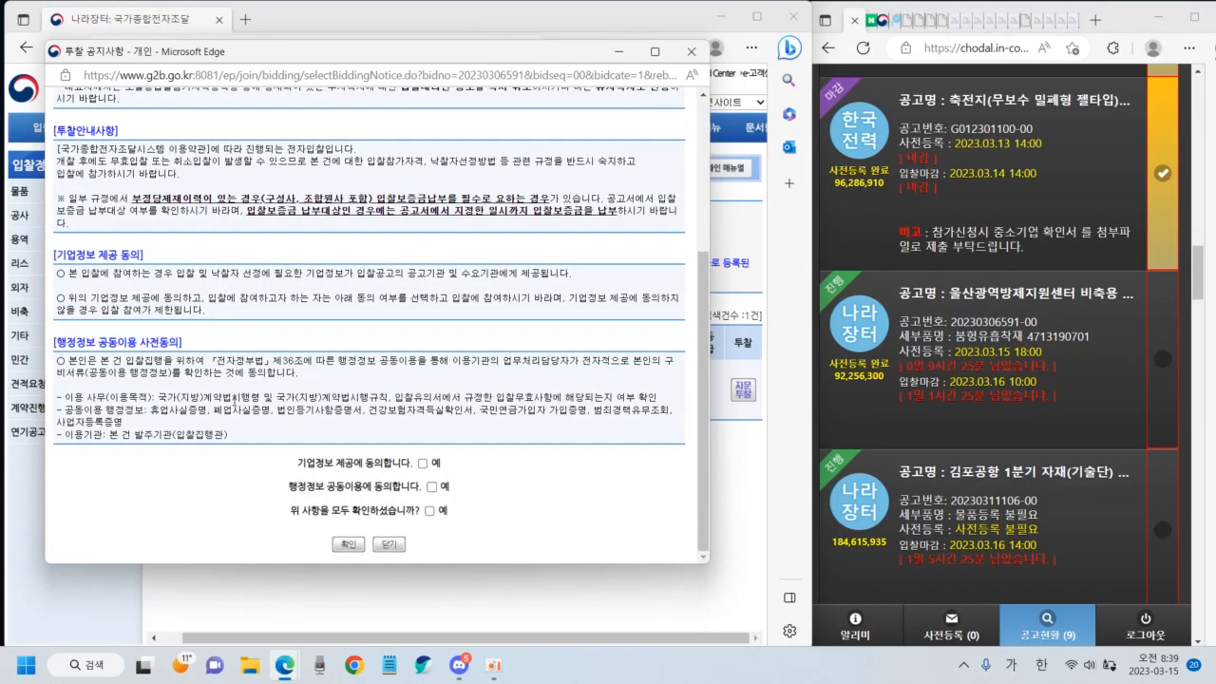
click(422, 464)
click(432, 488)
click(429, 510)
click(342, 546)
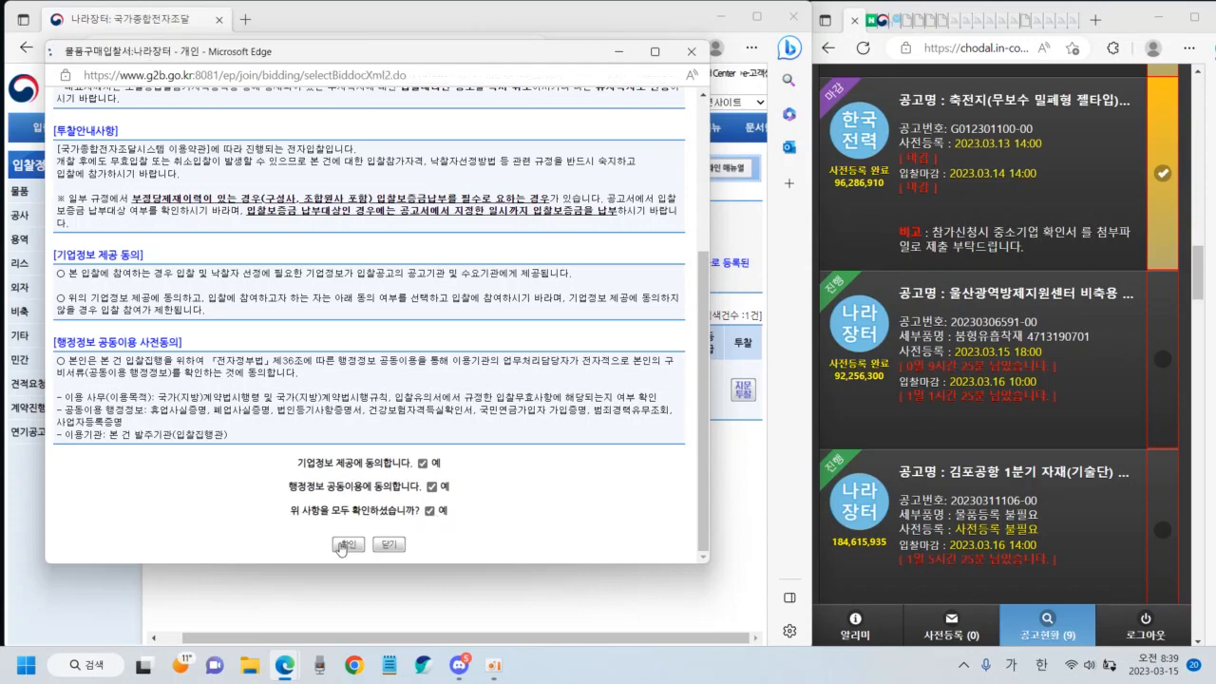
- Agree to the 투찰금액 유의사항 for the 울산광역방제지원센터 bid and set the 총액 to 92,256,300 won
click(58, 365)
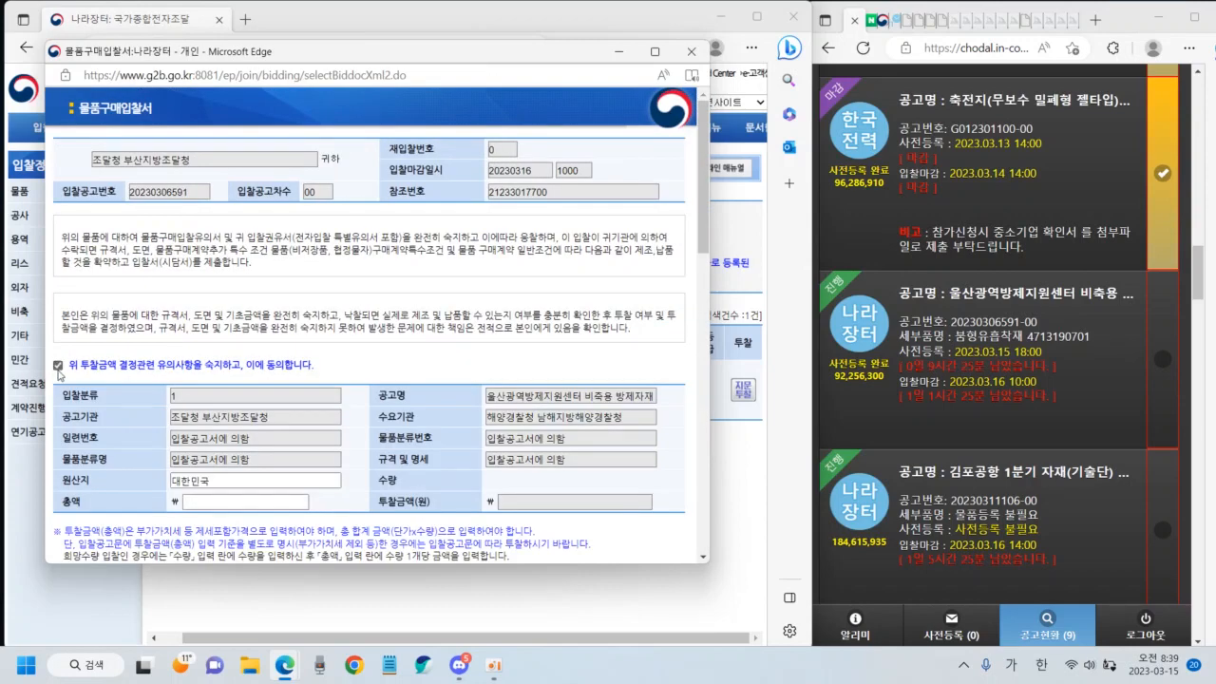
click(225, 501)
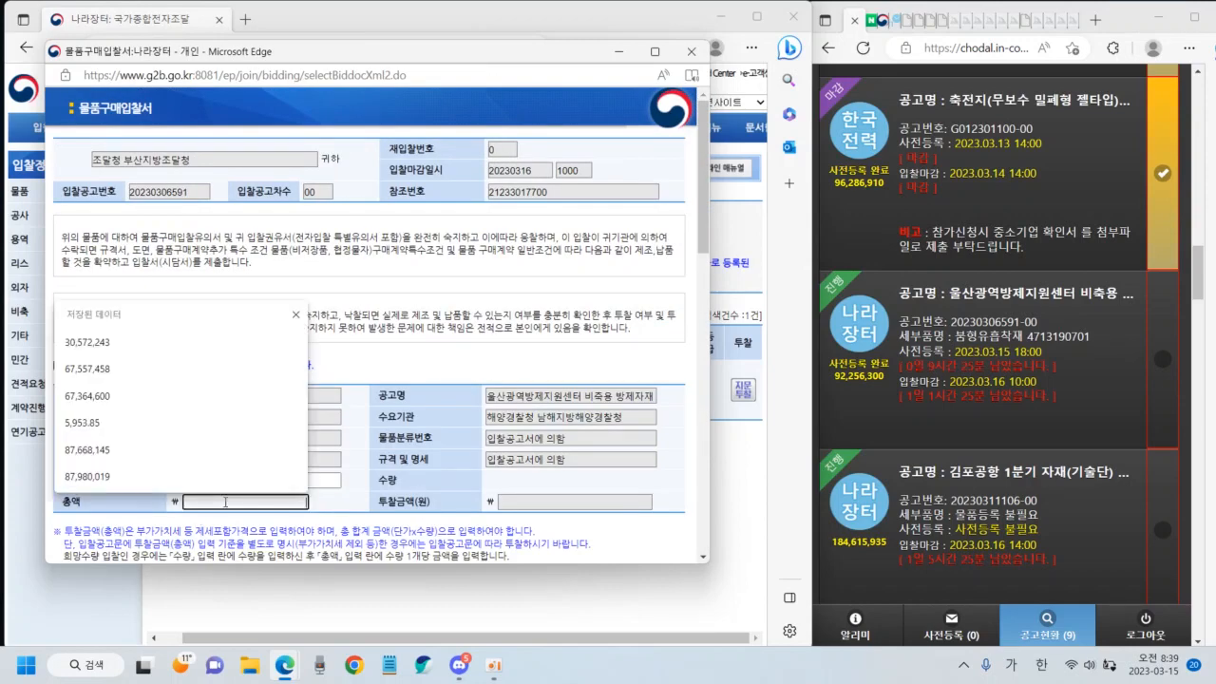
text(92)
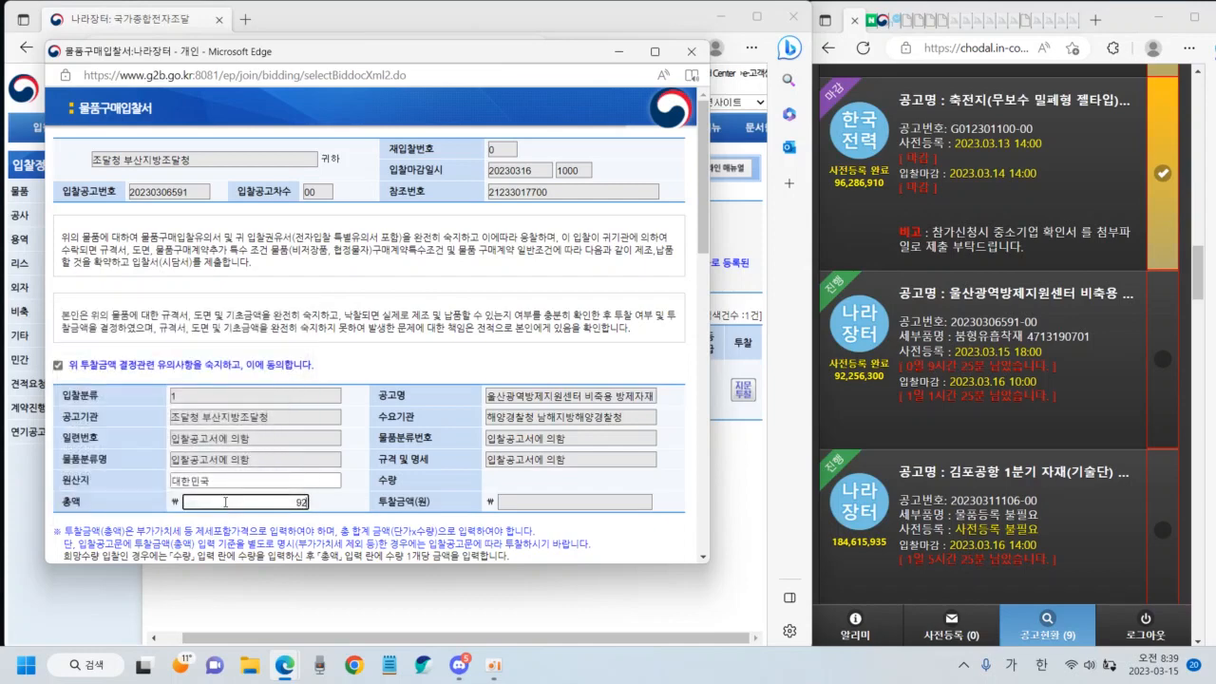
text(256300)
click(454, 382)
- Agree to the 청렴계약서 and bidding terms for the 울산광역방제지원센터 bid and review the form through to its submission area
scroll(399, 370, down, 10)
scroll(357, 357, down, 4)
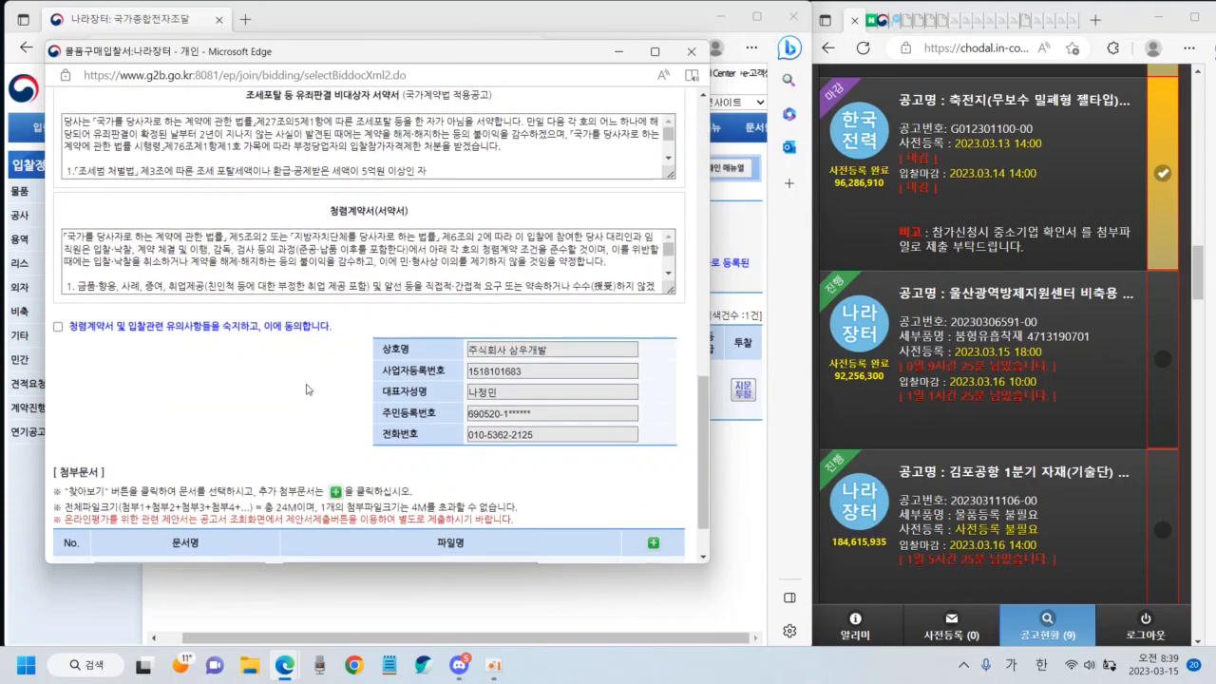
click(58, 326)
scroll(142, 389, down, 1)
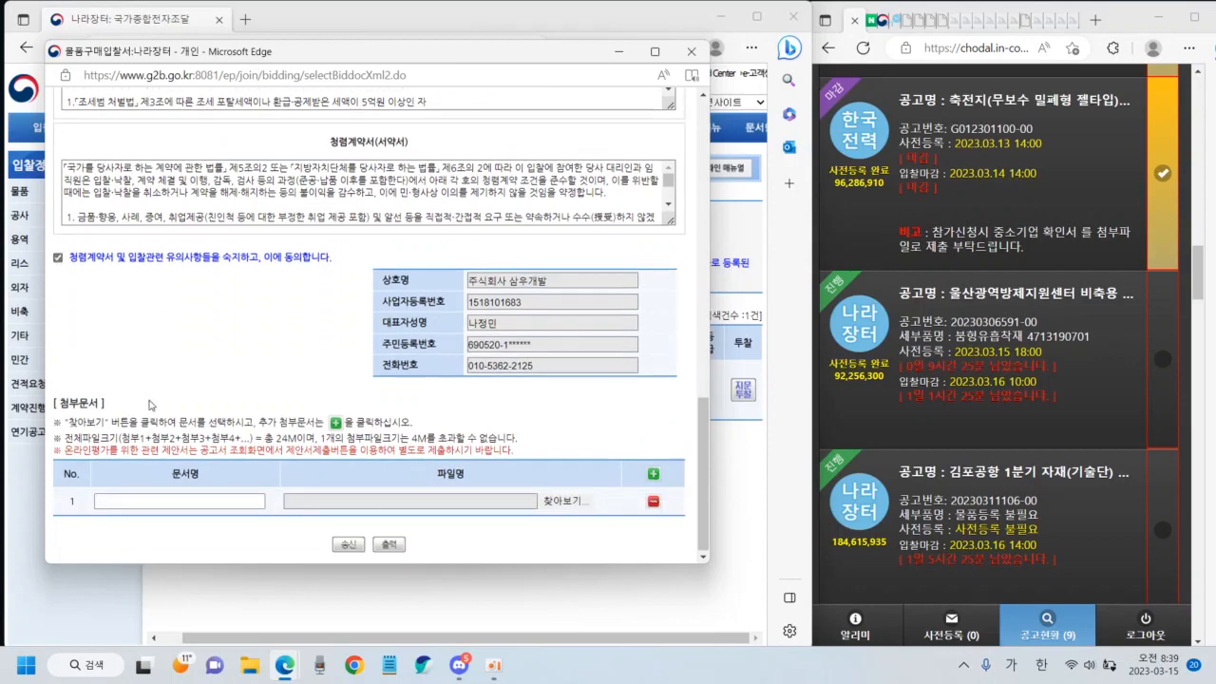
scroll(266, 392, up, 6)
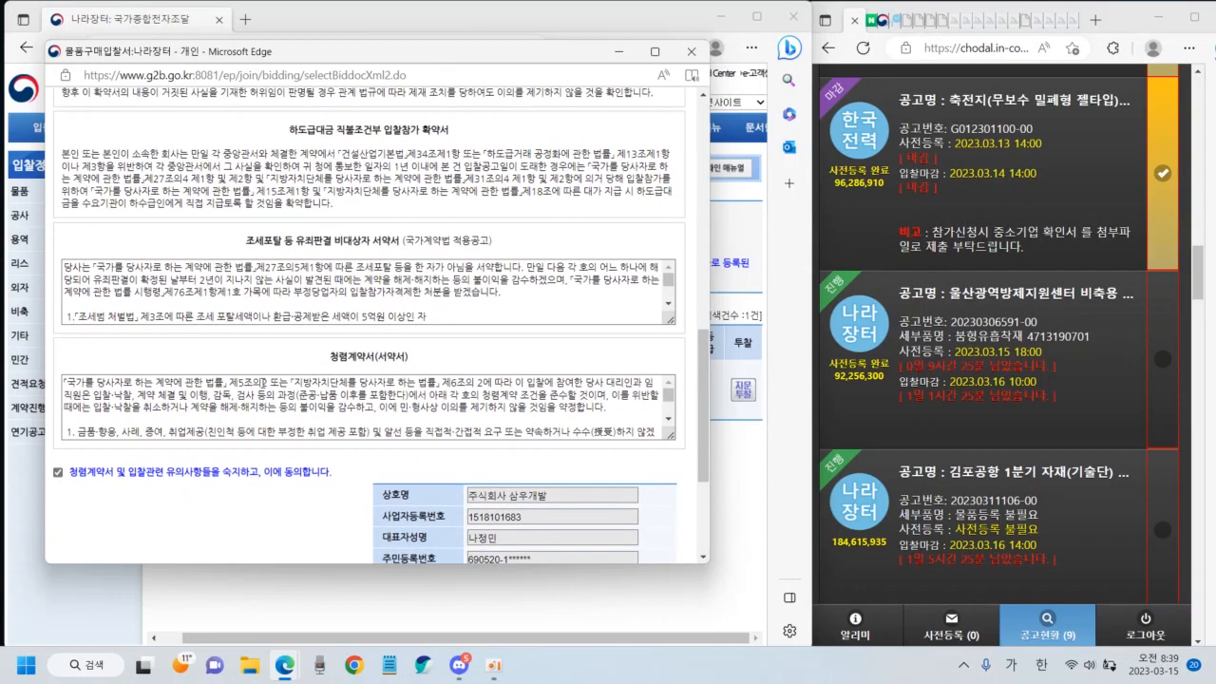
scroll(242, 320, down, 1)
scroll(380, 323, down, 7)
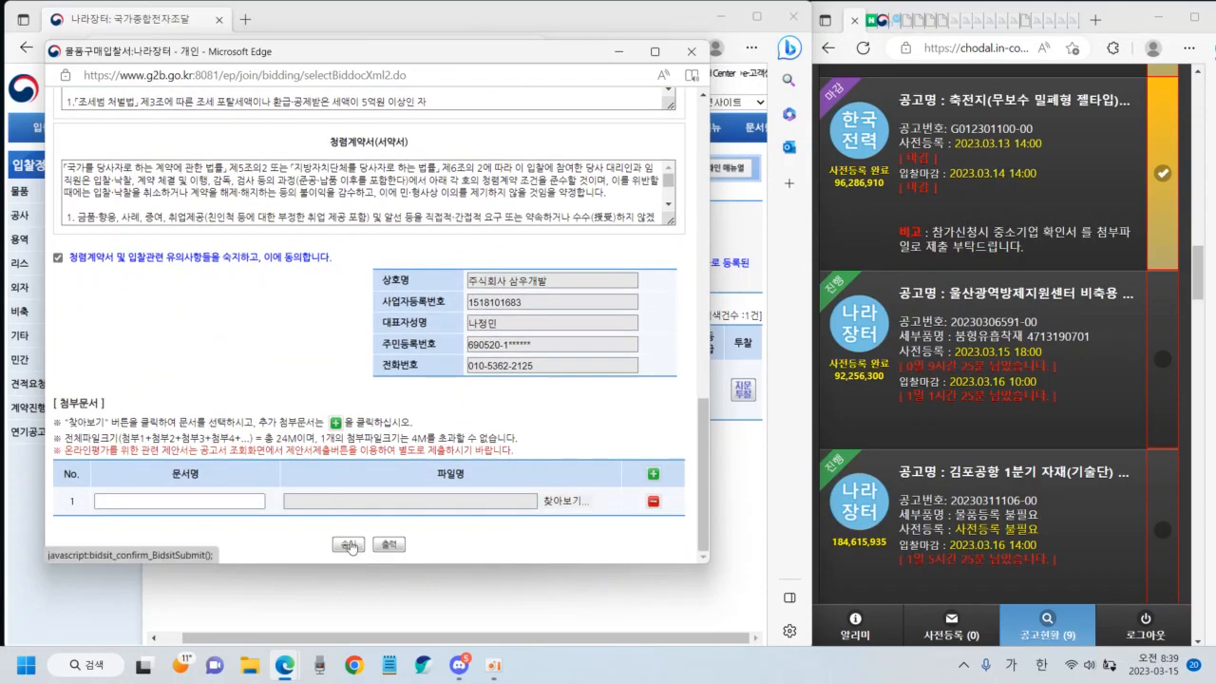
click(348, 545)
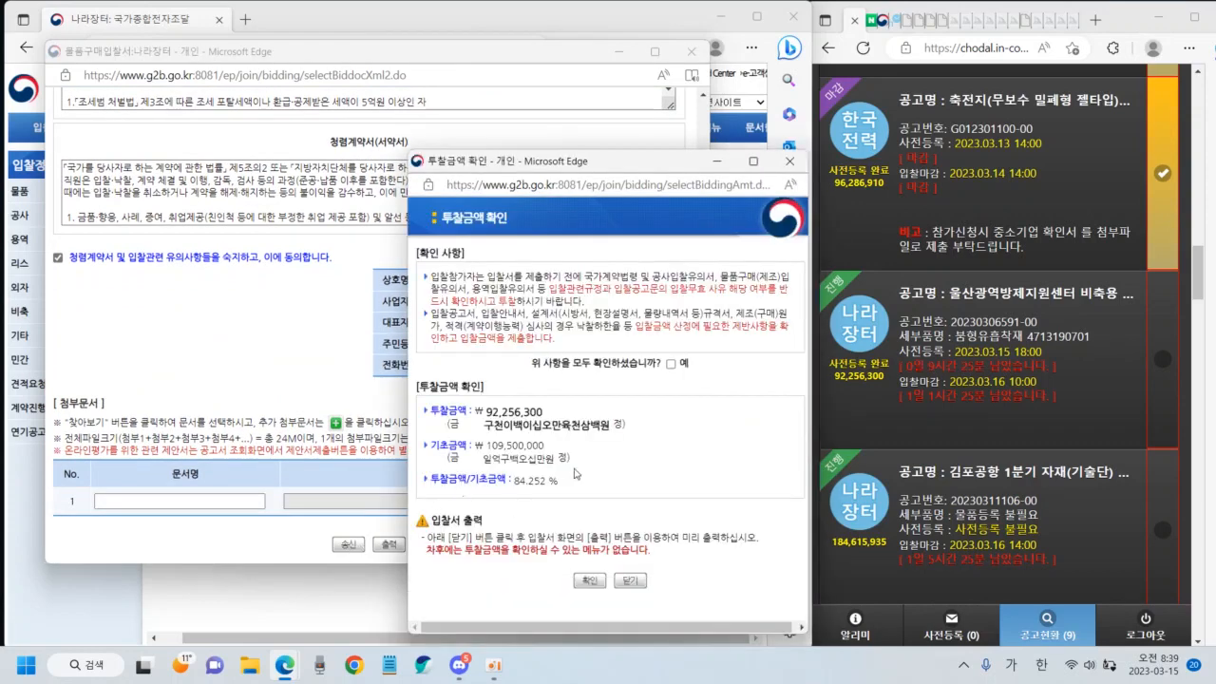
click(670, 363)
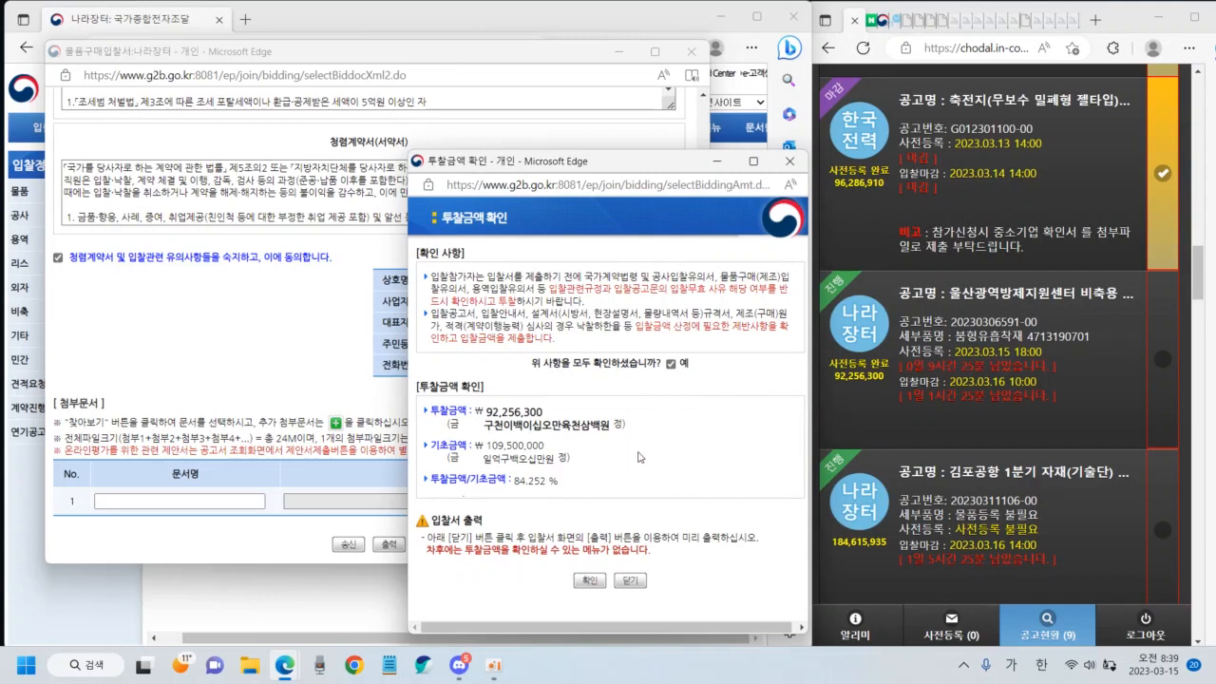
click(589, 581)
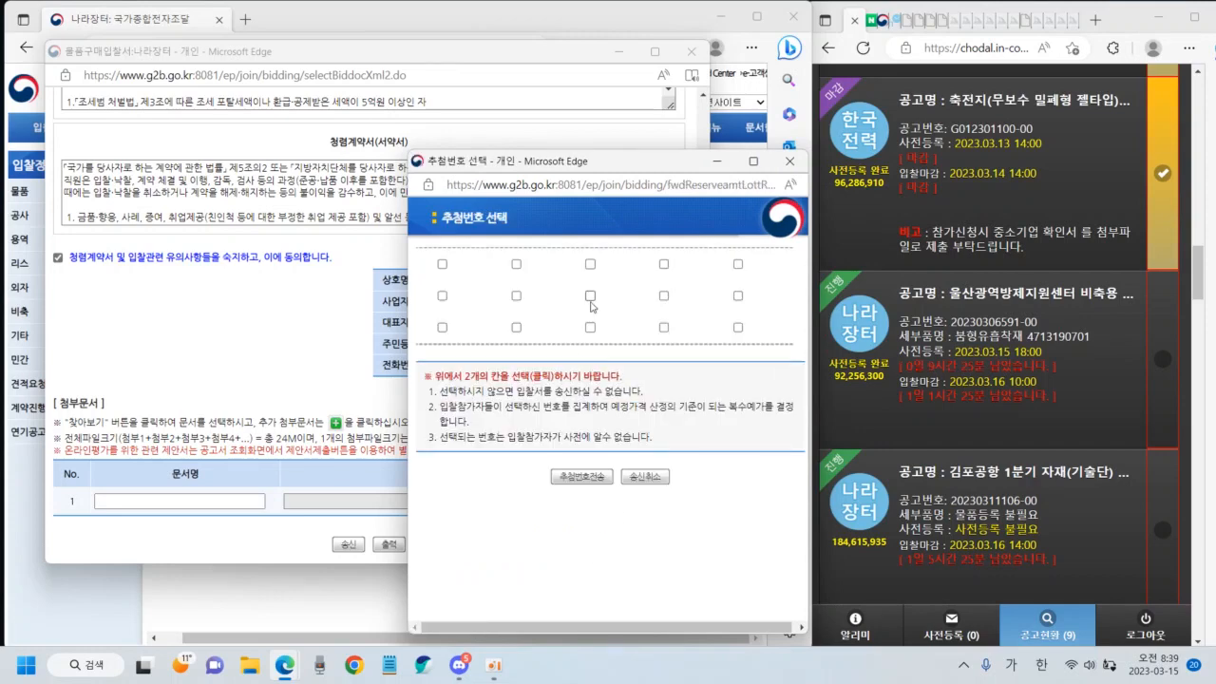
- Choose the middle boxes of the second and third rows as 추첨번호, transmit them, and accept the personal identity verification
click(590, 296)
click(590, 327)
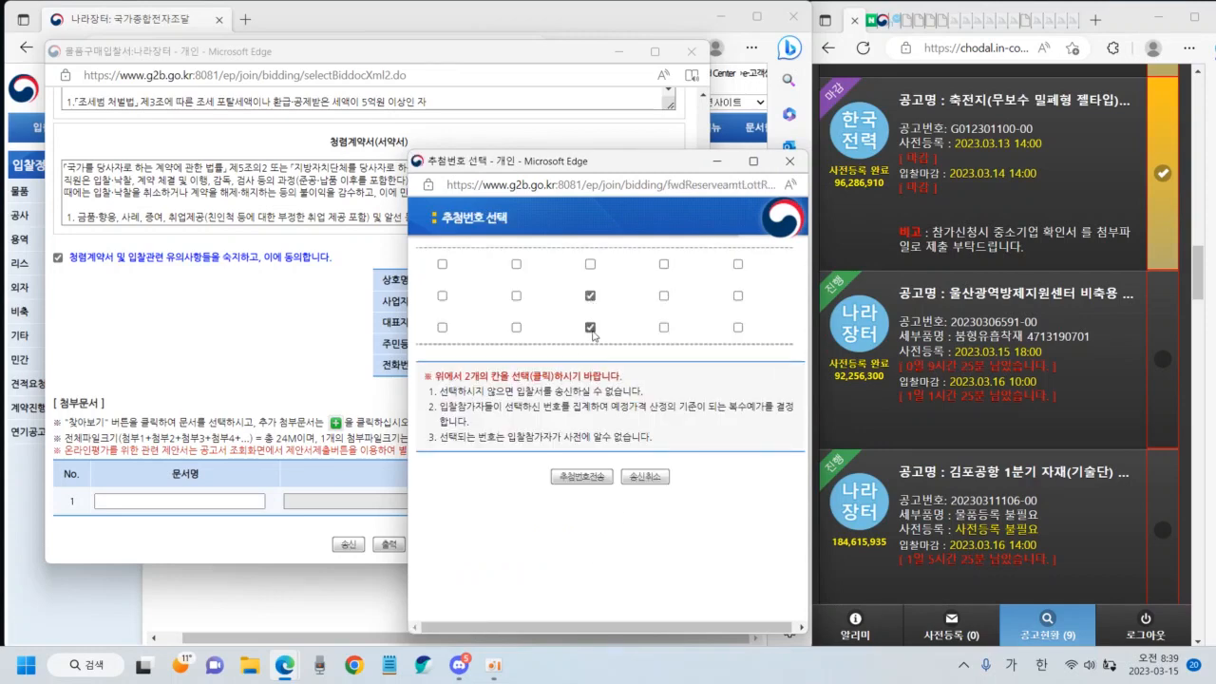
click(583, 477)
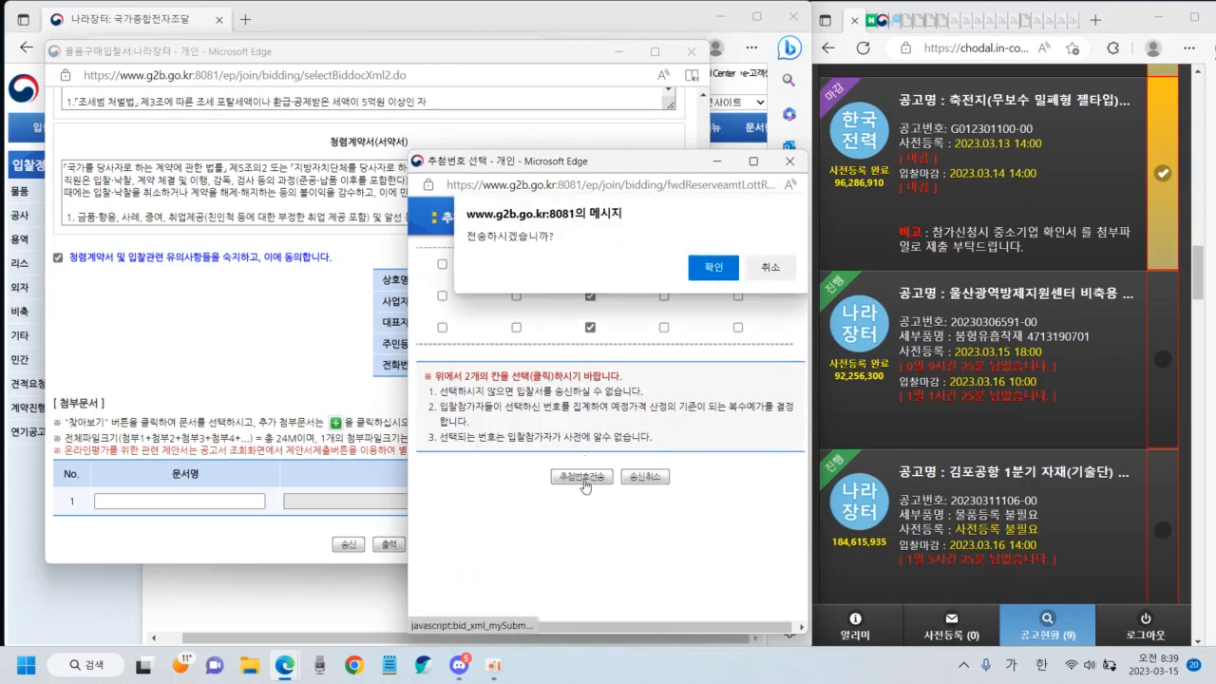
click(708, 269)
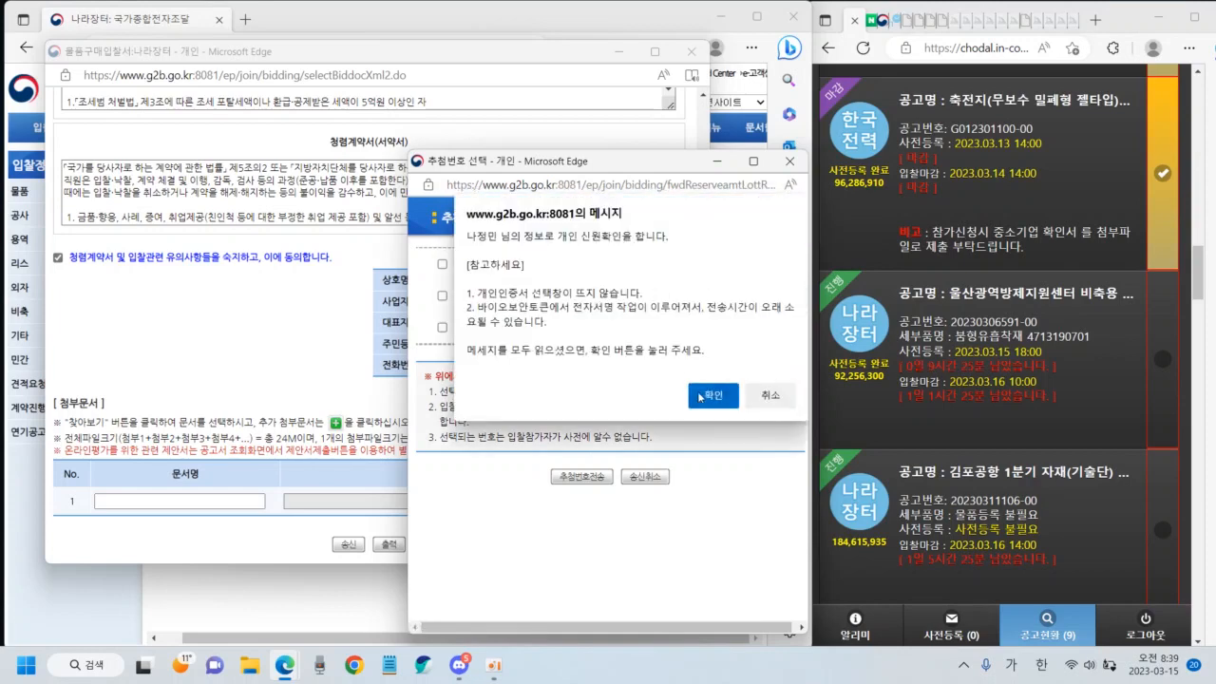
click(708, 395)
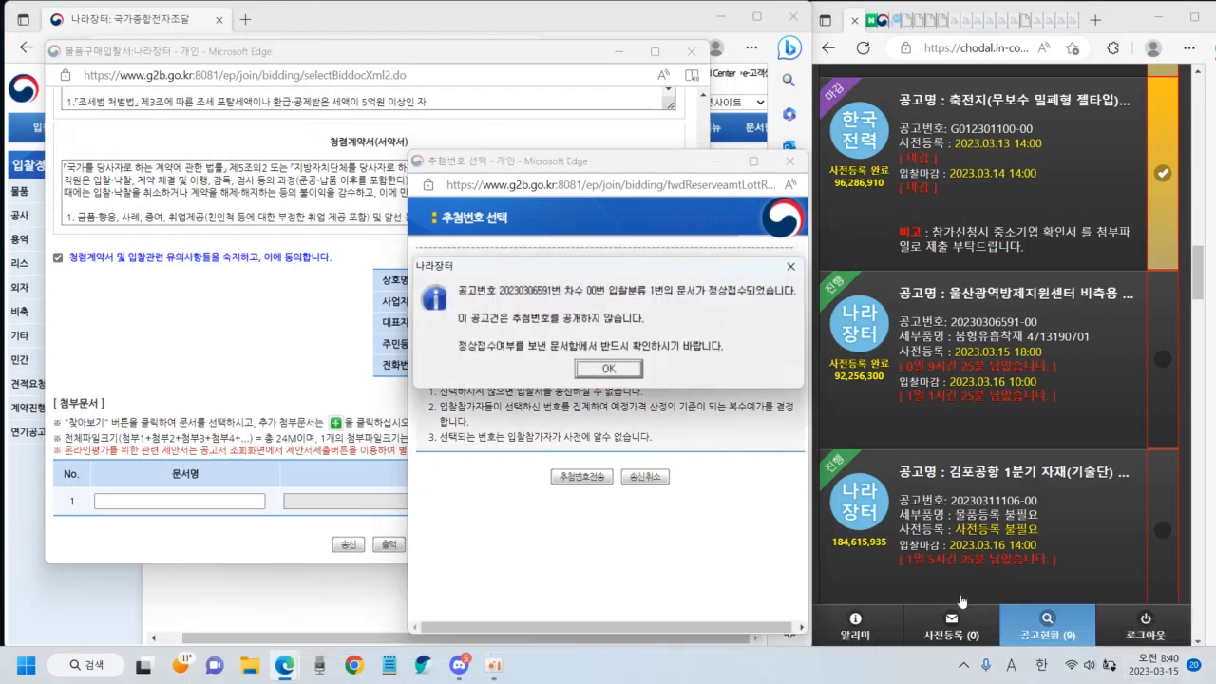
- Dismiss the bid receipt and its 송수신상세이력, and mark the 울산광역방제지원센터 notice as completed in the Incon notice list
click(622, 371)
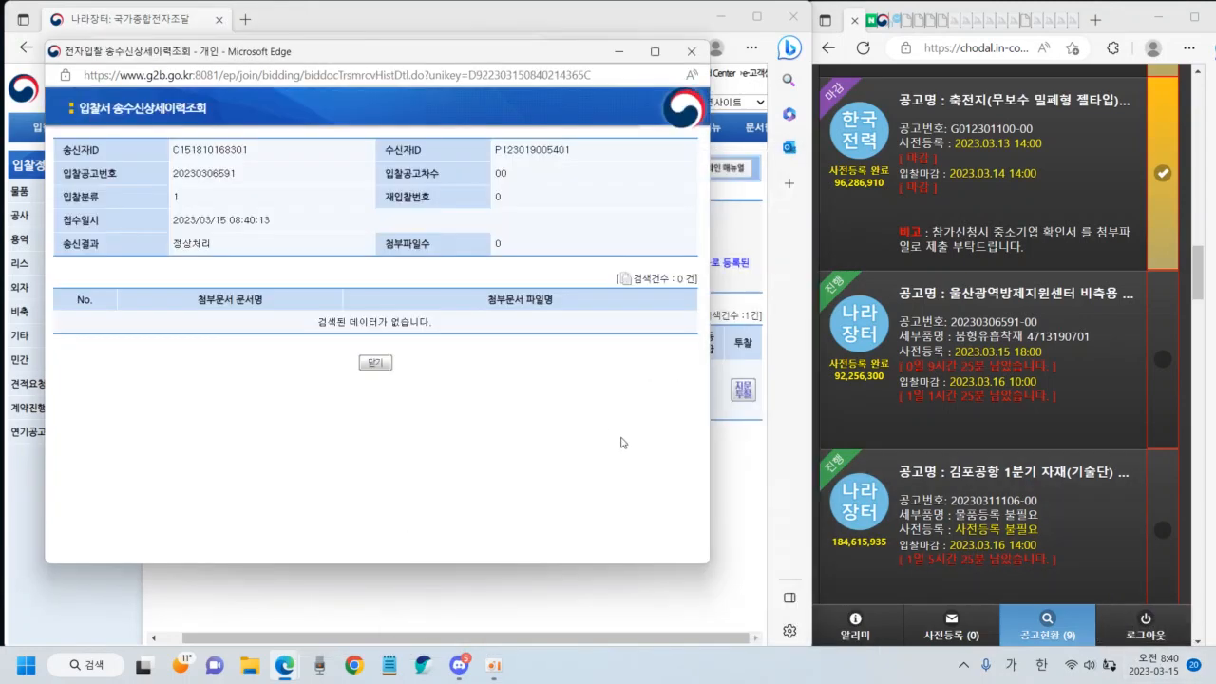
click(376, 367)
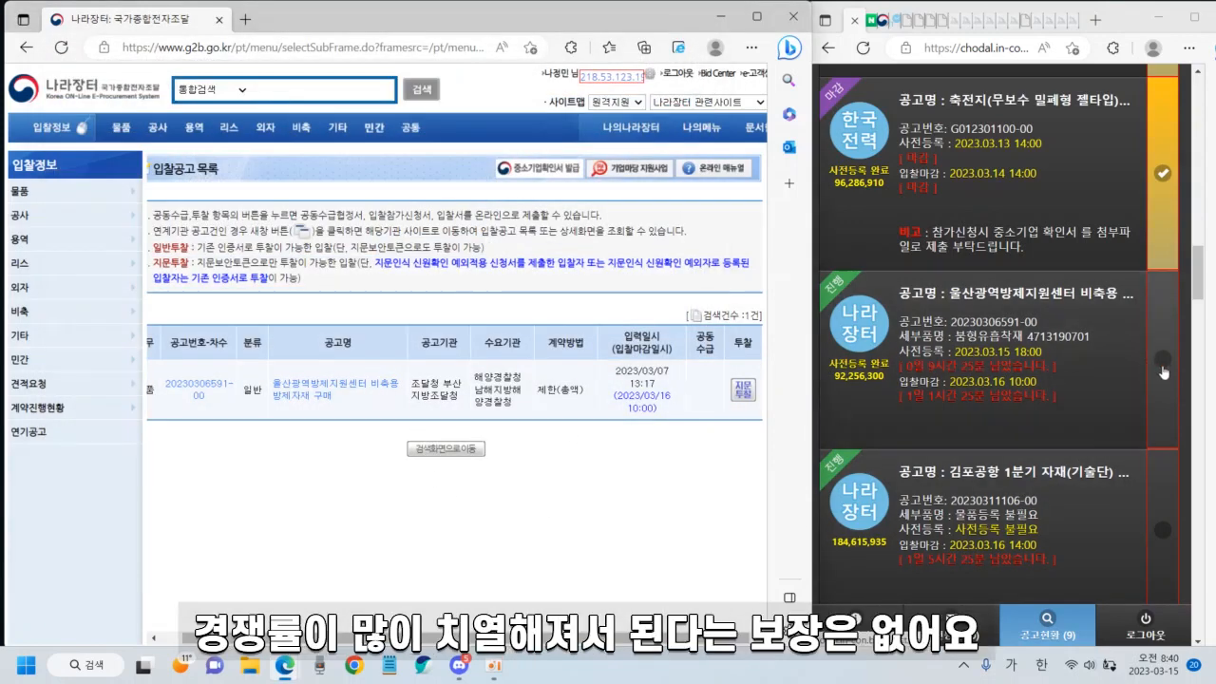
click(1161, 366)
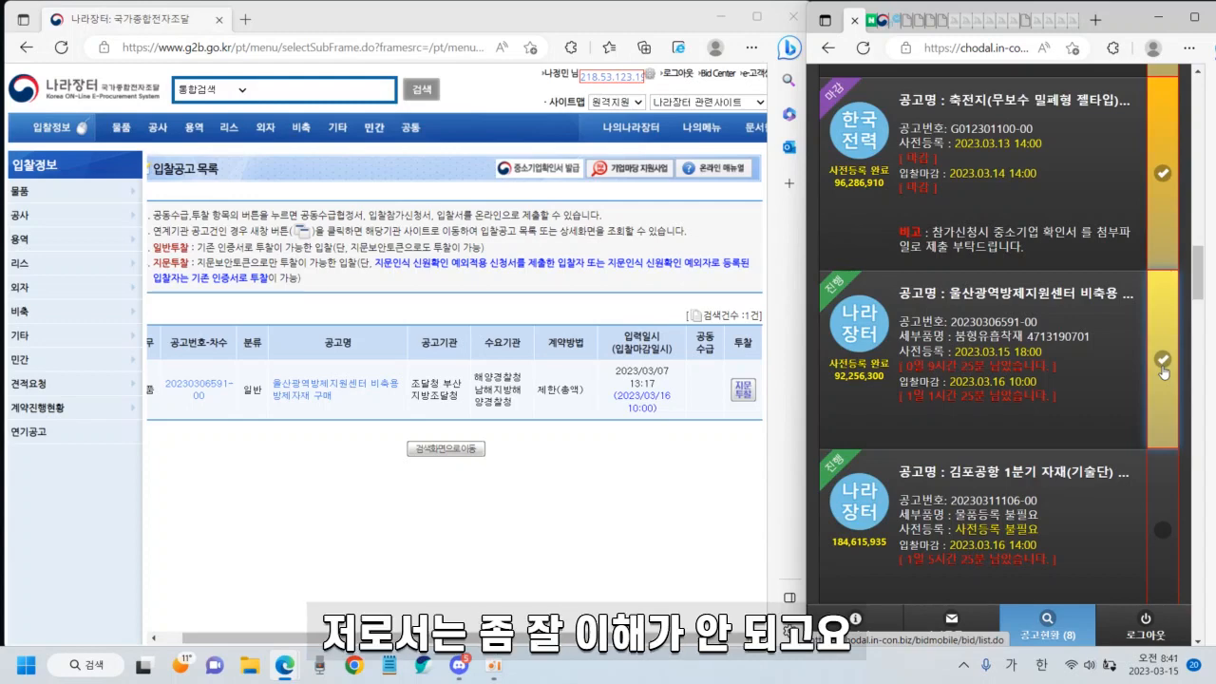
scroll(1162, 371, down, 3)
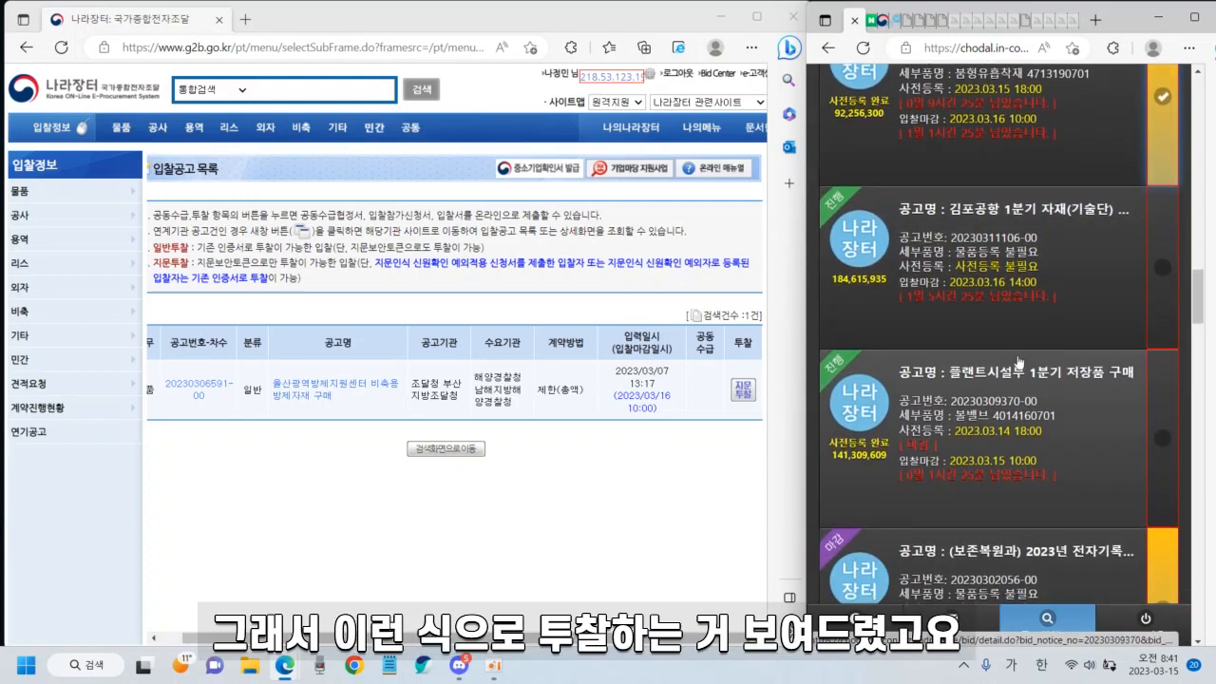